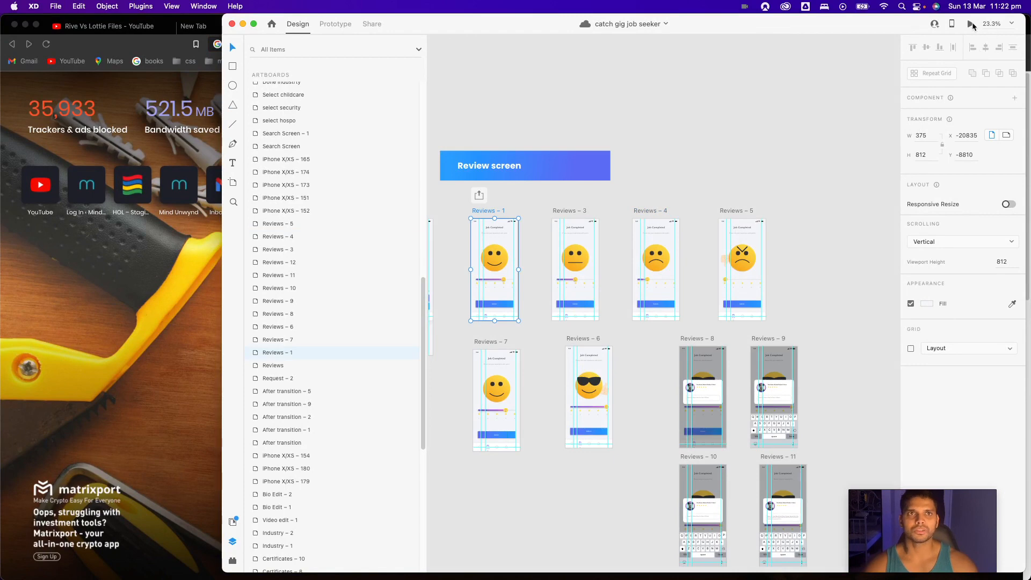
Preview the Reviews – 1 prototype and test the rating slider from the lowest to the highest star rating.
left_click(972, 25)
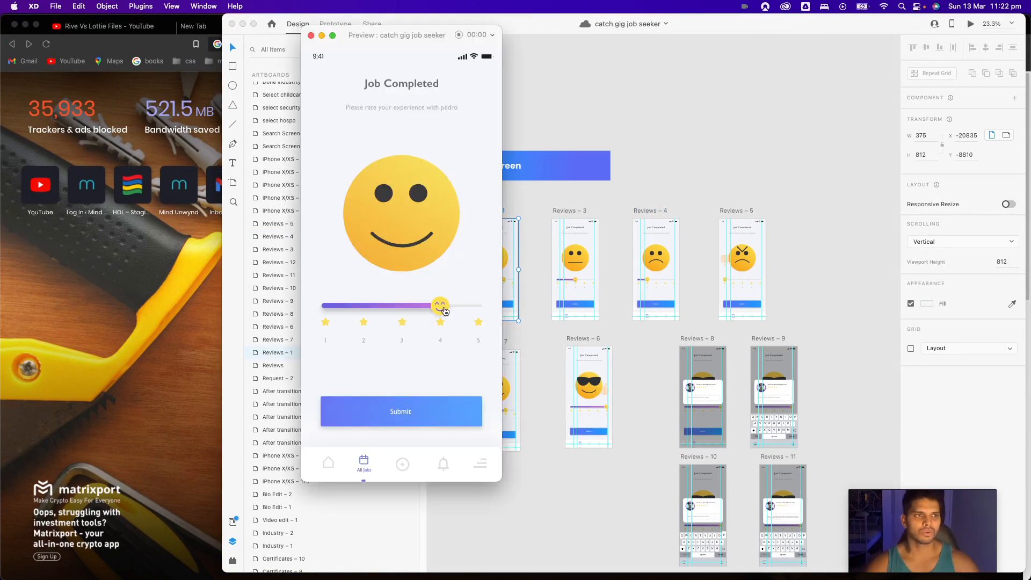
left_click_drag(443, 308, 369, 314)
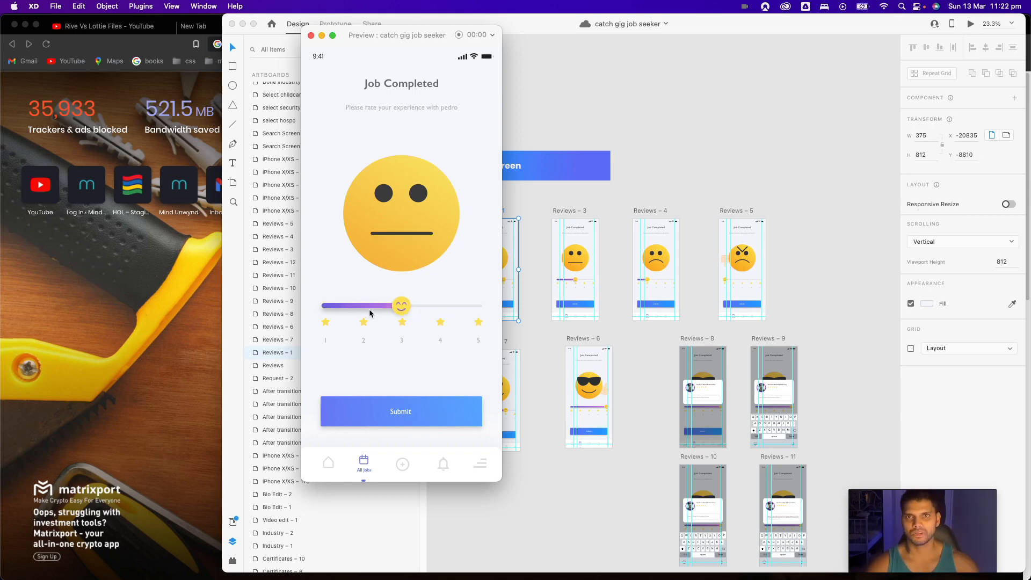
left_click_drag(396, 306, 293, 307)
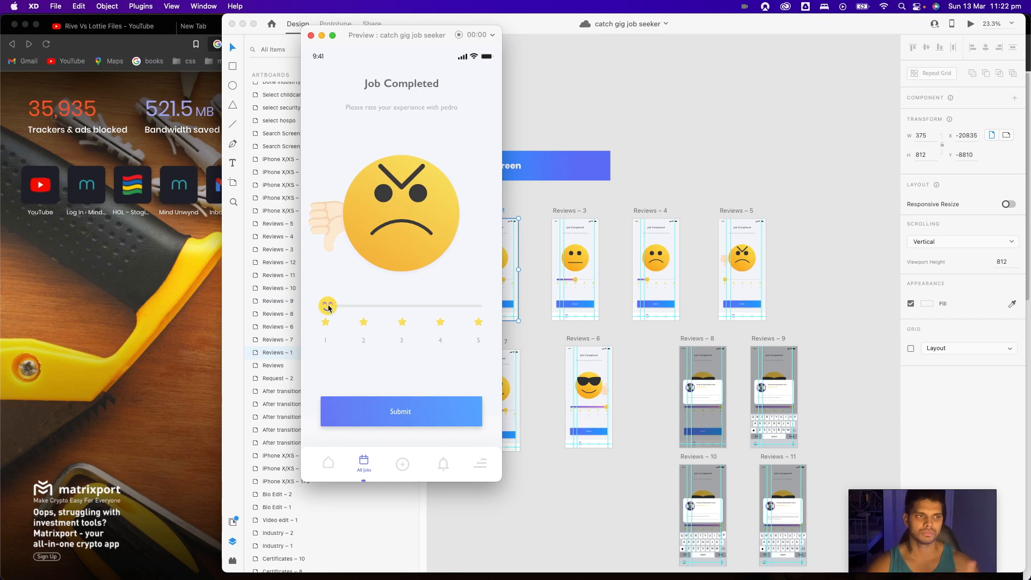
left_click_drag(327, 306, 509, 317)
left_click_drag(441, 314, 584, 321)
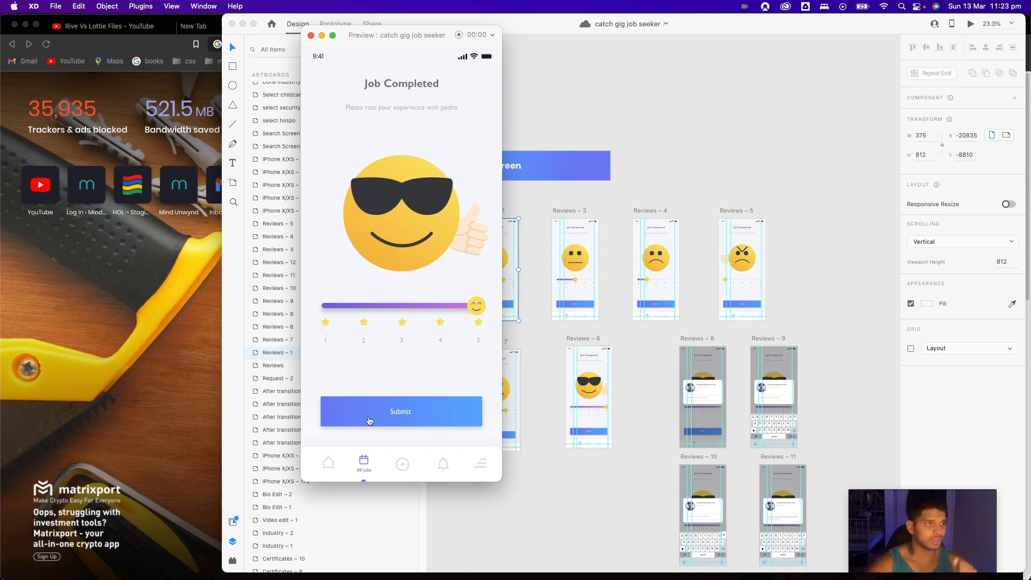
Switch to the Rive editor in the browser, look into the Reviews test folder, and return to the ReviewsTesting file.
left_click(99, 282)
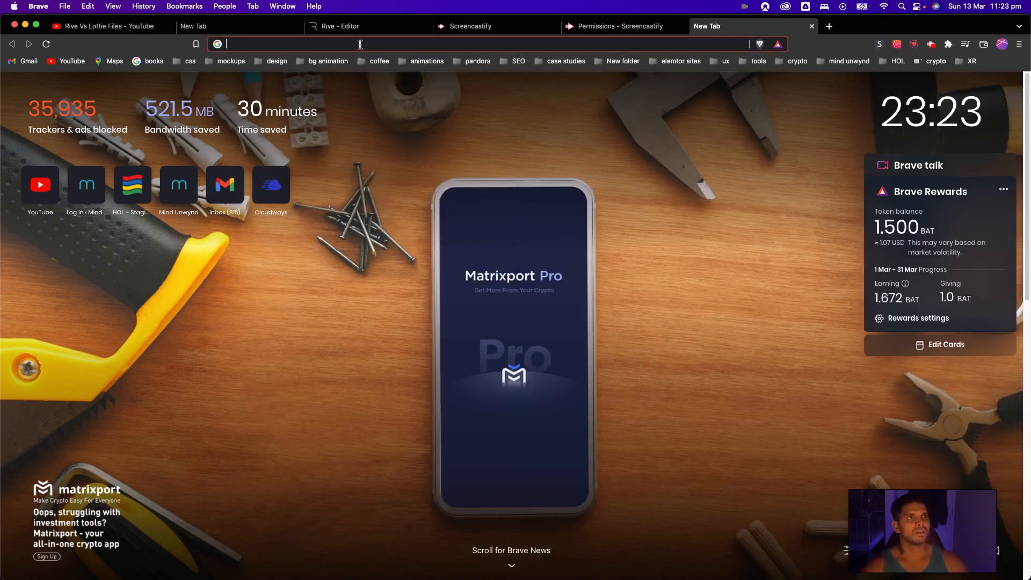
left_click(360, 33)
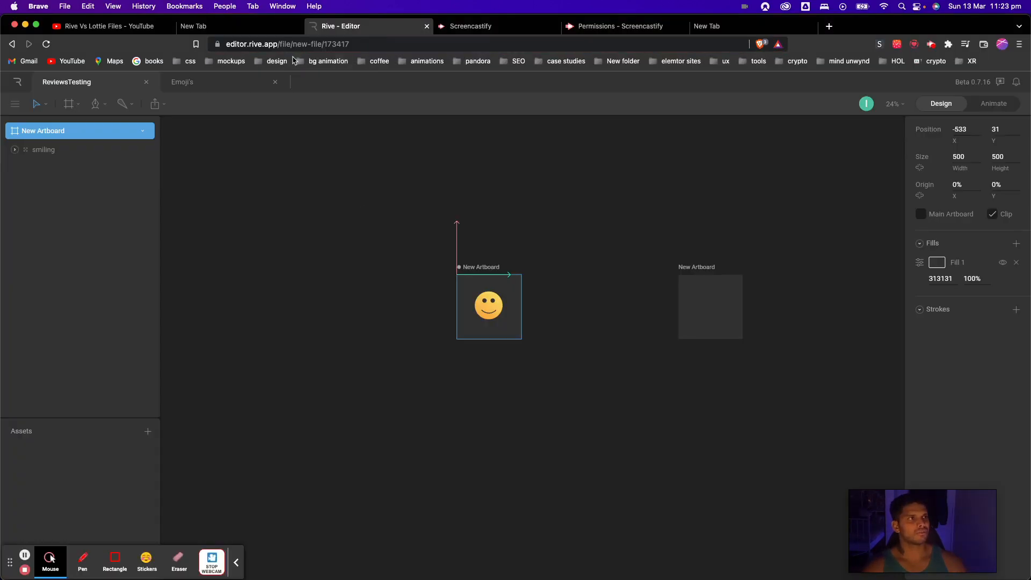
left_click(19, 84)
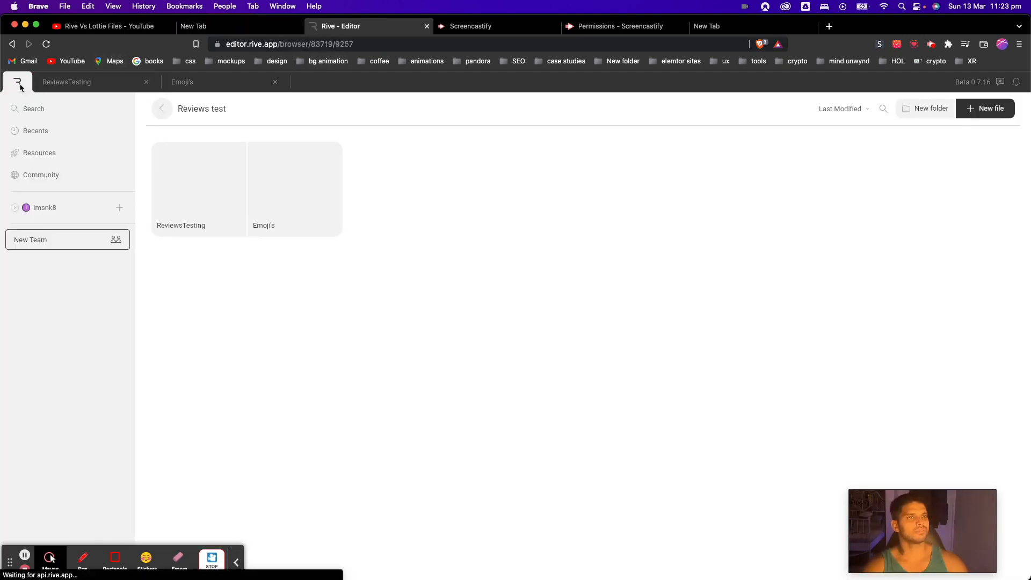
left_click(172, 114)
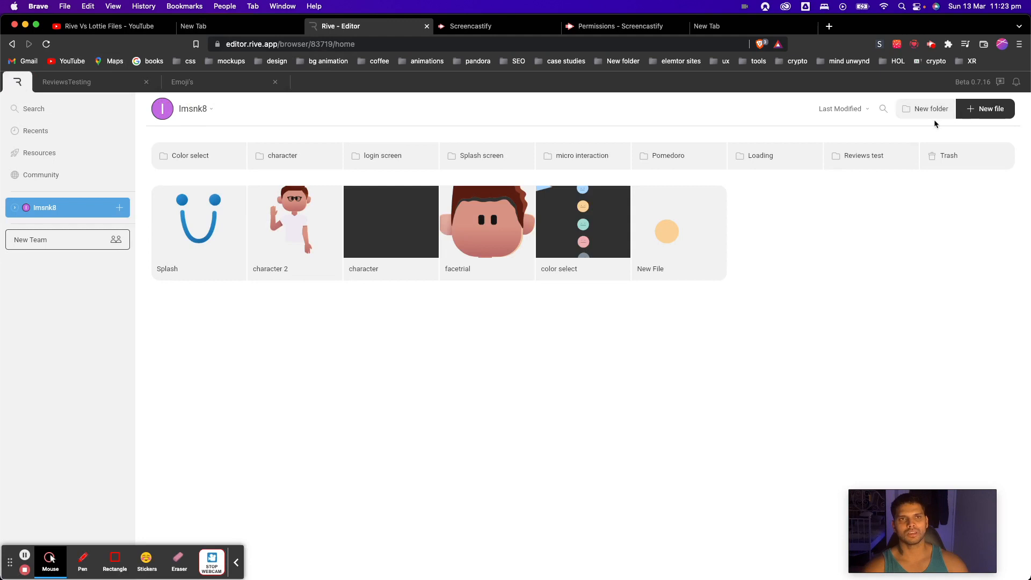
left_click(878, 157)
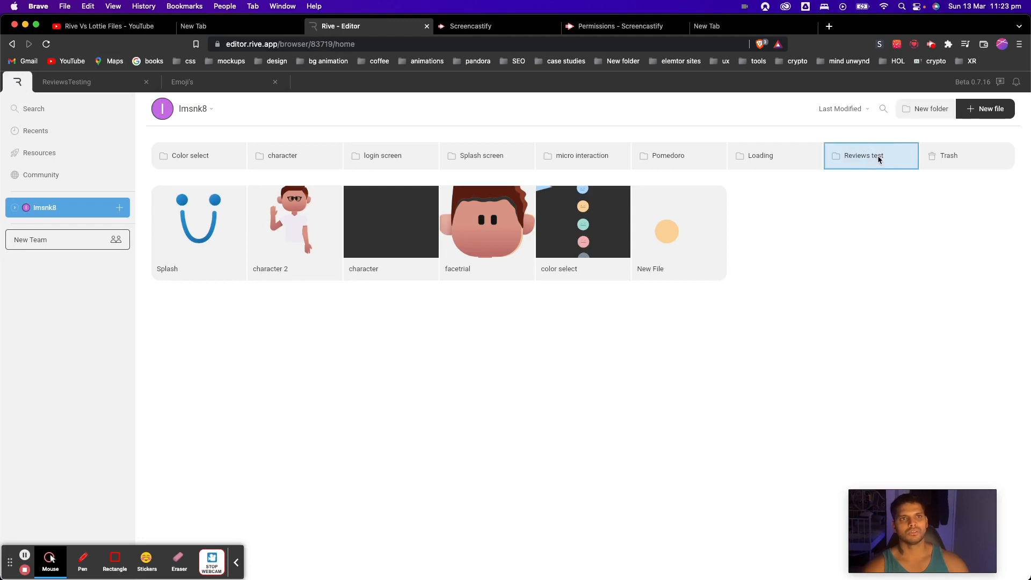
double_click(879, 157)
right_click(530, 246)
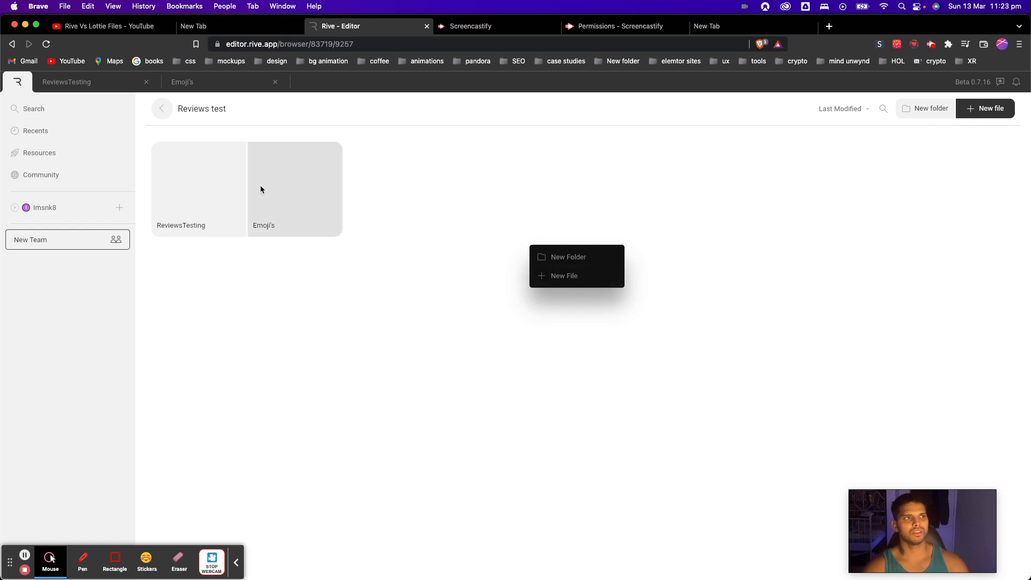
left_click(96, 83)
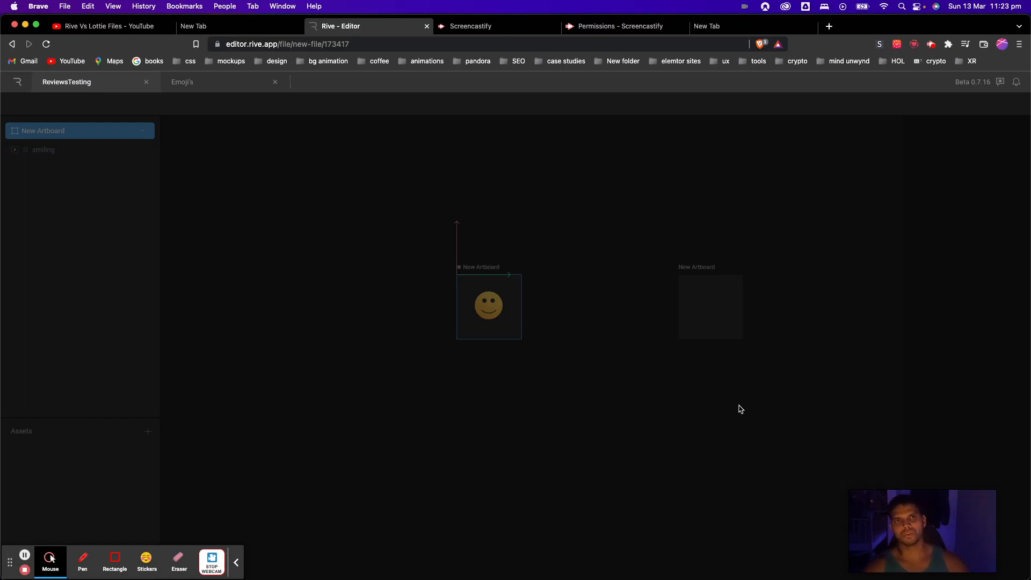
Switch back to Adobe XD and close the prototype preview.
key("ctrl+Up")
left_click(800, 394)
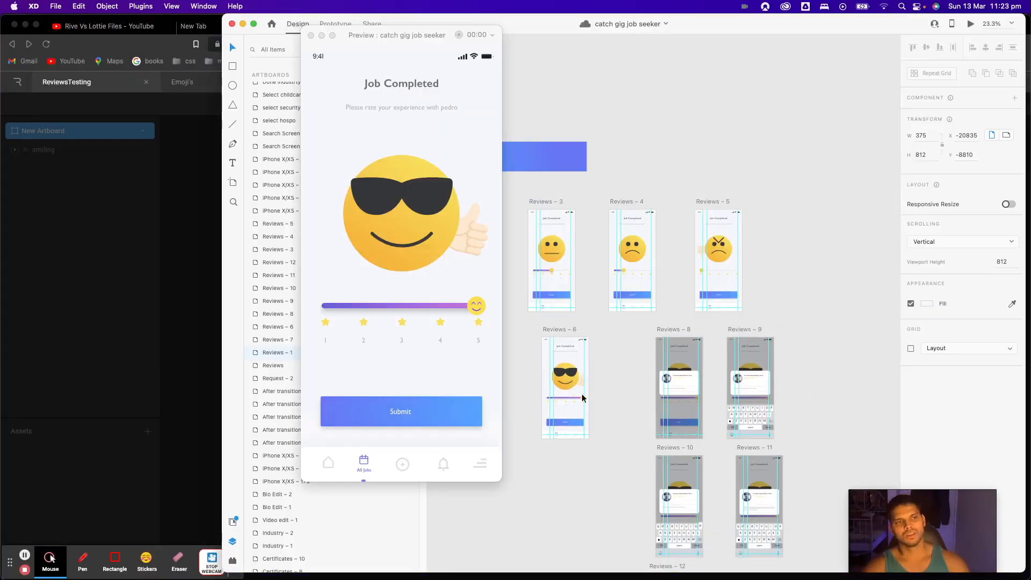
left_click(311, 34)
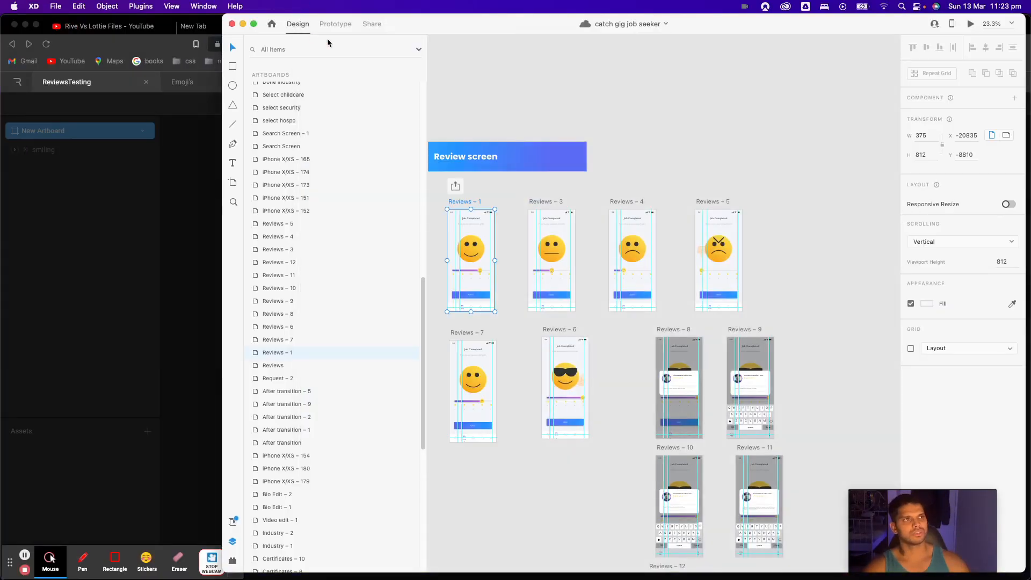
Select the smiling emoji group on the Reviews – 6 artboard and examine the emoji variants across the review artboards.
left_click(566, 383)
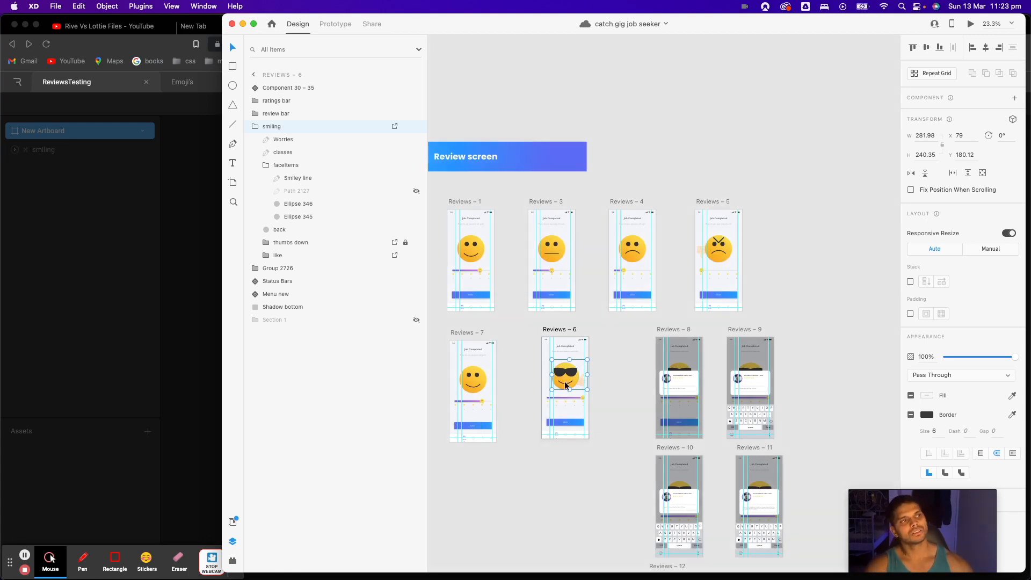
scroll(580, 387, "up", 10)
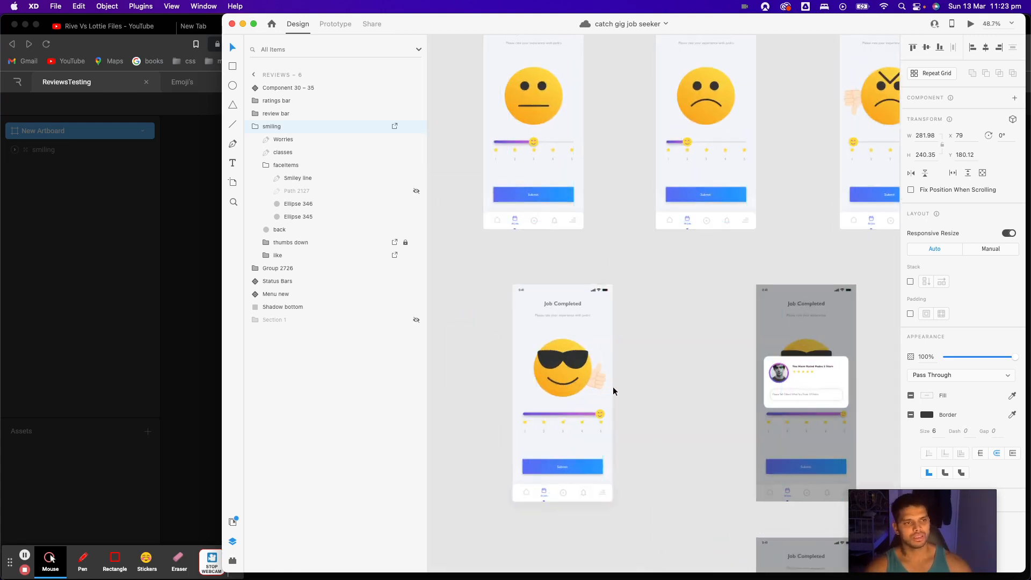
scroll(600, 380, "down", 8)
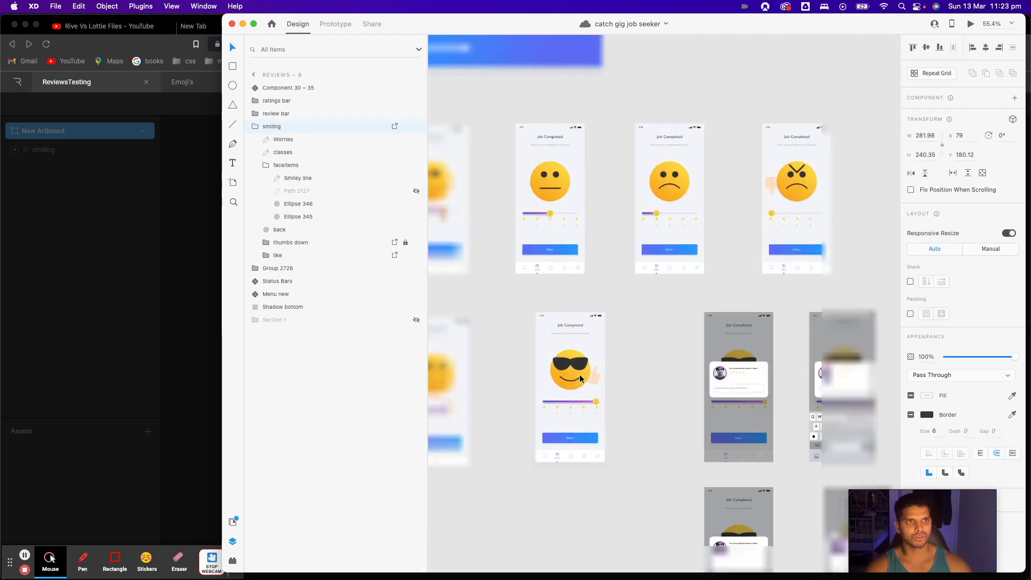
scroll(580, 379, "left", 4)
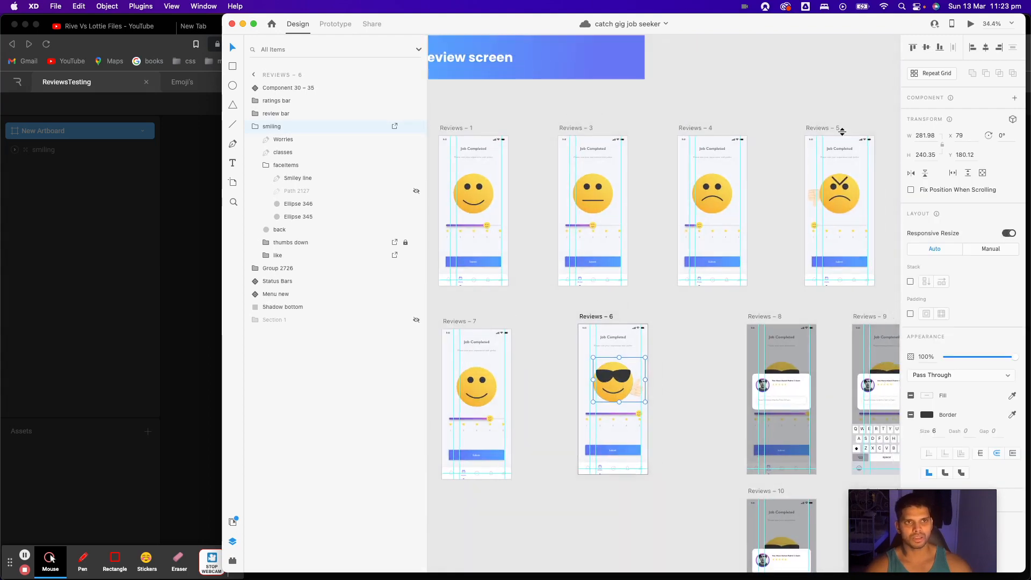
scroll(840, 209, "up", 5)
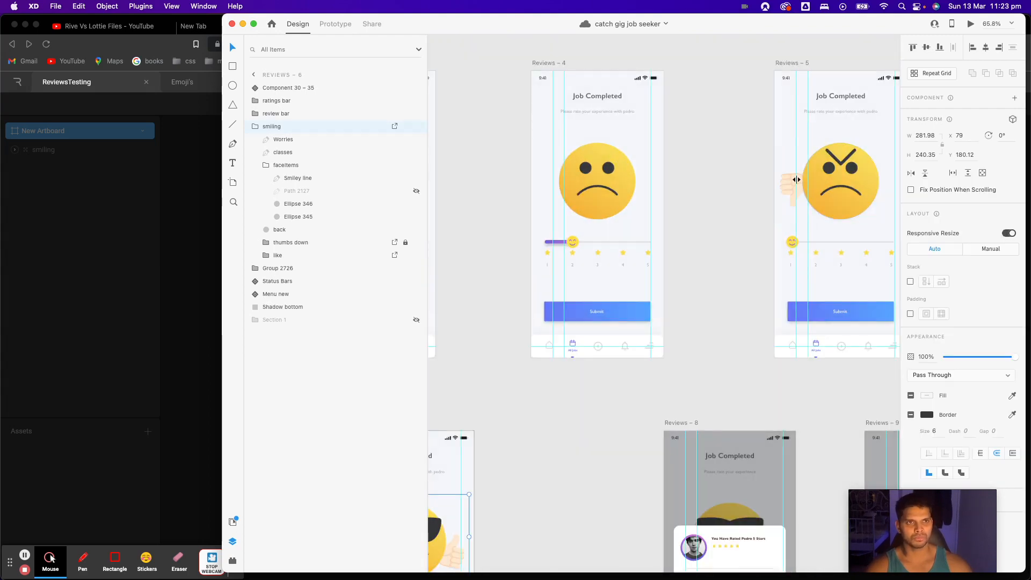
scroll(669, 316, "down", 5)
scroll(675, 338, "up", 4)
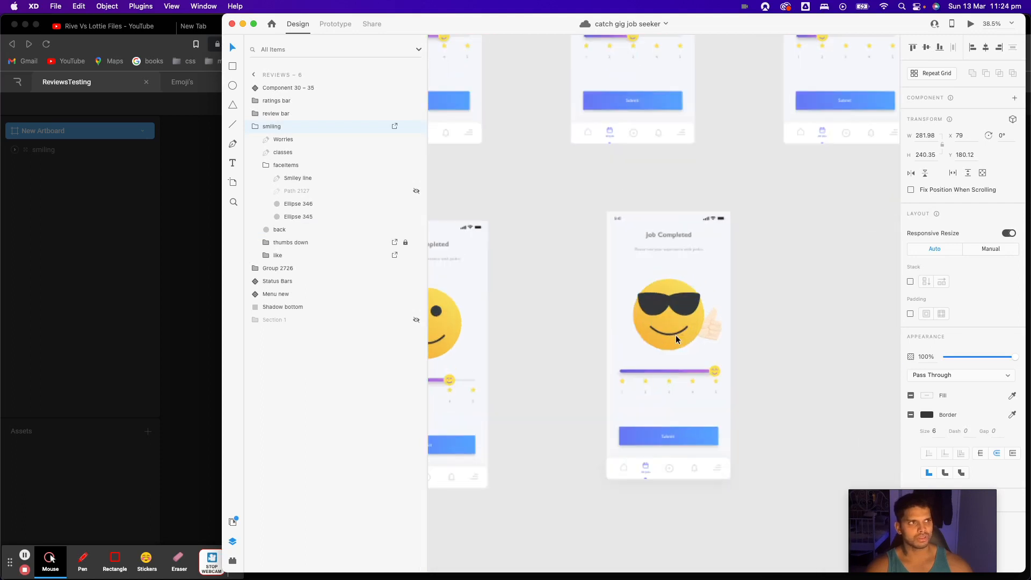
Inspect the classes, Worries, back and thumbs down layers inside the smiling group on Reviews – 6.
left_click(290, 153)
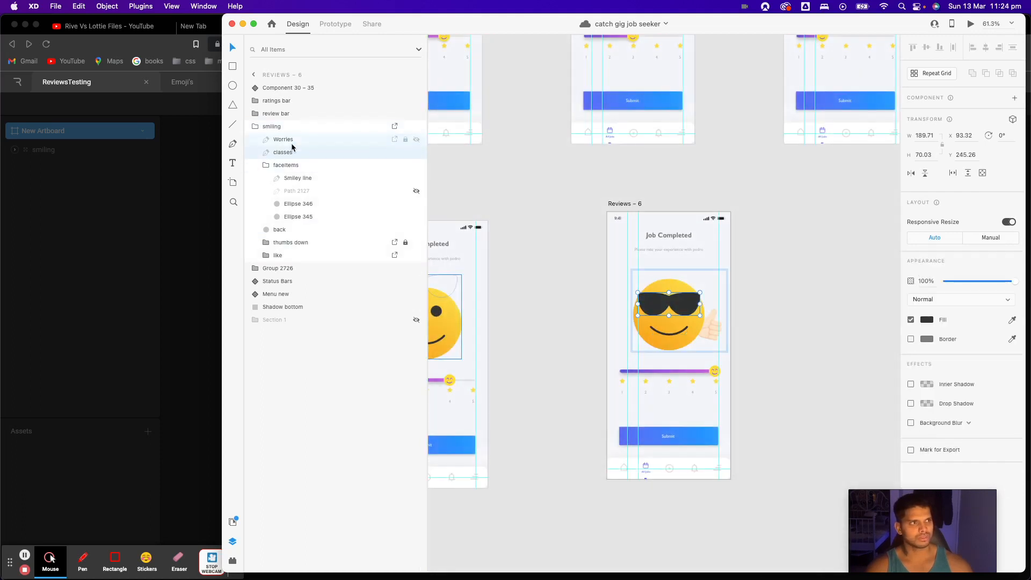
left_click(293, 142)
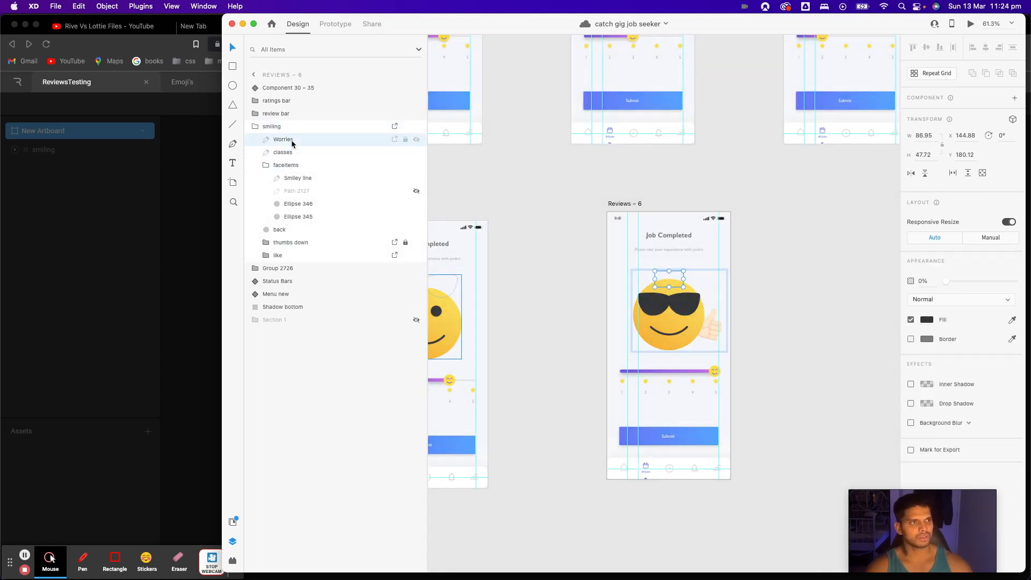
left_click(300, 230)
left_click(301, 242)
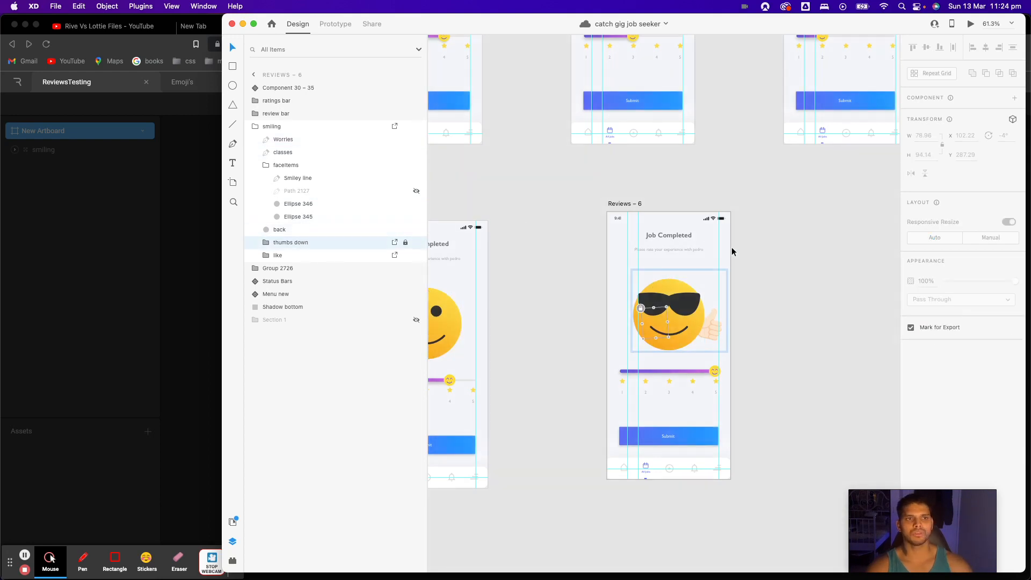
left_click(760, 294)
Export the smiling group from Reviews – 6 as an SVG named smiling into the yt folder, replacing the existing file.
left_click(690, 314)
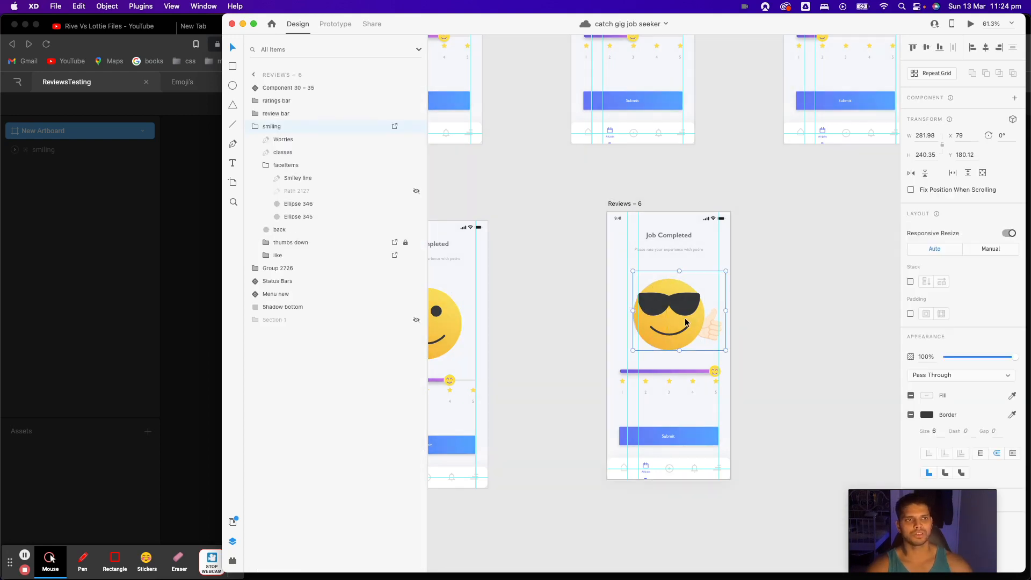
right_click(274, 127)
left_click(331, 355)
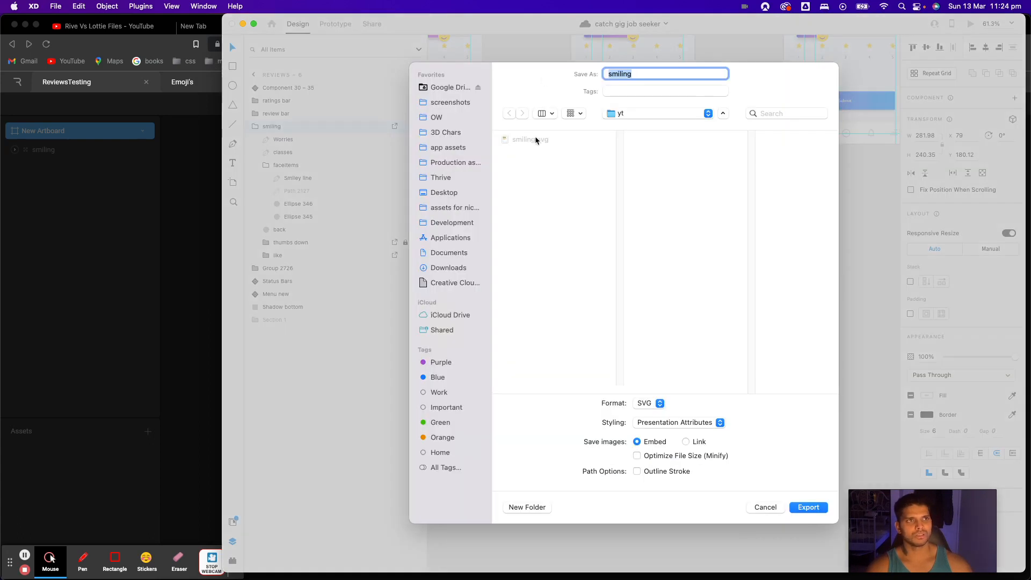
left_click(536, 138)
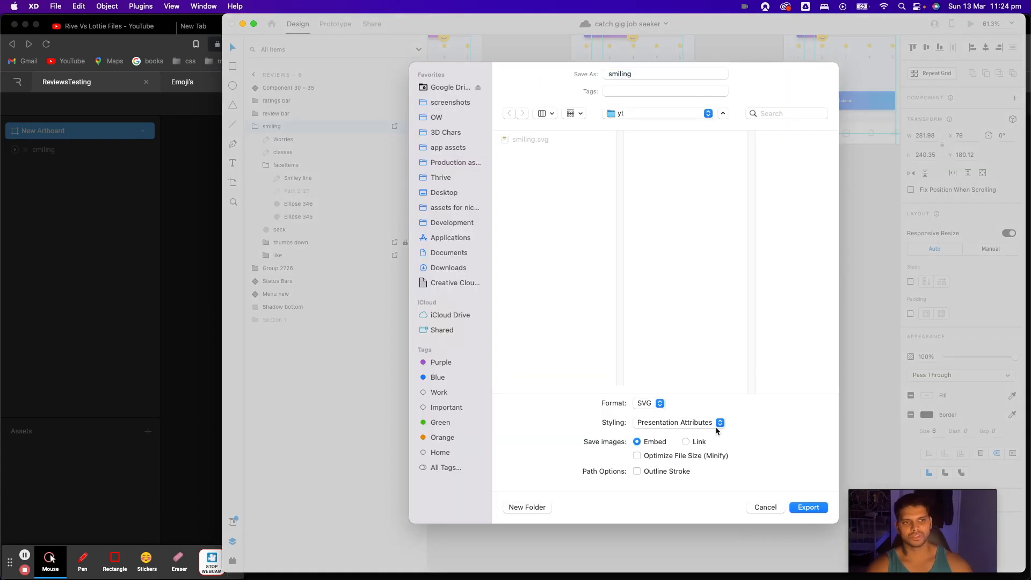
left_click(820, 511)
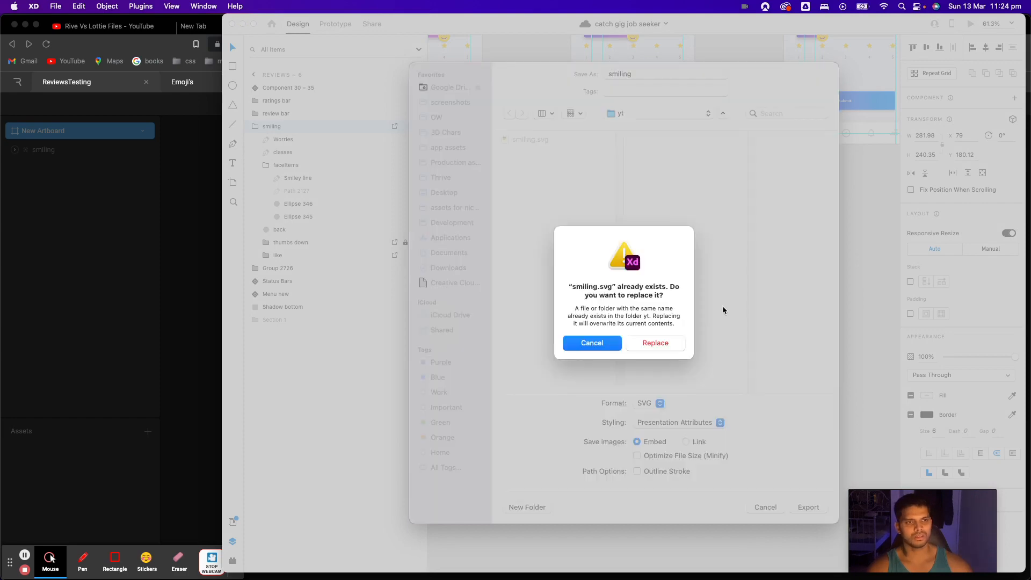
left_click(662, 339)
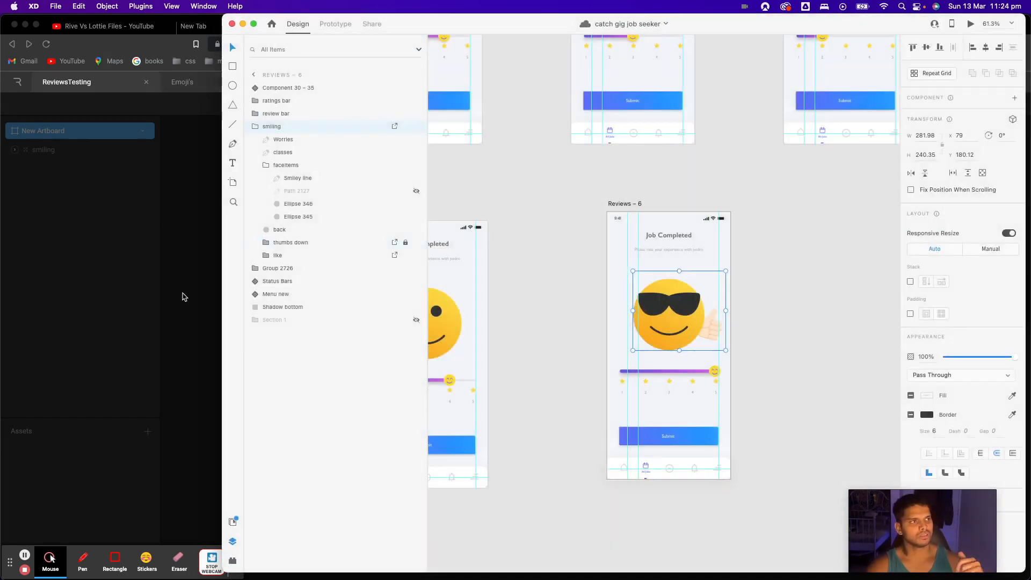
Bring the Finder window of the yt folder over the Rive editor, move it clear of the artboards, and return to Rive.
left_click(185, 295)
key("ctrl+Up")
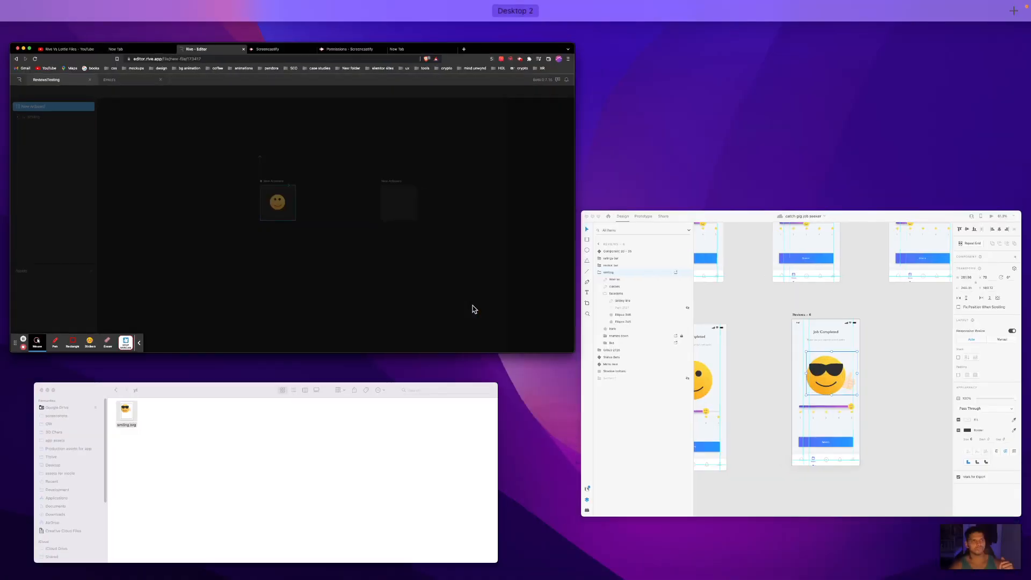
left_click(417, 461)
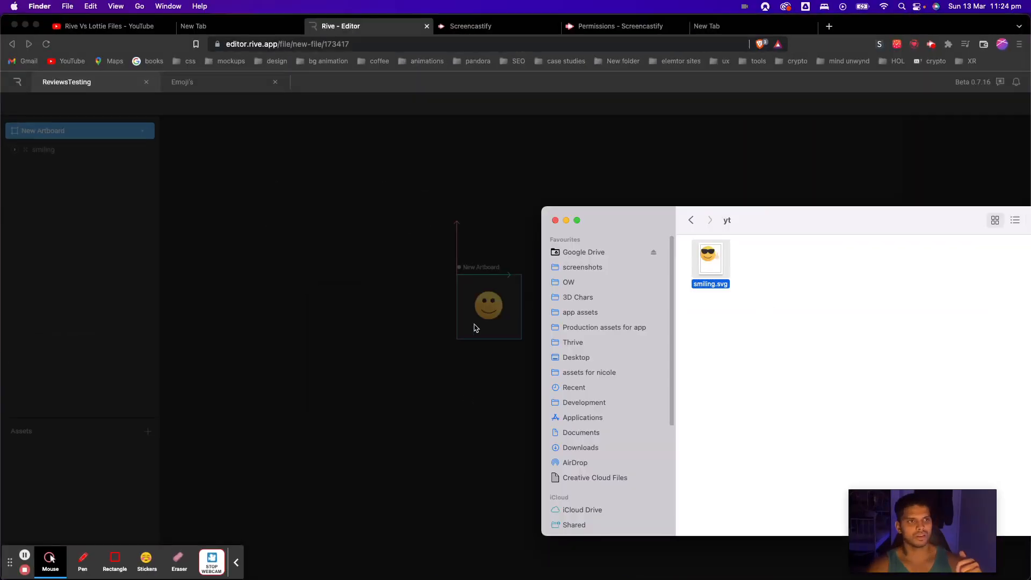
left_click(515, 352)
key("ctrl+Up")
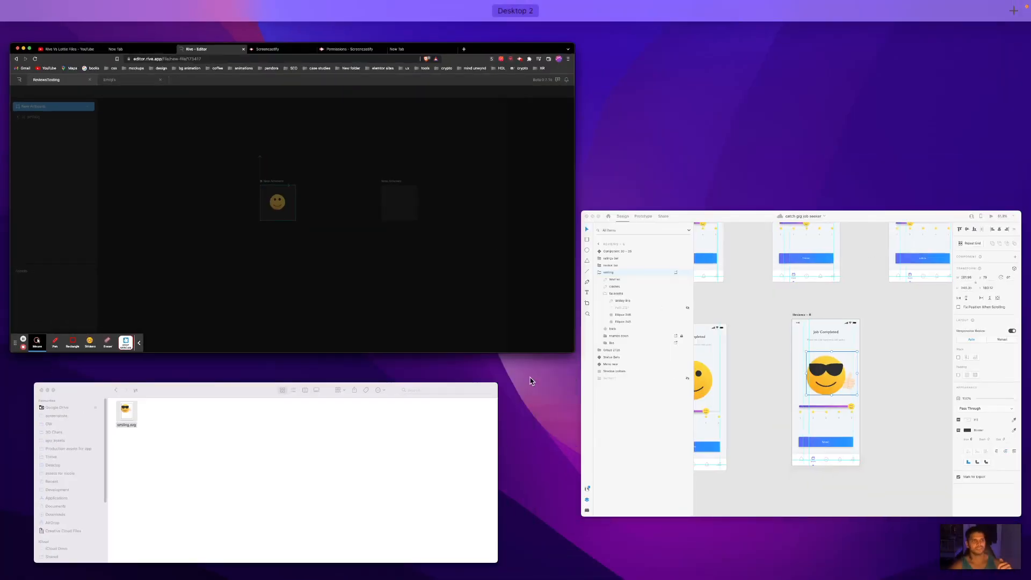
left_click(355, 442)
left_click_drag(627, 224, 697, 421)
left_click(484, 294)
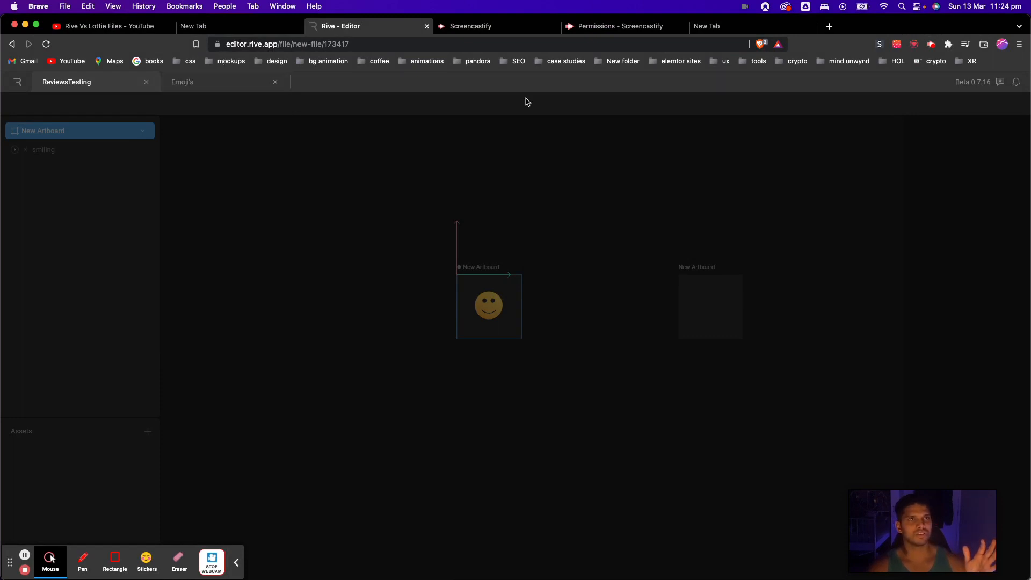
Reload the ReviewsTesting file in the Rive editor and select the empty artboard.
left_click(460, 46)
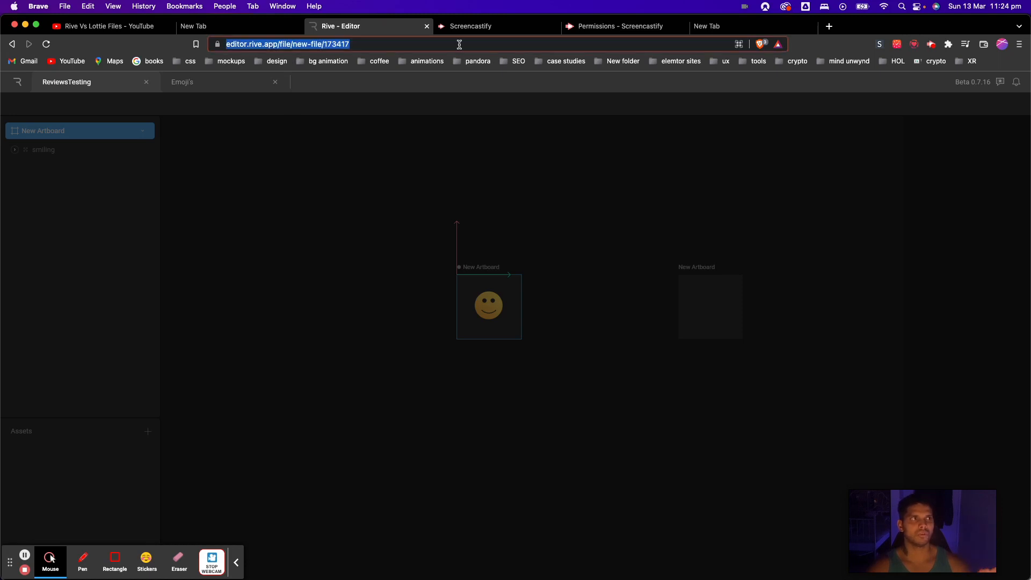
key("Return")
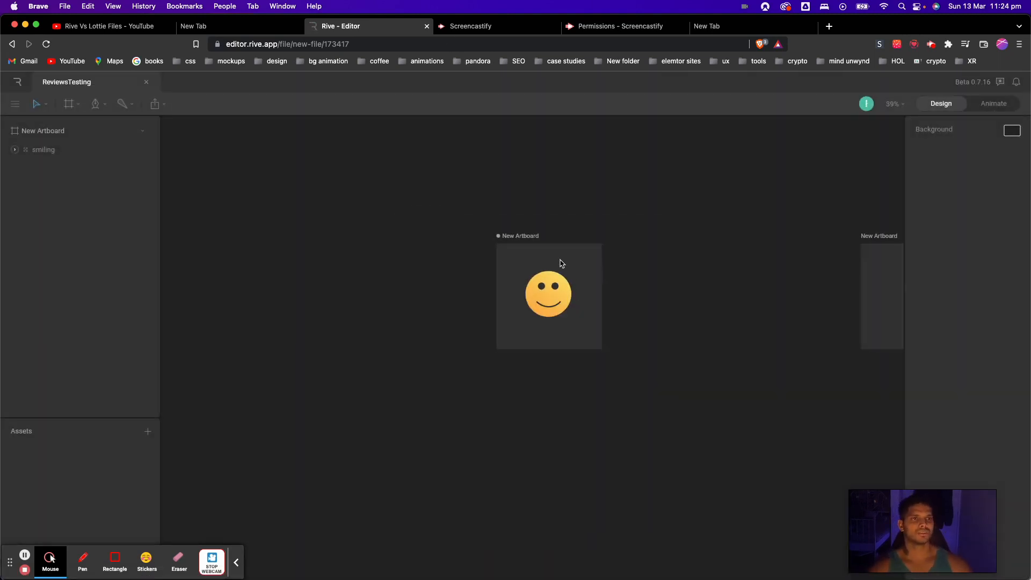
scroll(560, 264, "right", 1)
left_click_drag(607, 227, 475, 227)
Import smiling.svg from the yt Finder folder into the Rive file.
key("ctrl+Up")
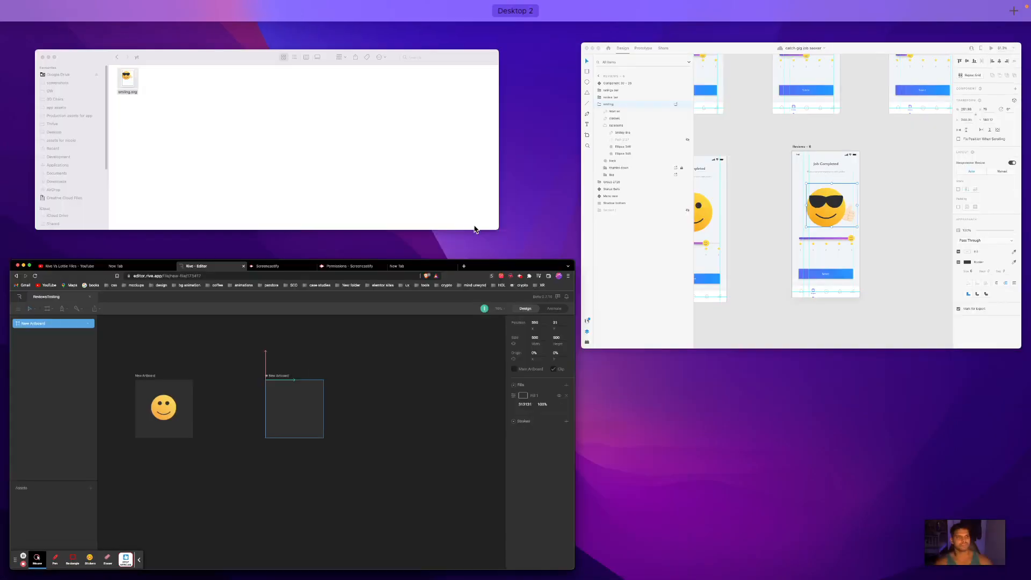
left_click(236, 117)
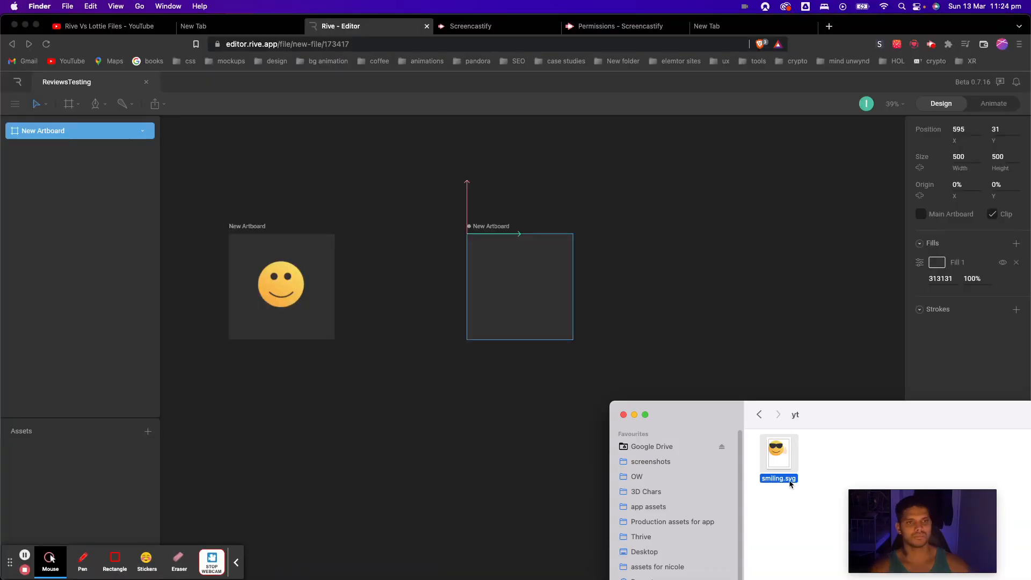
left_click_drag(790, 483, 694, 237)
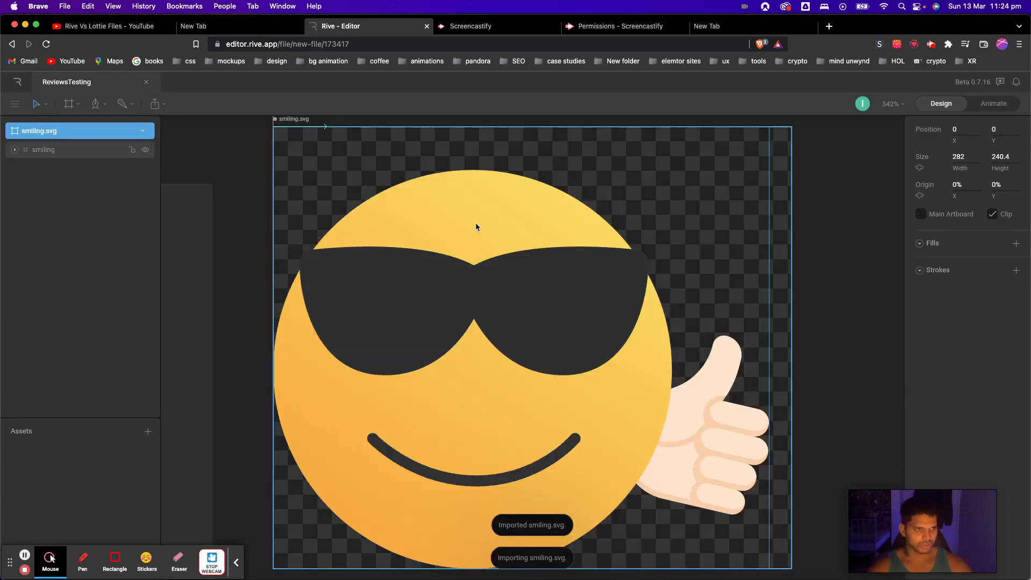
scroll(475, 223, "down", 5)
left_click(790, 306)
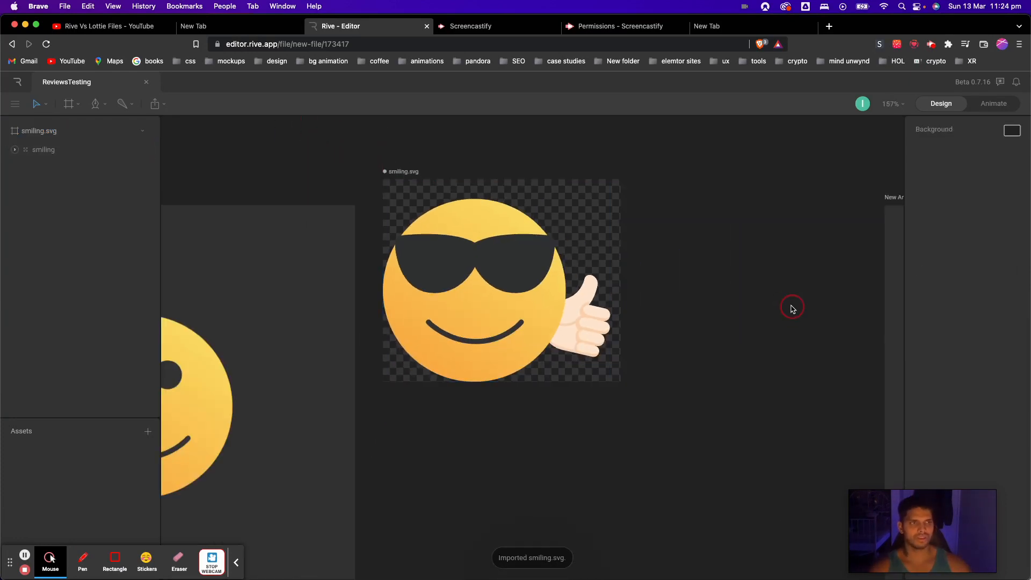
Copy the smiling group from the smiling.svg artboard and paste it into the empty New Artboard.
scroll(725, 306, "down", 3)
scroll(645, 323, "right", 3)
left_click_drag(593, 289, 457, 355)
scroll(661, 319, "right", 3)
scroll(660, 320, "right", 2)
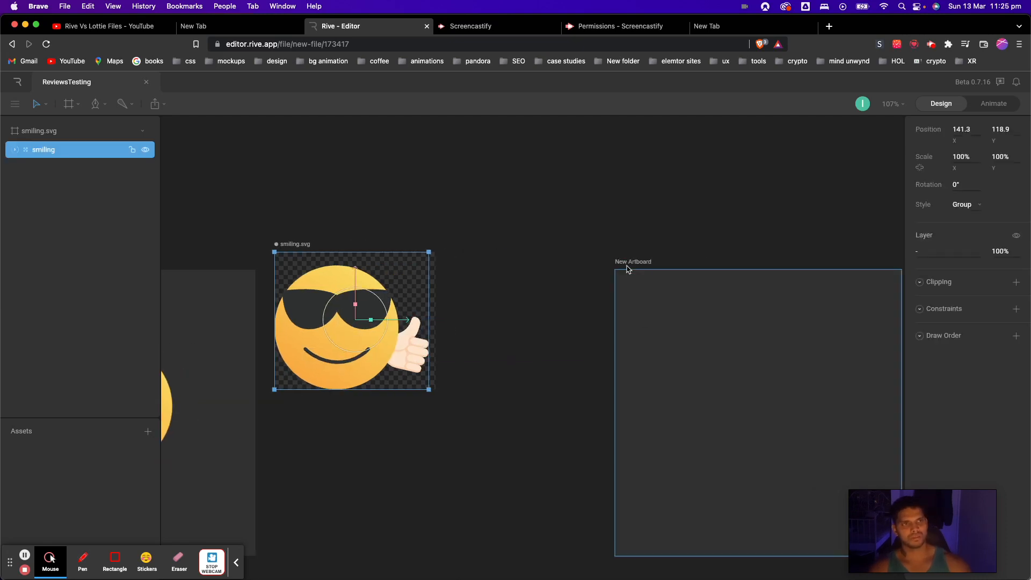
left_click(629, 269)
key("super+v")
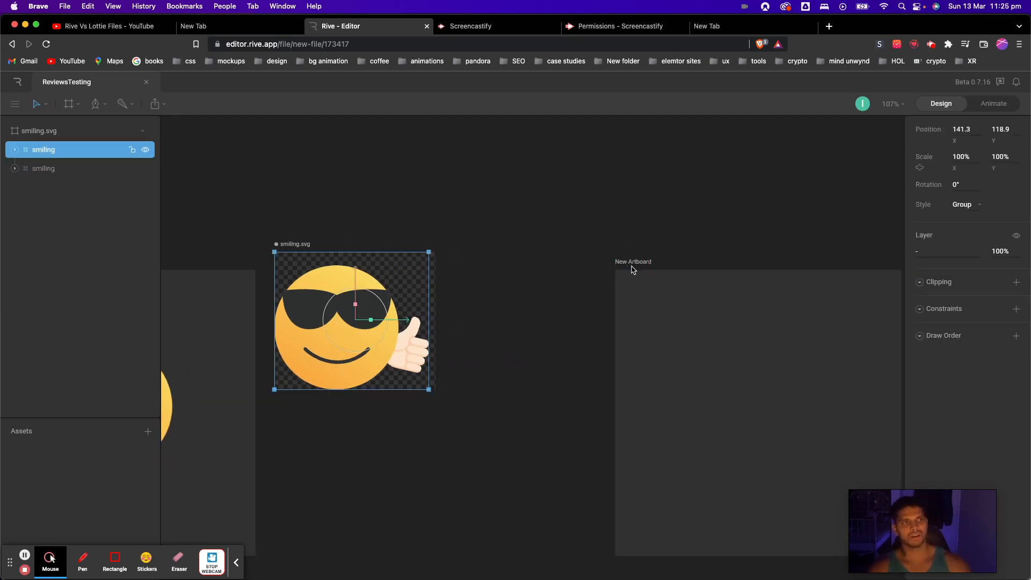
left_click(633, 269)
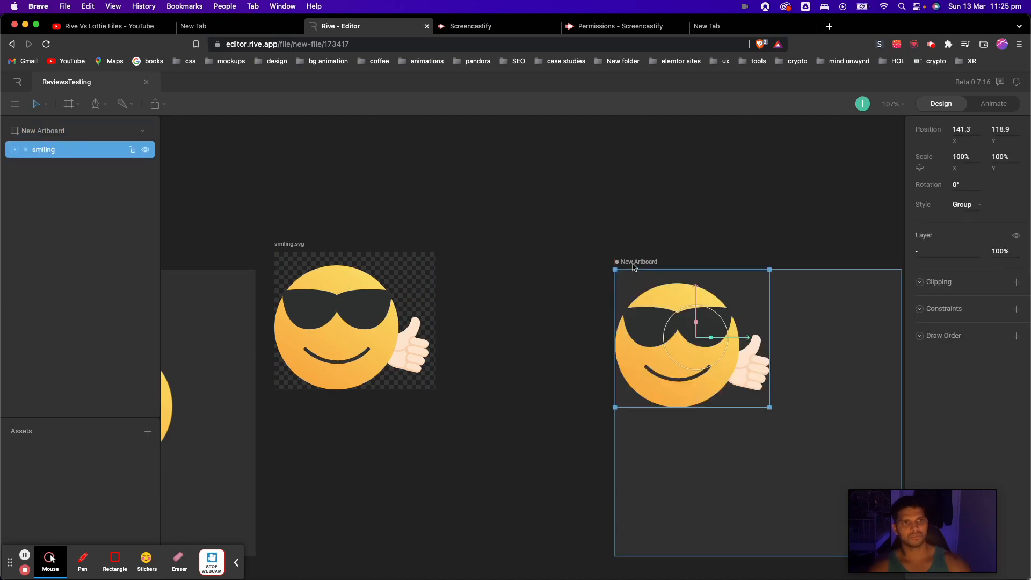
key("super+v")
Move the pasted smiling group toward the middle of New Artboard, to about X 277, Y 217.
scroll(682, 333, "down", 3)
left_click_drag(627, 347, 691, 347)
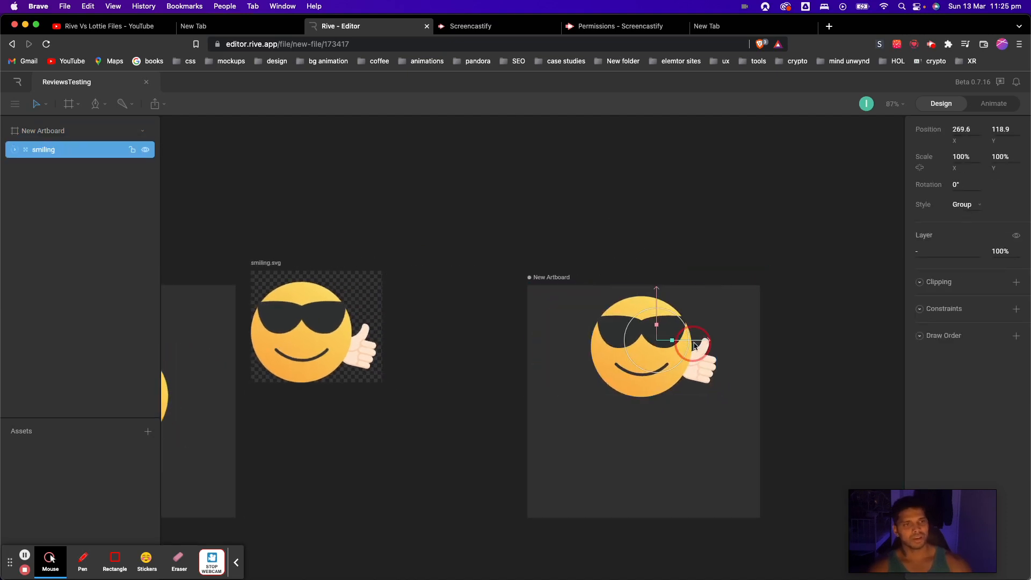
left_click_drag(654, 306, 645, 354)
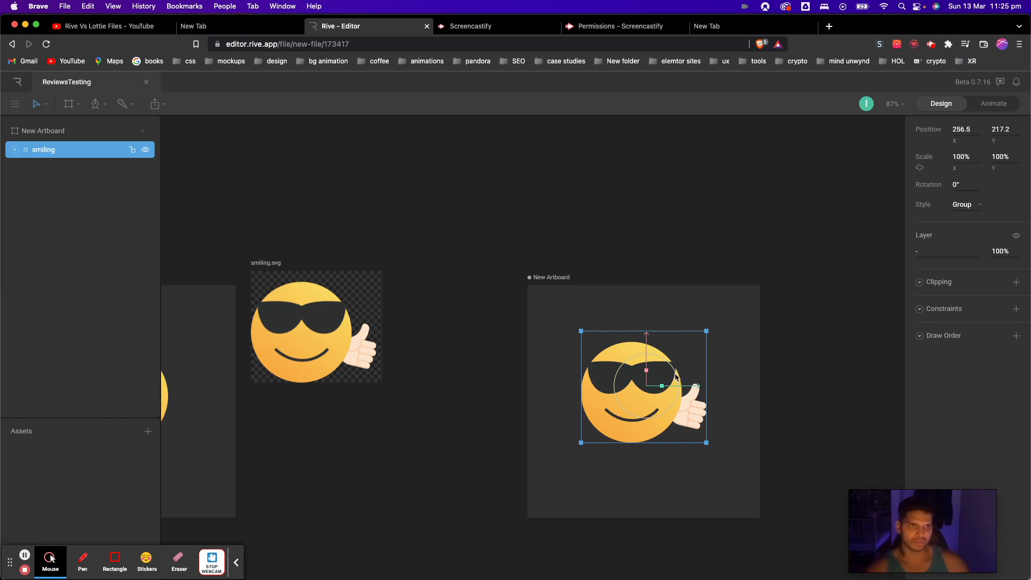
left_click_drag(675, 377, 659, 523)
key("super+z")
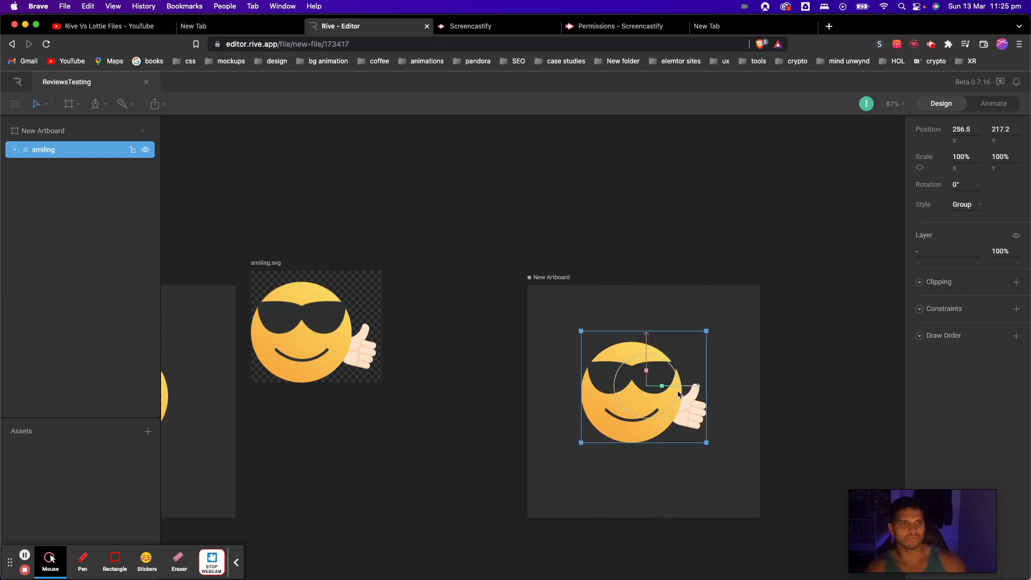
mouse_move(691, 390)
left_mouse_down()
mouse_move(712, 390)
mouse_move(701, 393)
left_mouse_up()
Expand the smiling group's layers and, with Freeze active, move the group's origin to the face's centre, about X 245.5, Y 232.4.
scroll(701, 393, "right", 3)
scroll(701, 393, "up", 5)
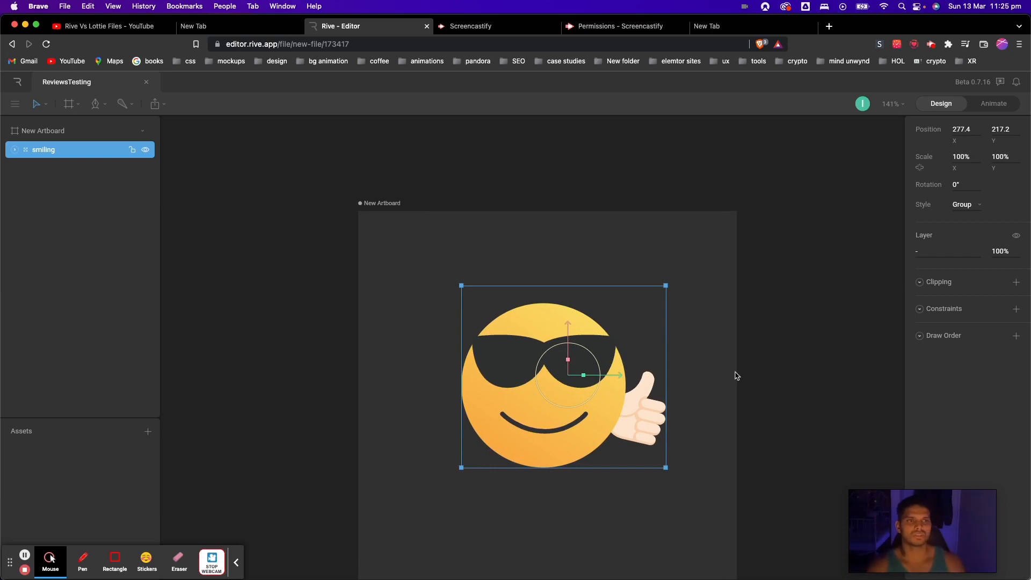
double_click(647, 409)
left_click(677, 337)
left_click(535, 371)
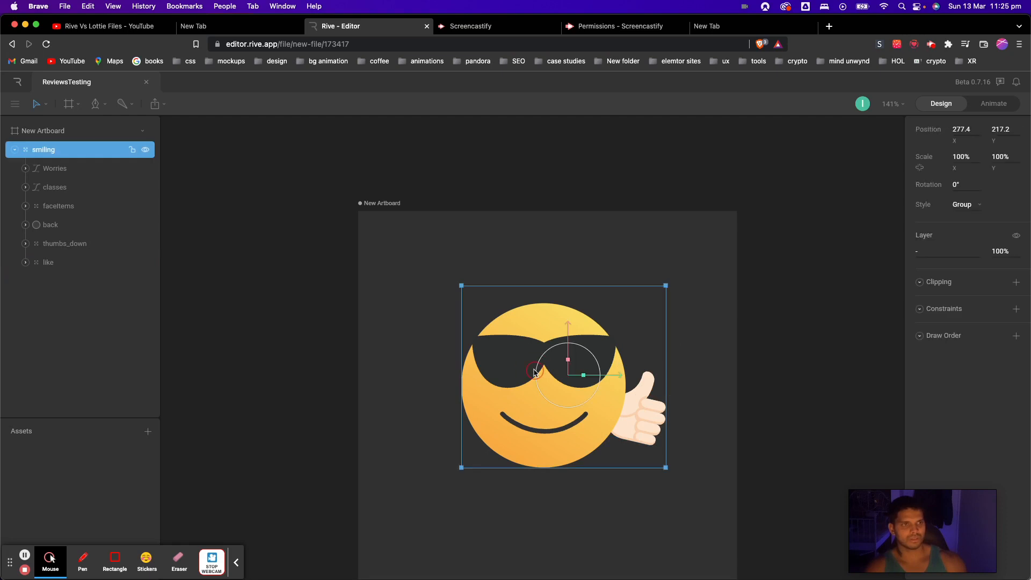
key("y")
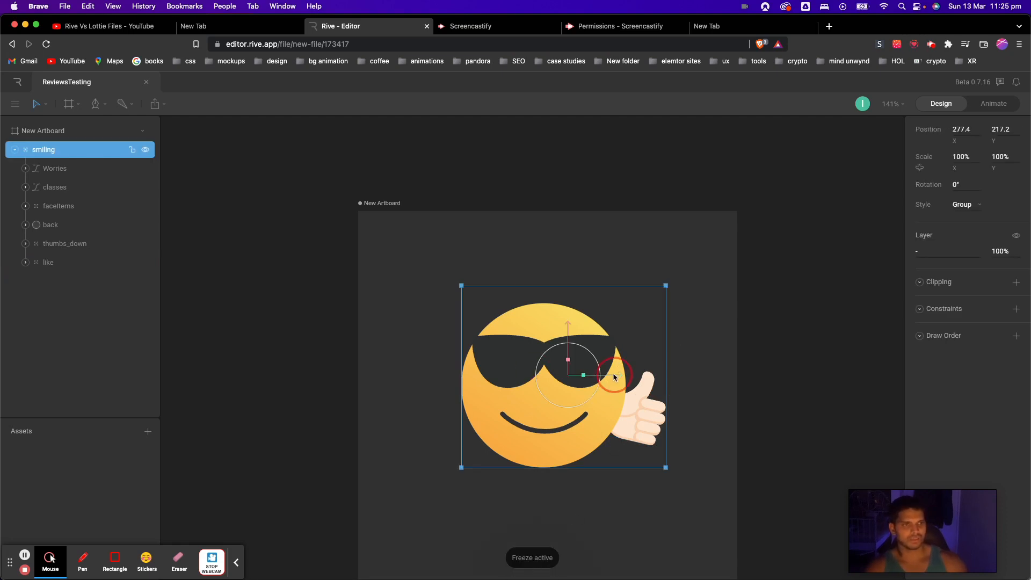
left_click_drag(611, 377, 588, 380)
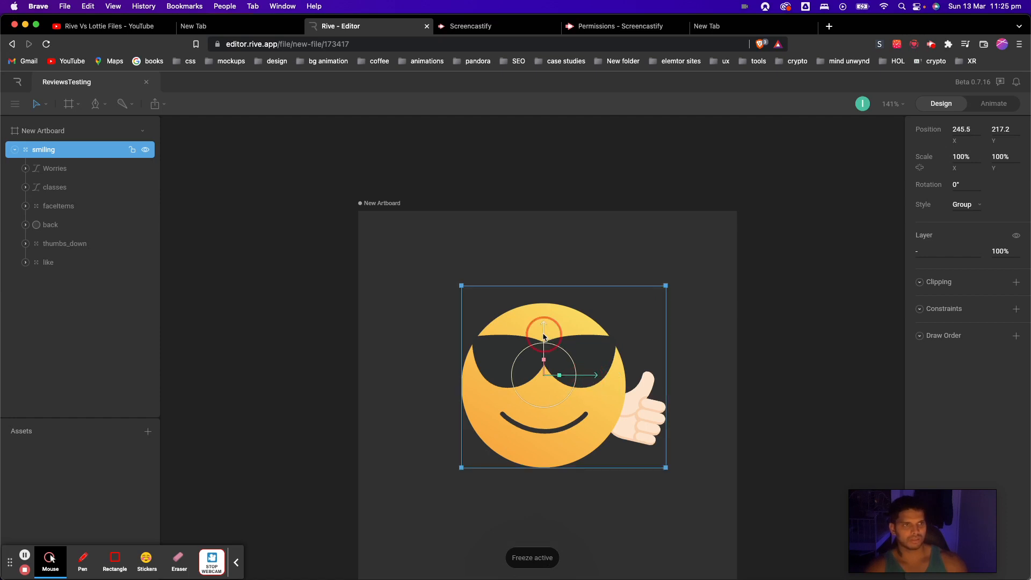
left_click_drag(544, 340, 544, 352)
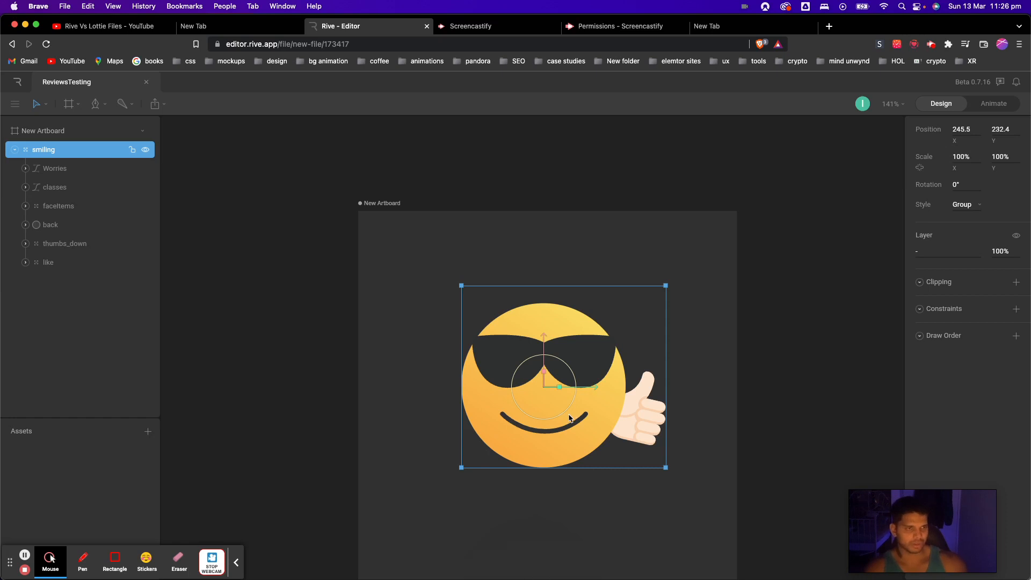
Try moving the smiling group by its new origin, undo it, and nudge the group horizontally to about X 250.
left_click(756, 297)
left_click(537, 394)
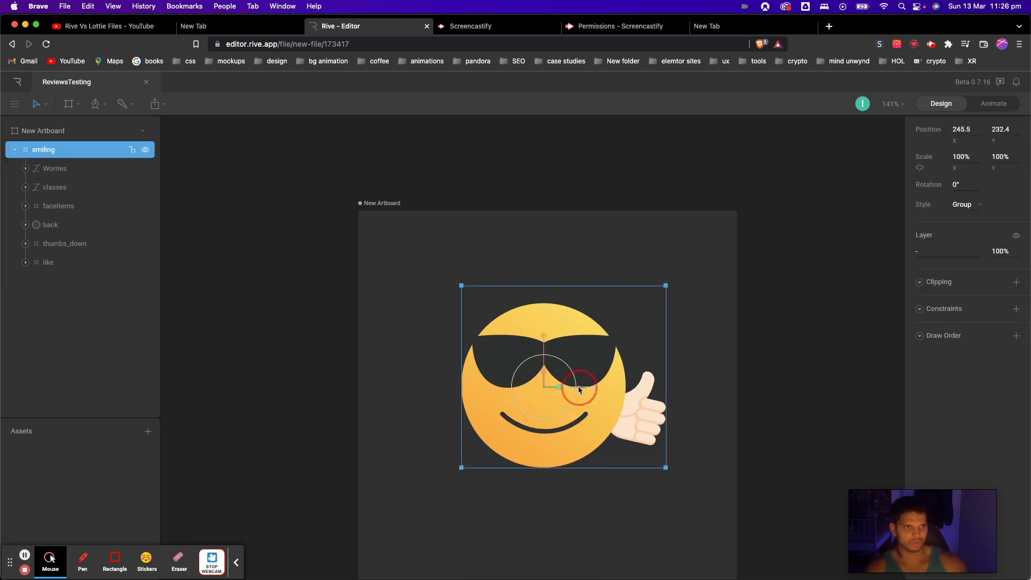
left_click_drag(580, 392, 681, 377)
key("super+z")
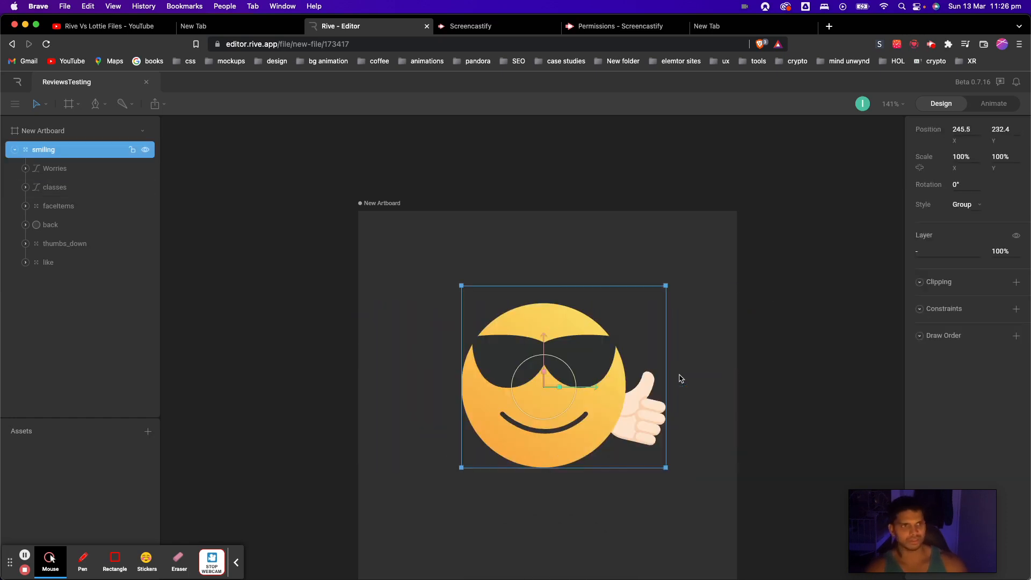
left_click_drag(595, 391, 598, 390)
Switch to Adobe XD and look over the artboards of the Review screen section.
key("ctrl+Up")
left_click(676, 259)
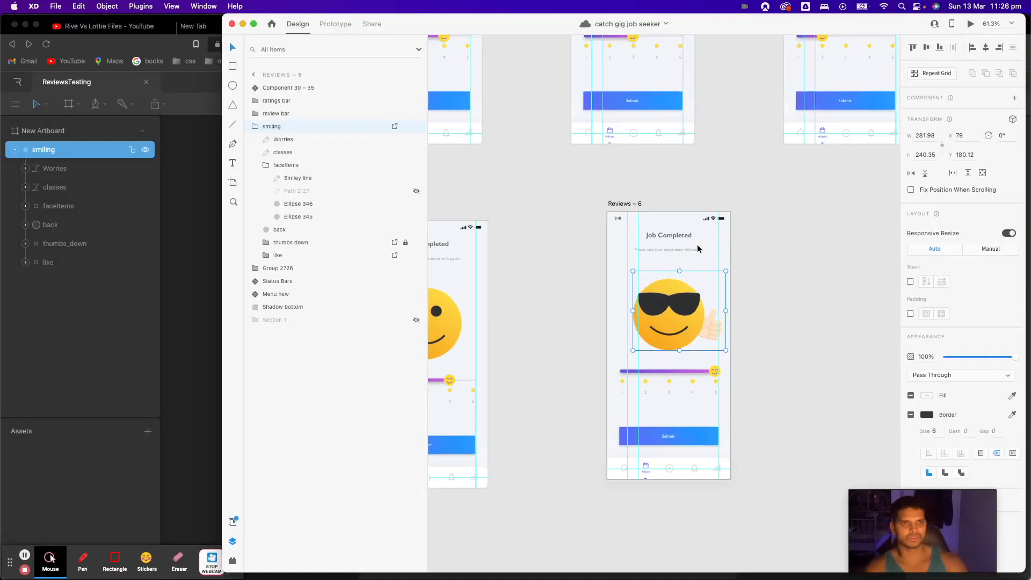
left_click(817, 279)
scroll(817, 278, "down", 5)
scroll(779, 242, "up", 2)
scroll(779, 242, "right", 3)
scroll(753, 223, "down", 1)
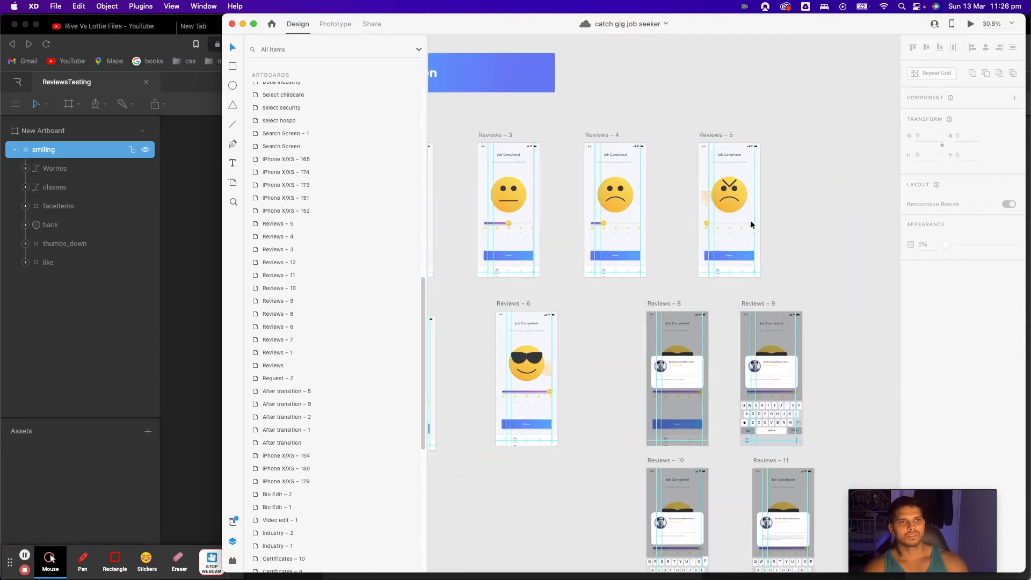
scroll(746, 223, "up", 1)
scroll(746, 224, "down", 1)
scroll(698, 213, "left", 2)
scroll(676, 202, "up", 3)
scroll(676, 202, "down", 2)
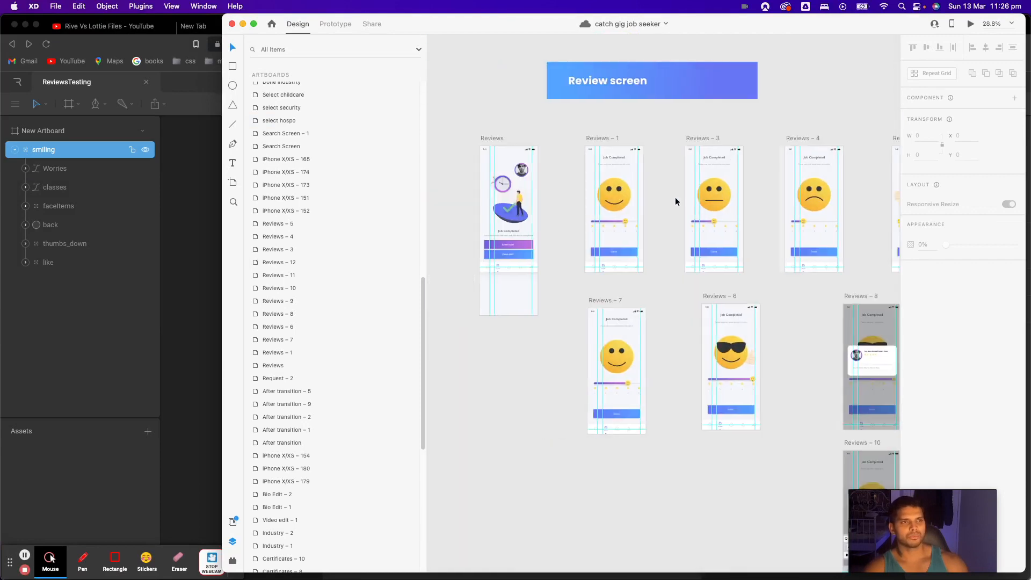
scroll(711, 204, "up", 2)
scroll(712, 204, "down", 1)
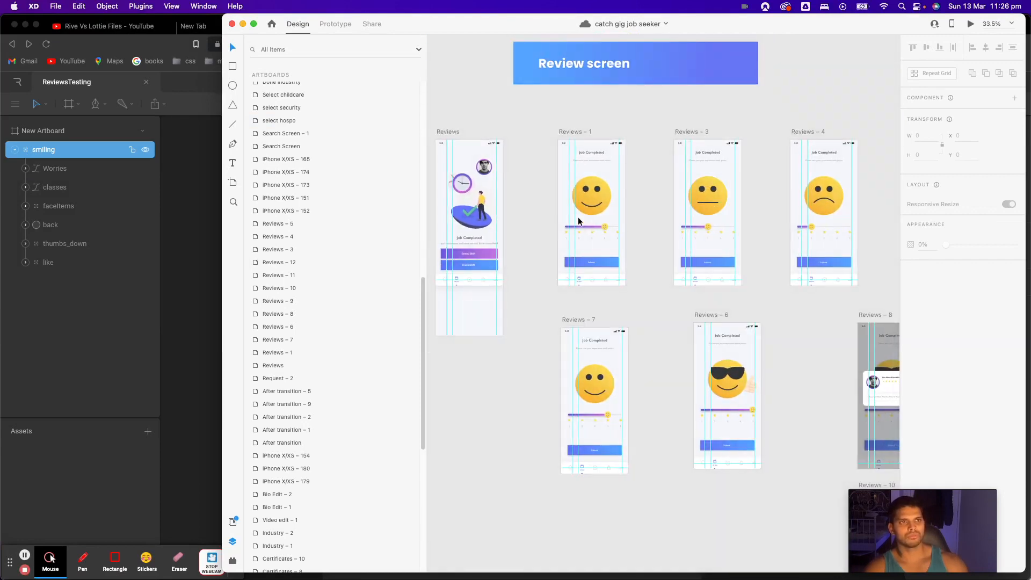
Select the smiling group on Reviews – 1 and compare the emoji expressions on the Reviews – 3 to Reviews – 6 artboards.
left_click(597, 212)
scroll(597, 212, "up", 2)
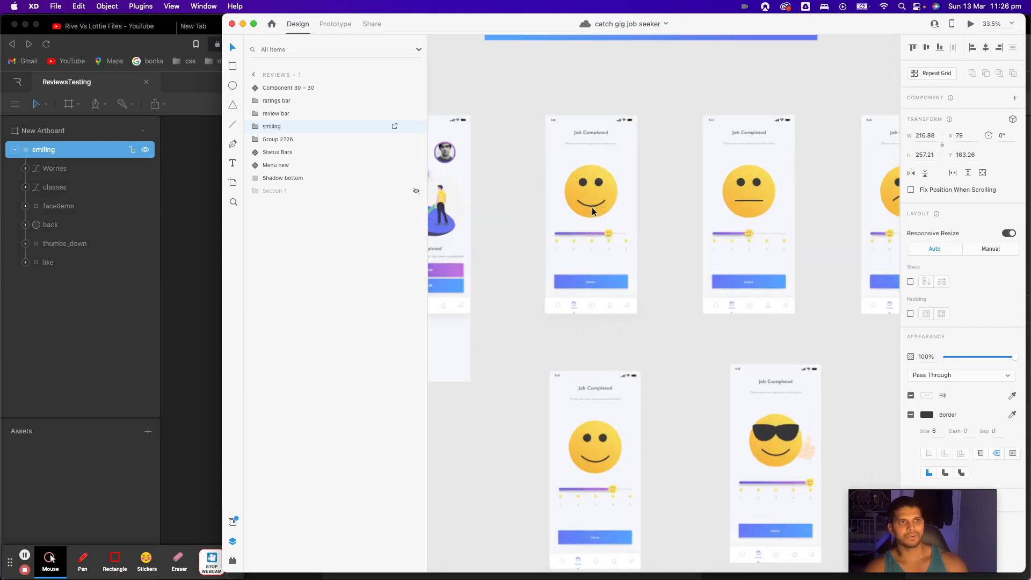
scroll(743, 207, "right", 3)
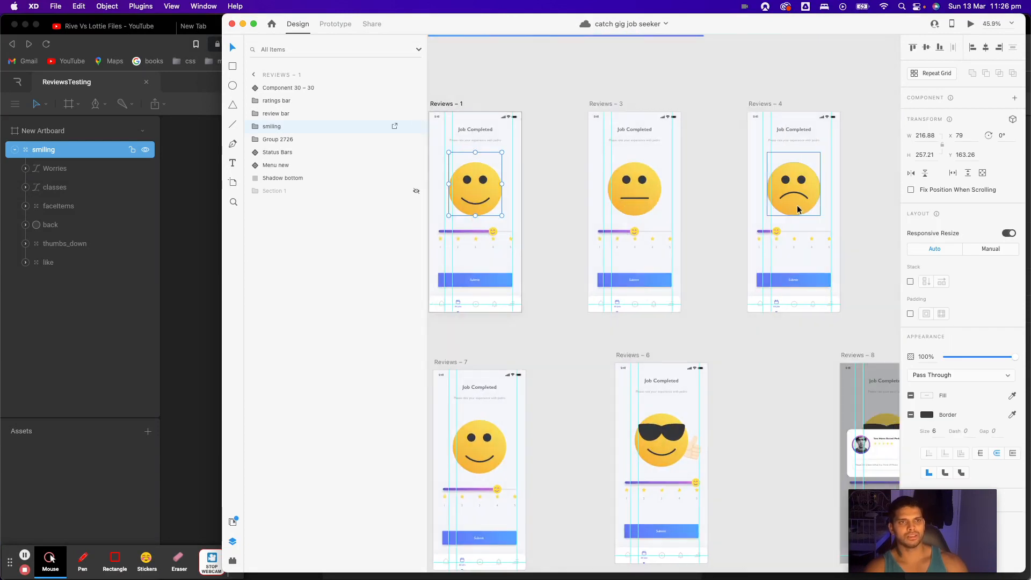
scroll(800, 196, "right", 4)
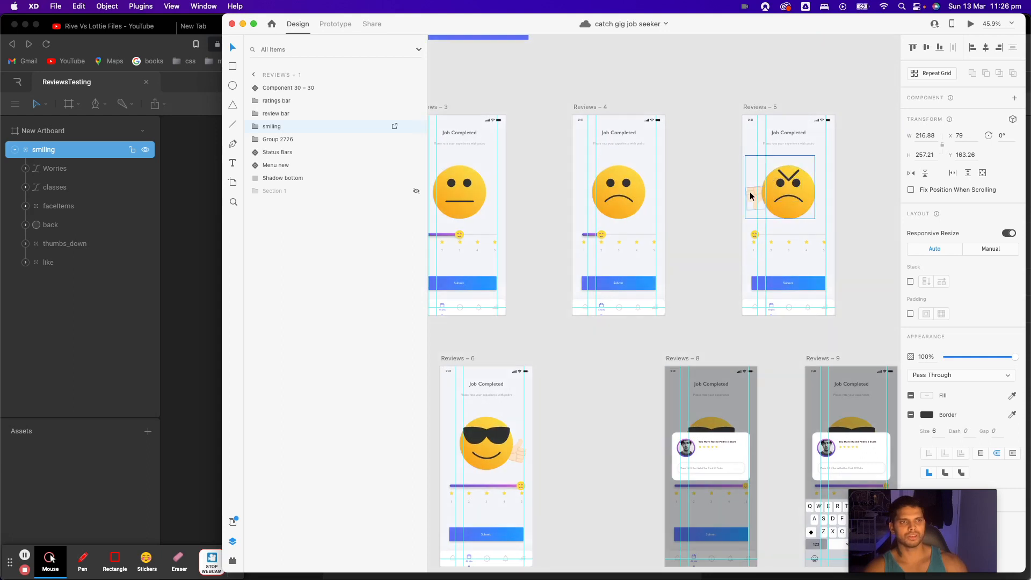
scroll(756, 196, "left", 6)
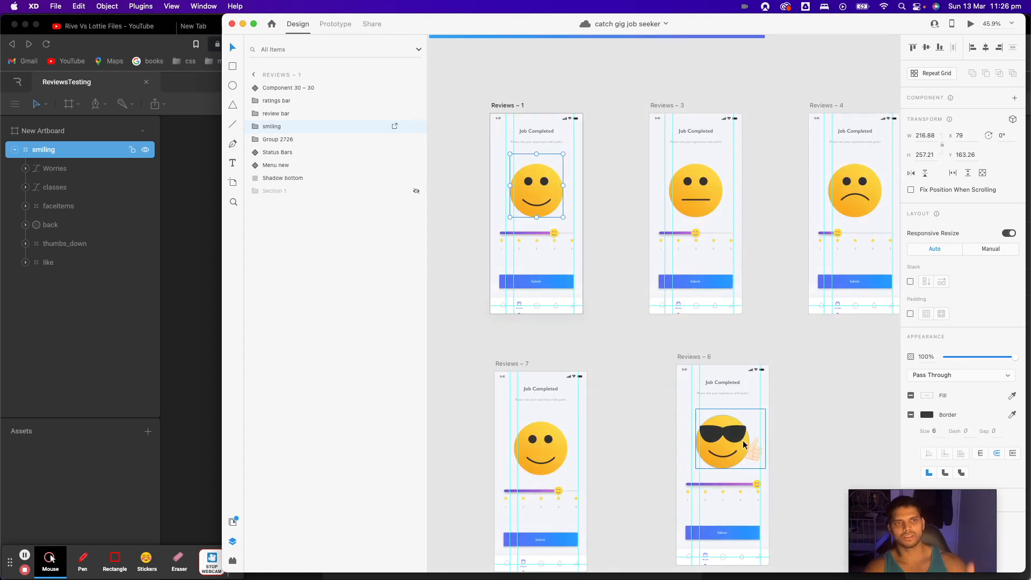
Return to Rive and move the like group behind the face, to about X 55, Y 8.
left_click(199, 194)
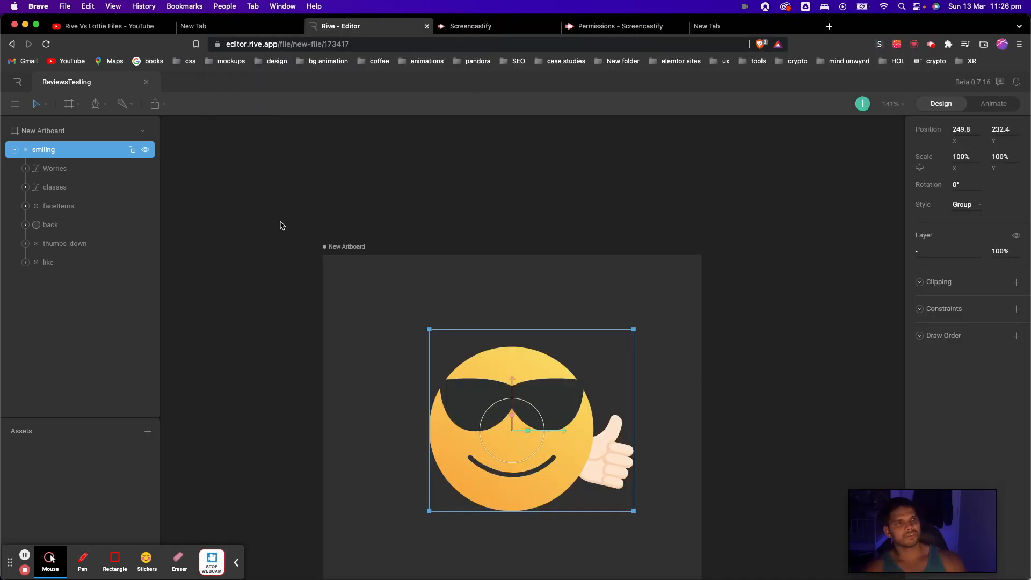
scroll(537, 366, "down", 3)
double_click(593, 392)
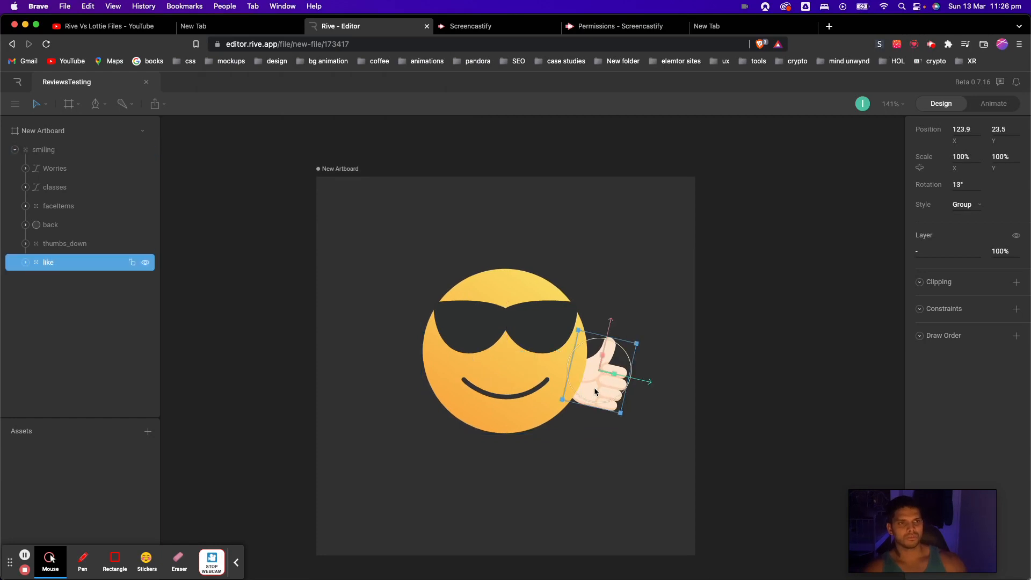
scroll(594, 388, "up", 3)
left_click_drag(651, 381, 580, 370)
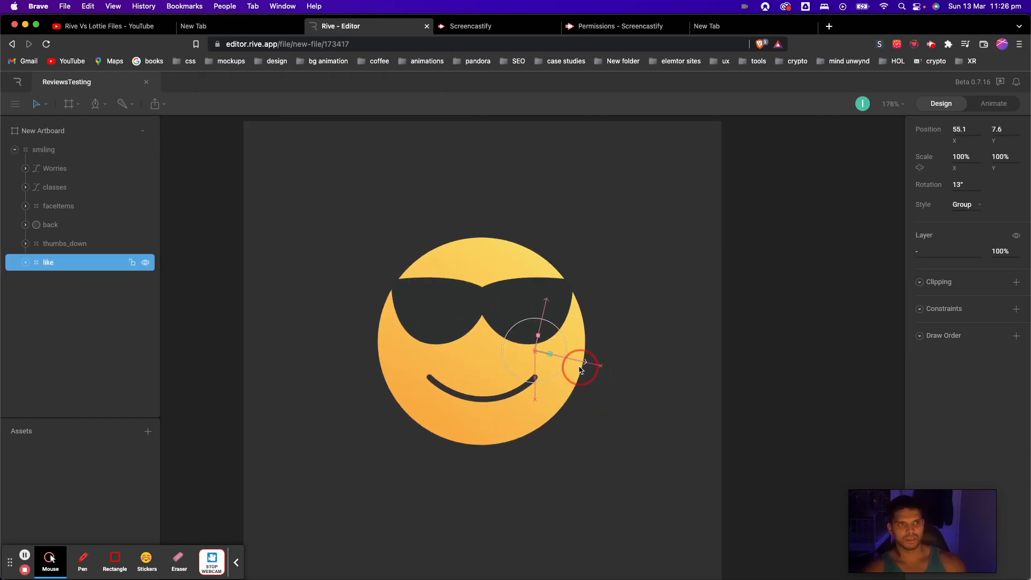
Move the classes sunglasses shape up above the eyes to about Y -108 and set its layer opacity to 0%.
double_click(546, 287)
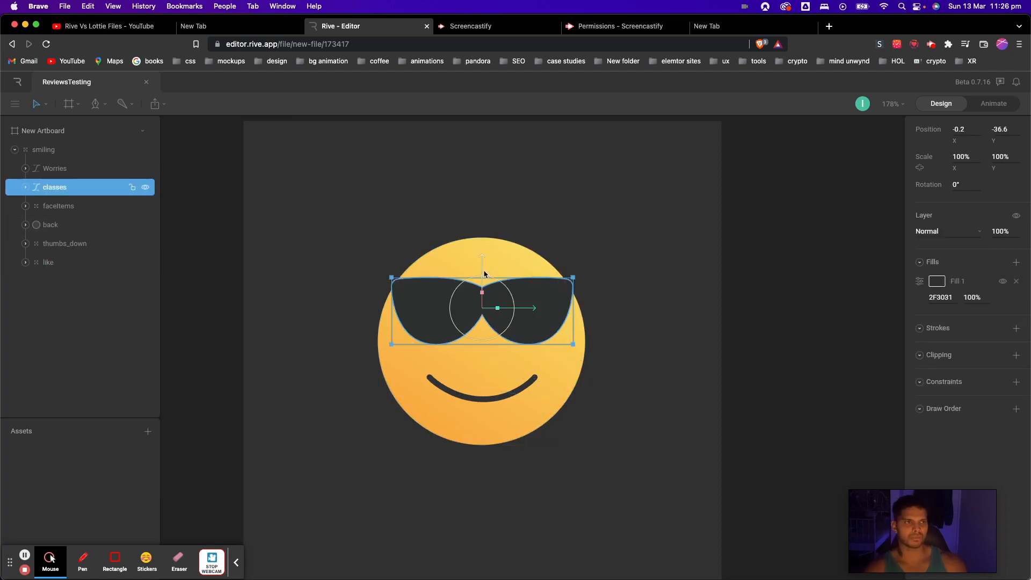
left_click_drag(484, 274, 484, 205)
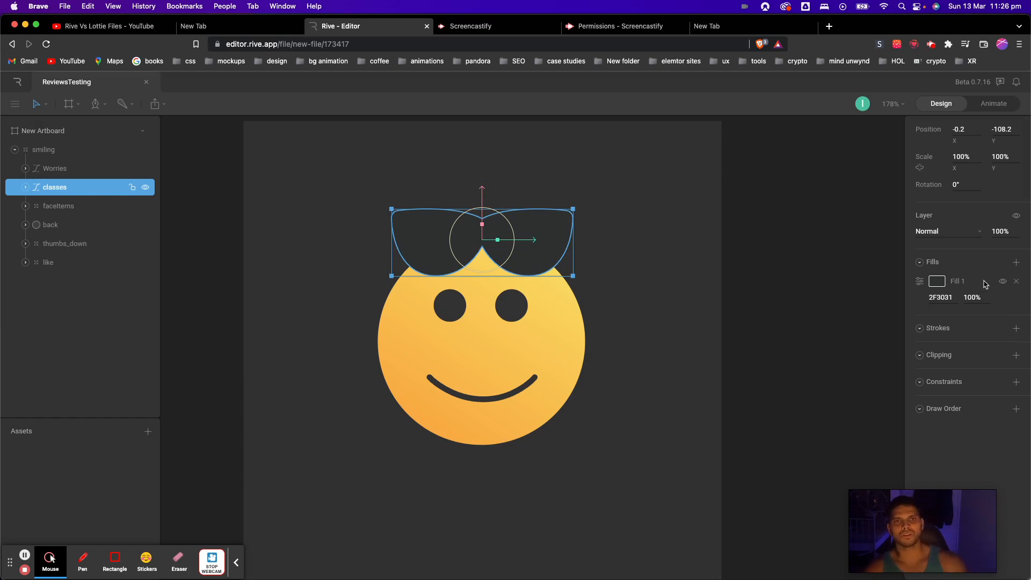
left_click(1004, 231)
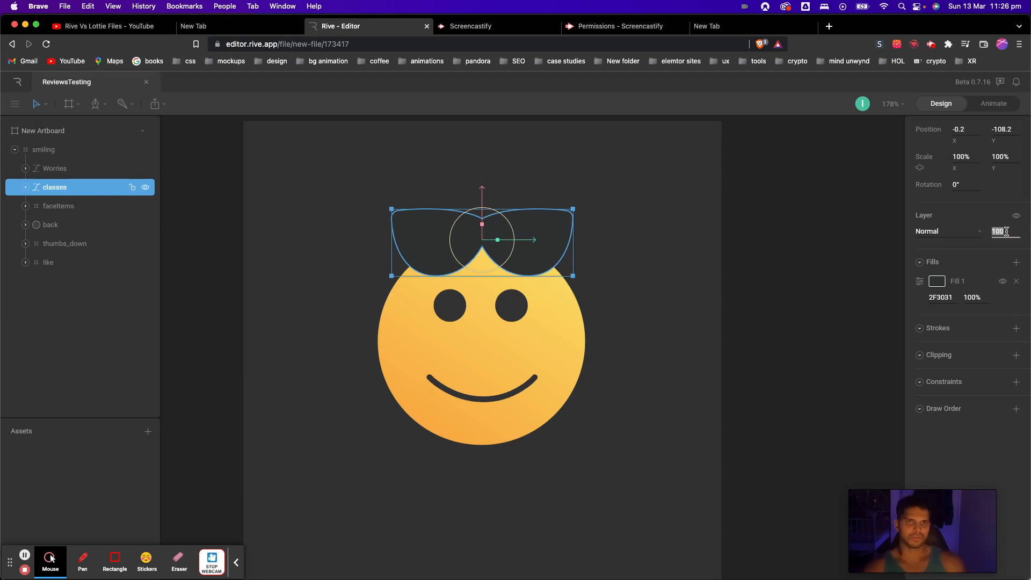
type("0")
key("Return")
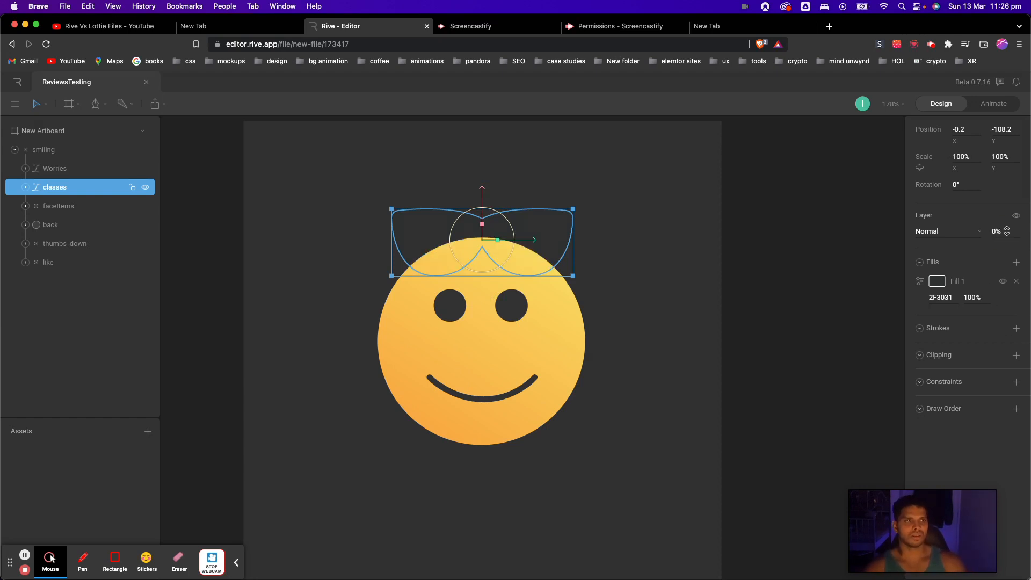
left_click(716, 227)
Select the New Artboard containing the smiling group and switch the editor to Animate mode.
scroll(612, 267, "down", 3)
scroll(612, 267, "right", 1)
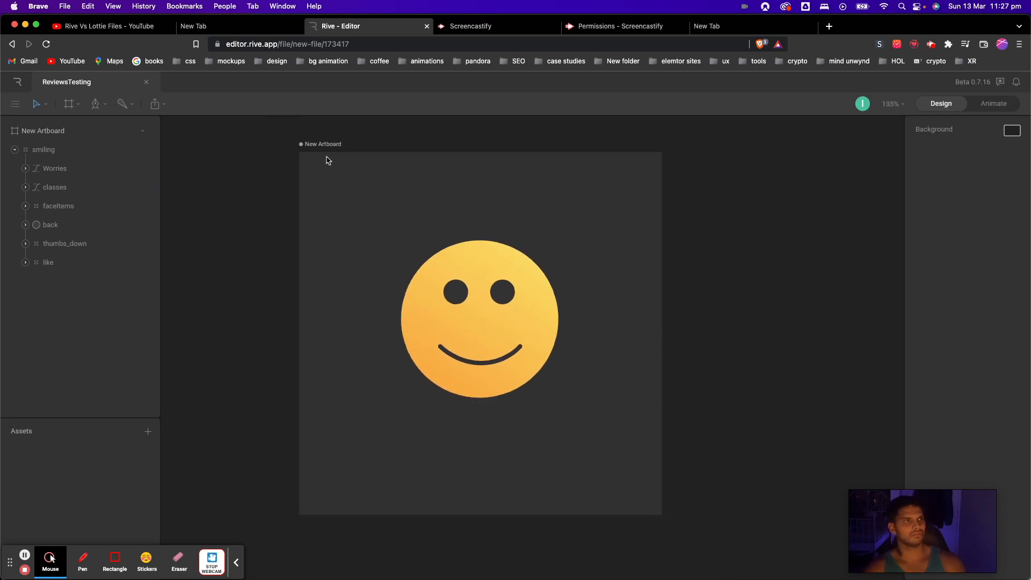
left_click(324, 148)
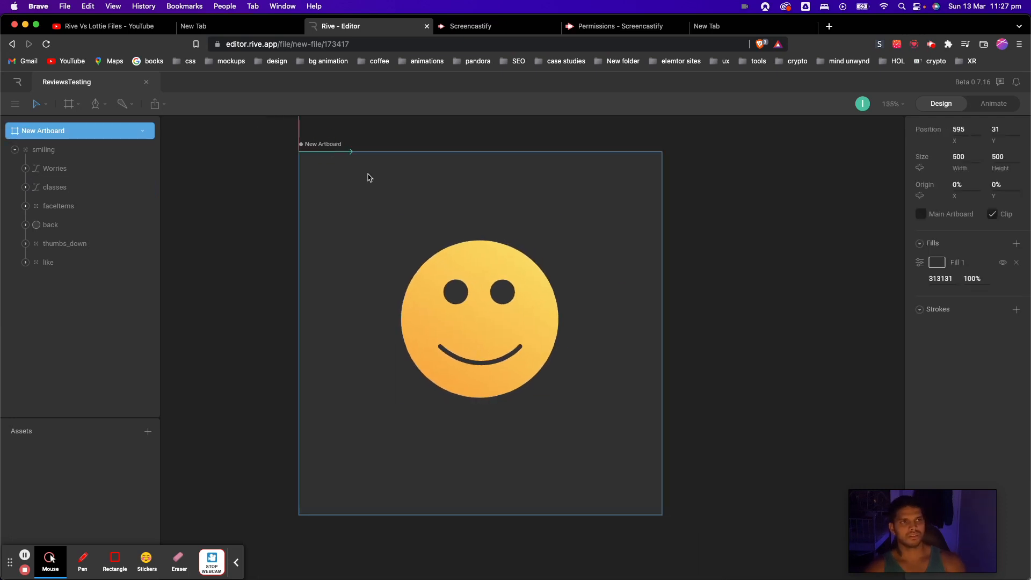
left_click(996, 108)
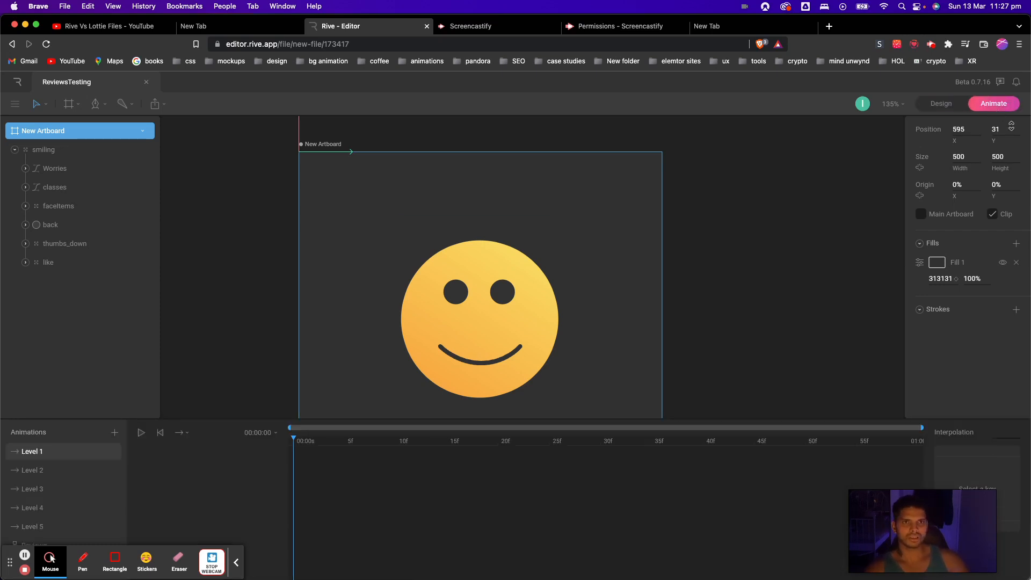
Look through the existing Level animations and the Reviews state machine on the New Artboard.
scroll(654, 263, "down", 5)
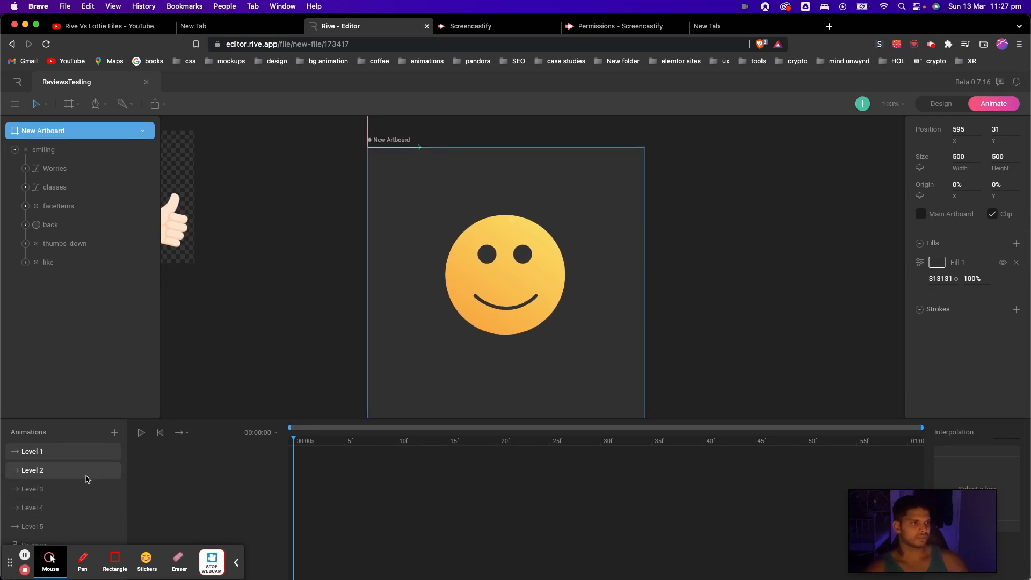
left_click(86, 473)
left_click(82, 489)
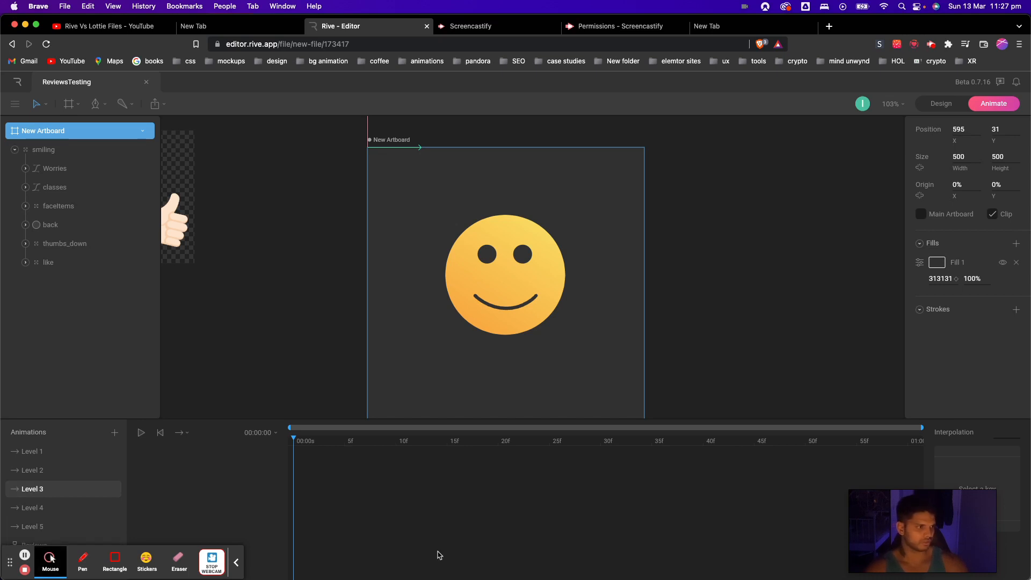
left_click(47, 543)
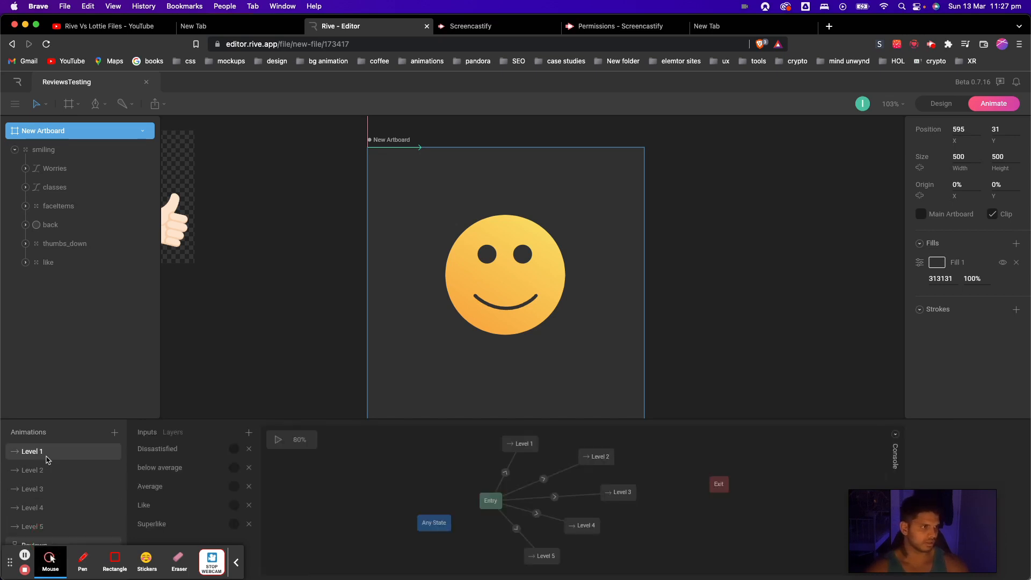
left_click(47, 456)
left_click(463, 202)
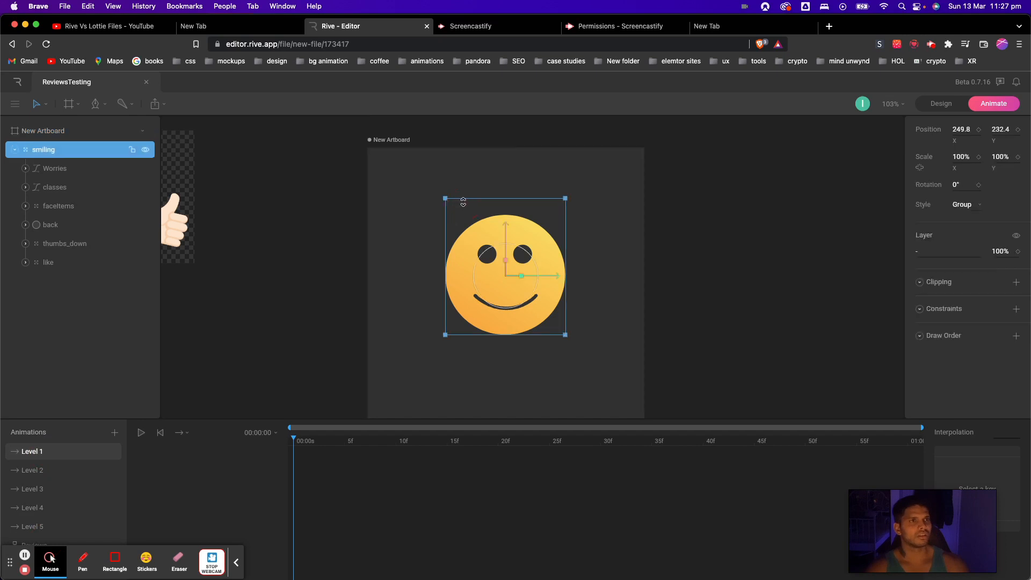
left_click(397, 147)
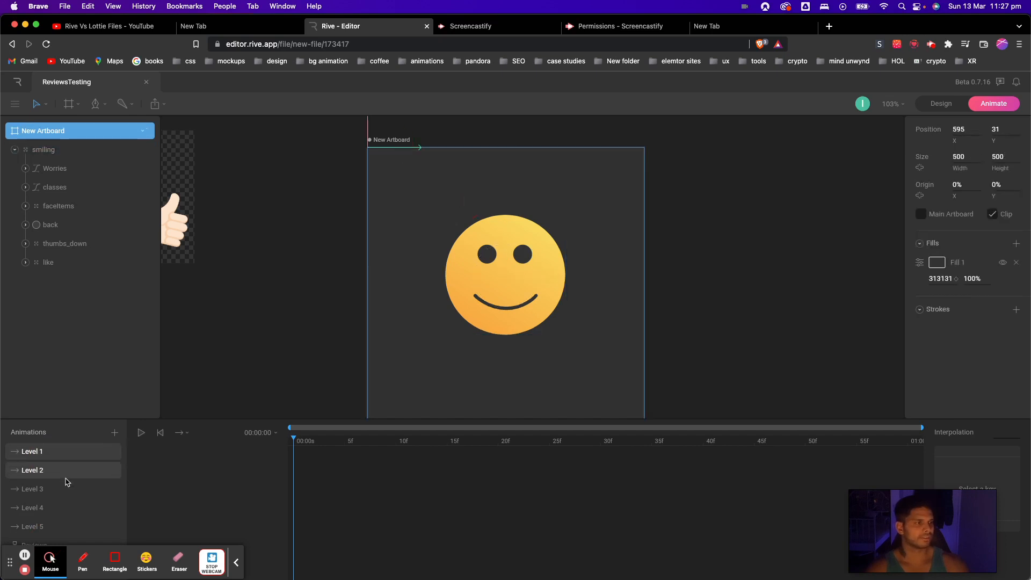
left_click(59, 529)
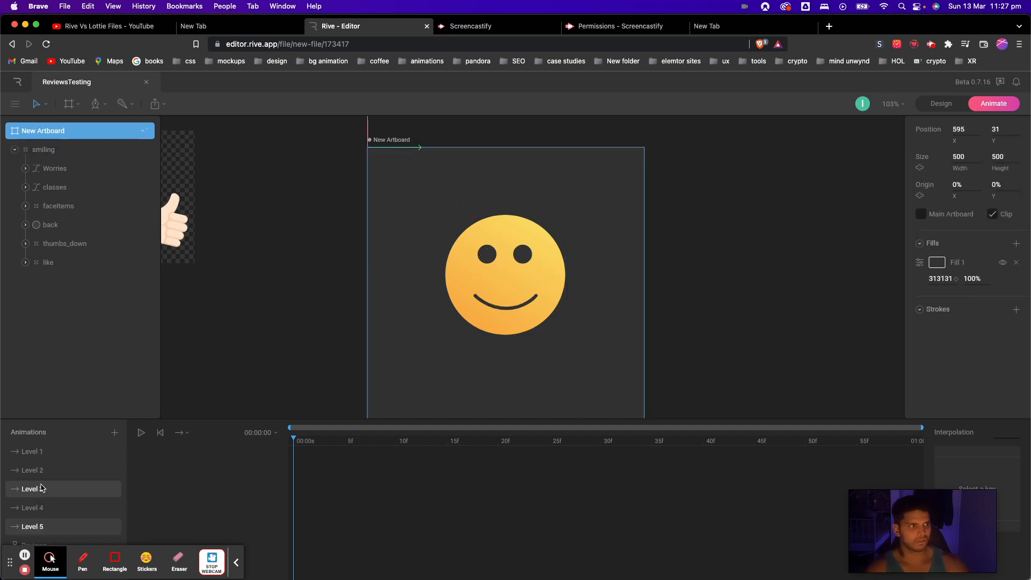
left_click(38, 453)
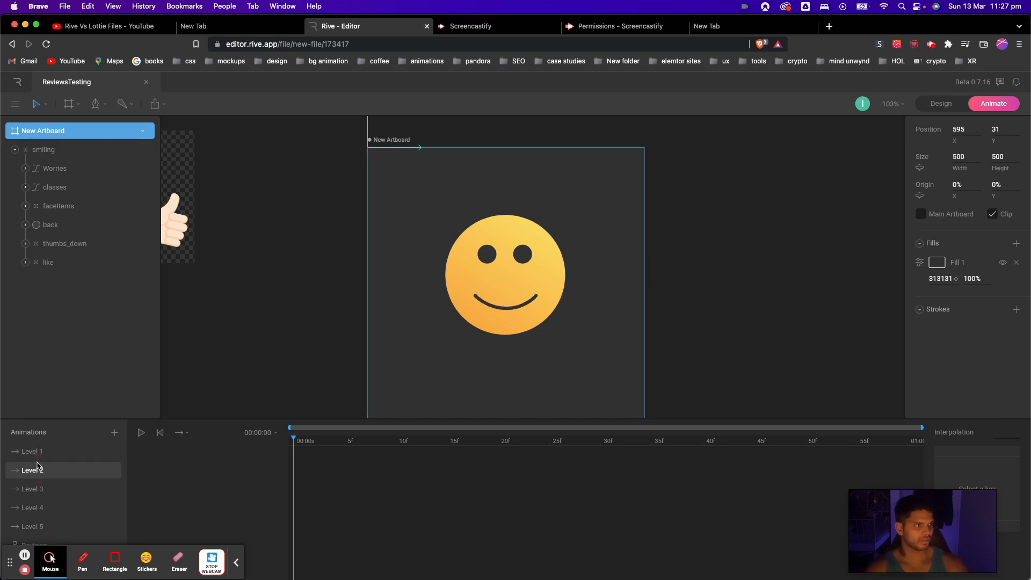
Delete the Level 1, Level 2, Level 3, Level 4 and Level 5 animations, keeping only the Reviews state machine.
right_click(46, 454)
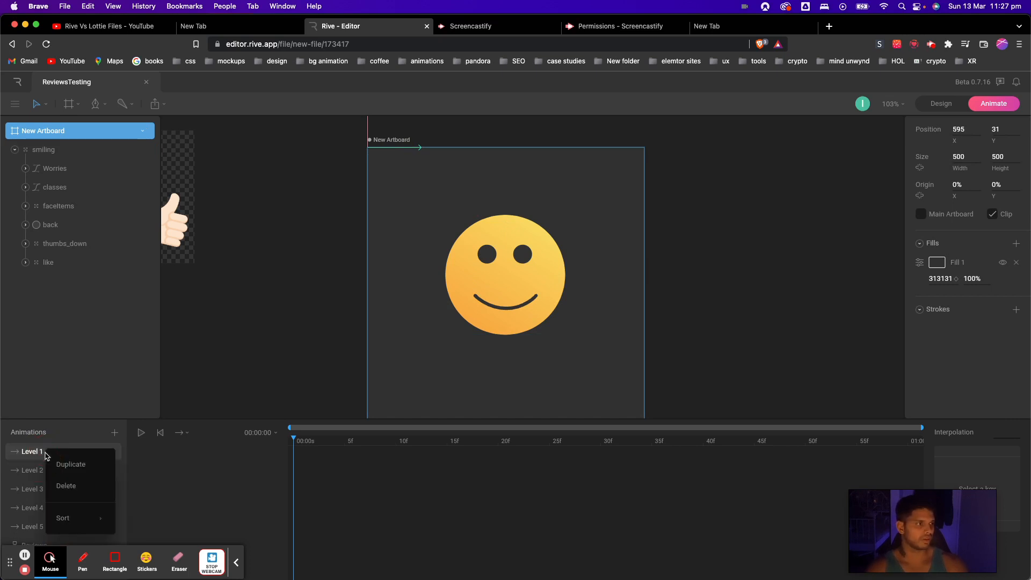
left_click(92, 522)
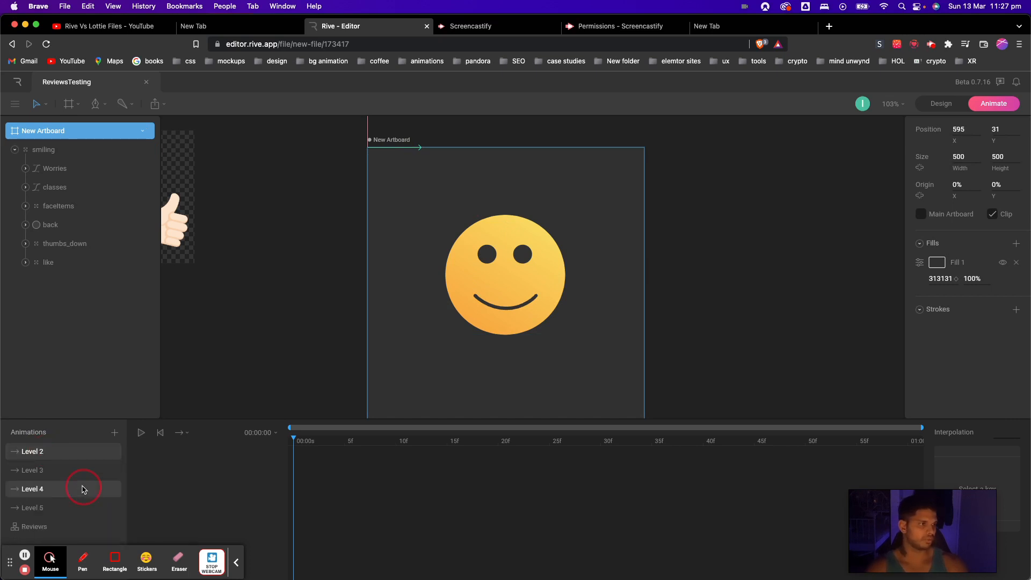
right_click(43, 454)
left_click(70, 492)
right_click(46, 454)
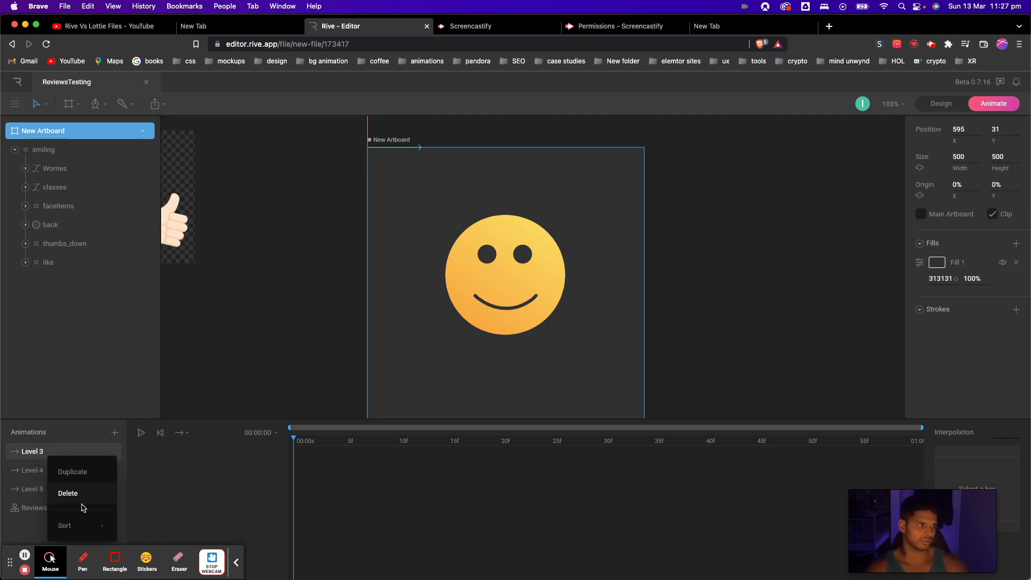
left_click(81, 503)
right_click(46, 453)
left_click(68, 488)
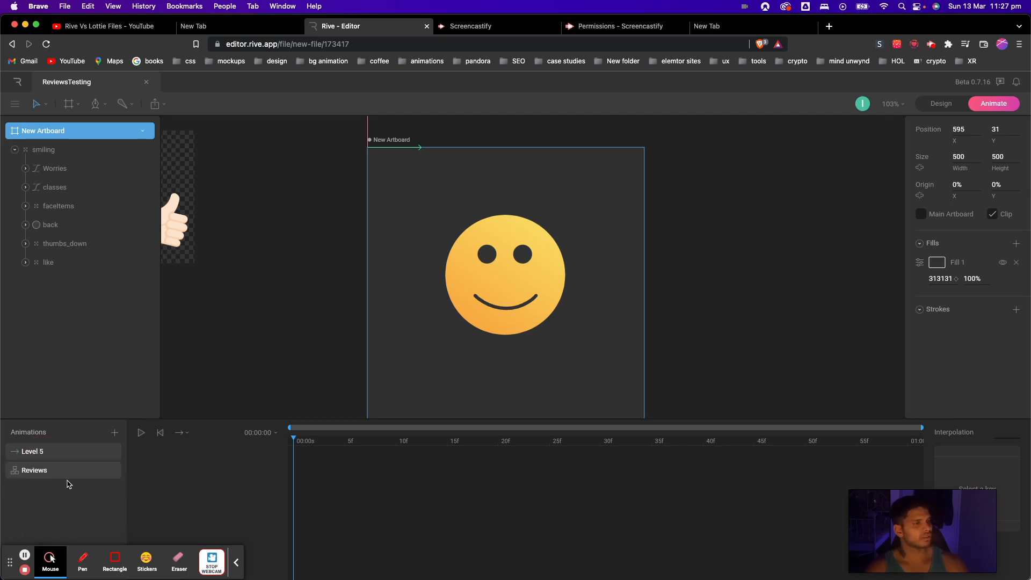
right_click(46, 453)
left_click(68, 487)
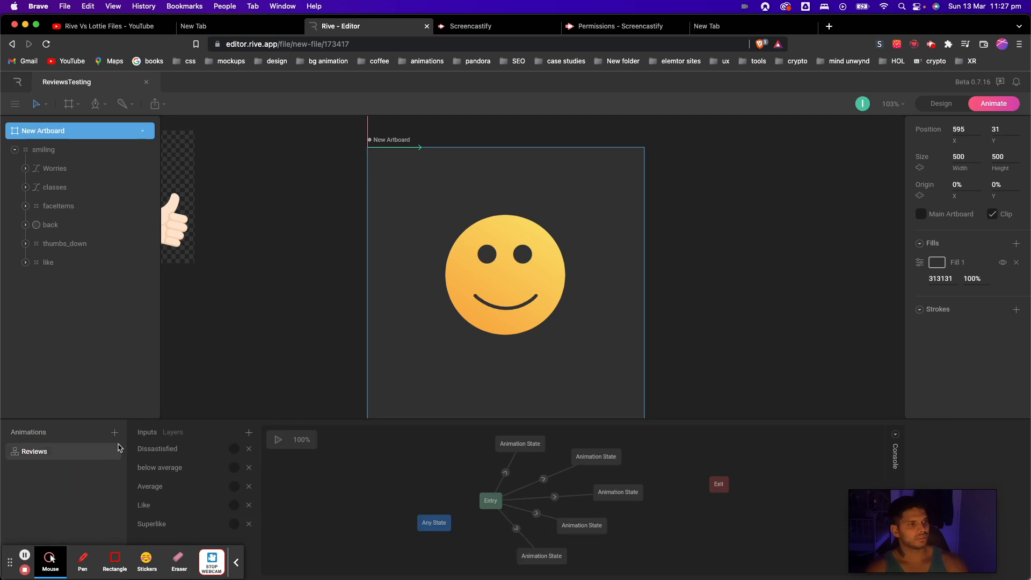
Add a new timeline animation named 3 stars and rename it 4 stars.
left_click(113, 433)
left_click(143, 466)
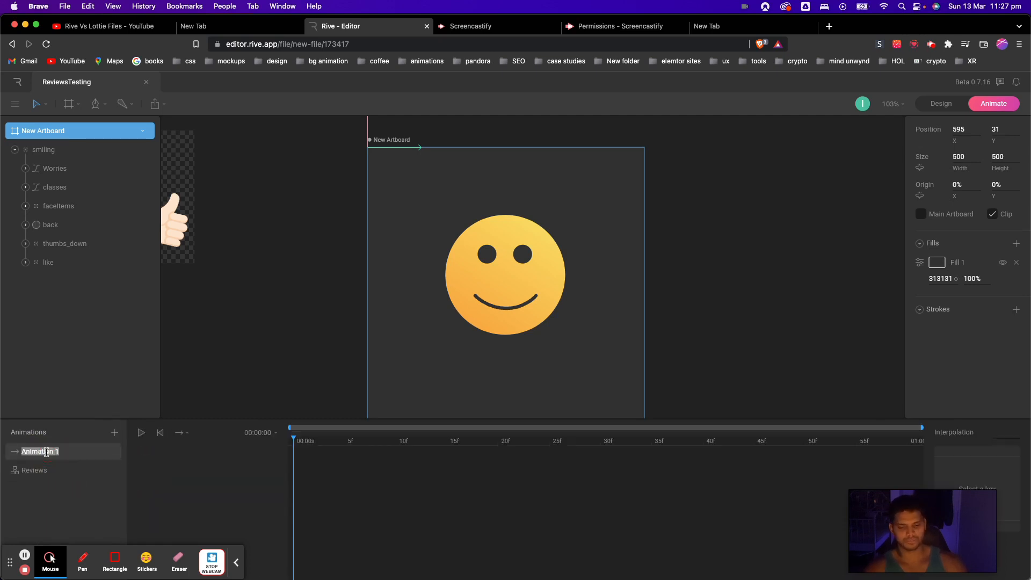
left_click(25, 555)
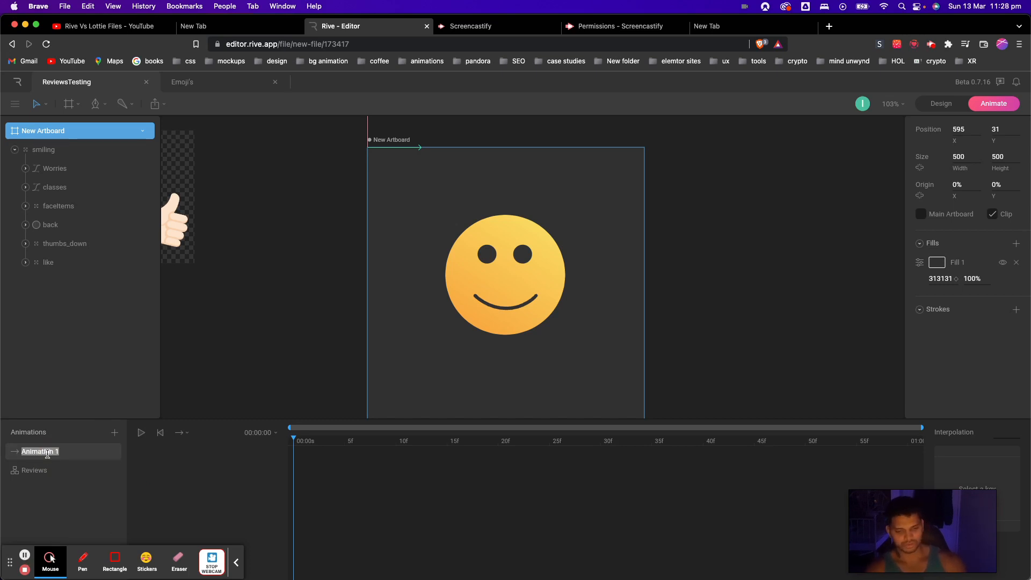
type("3 start")
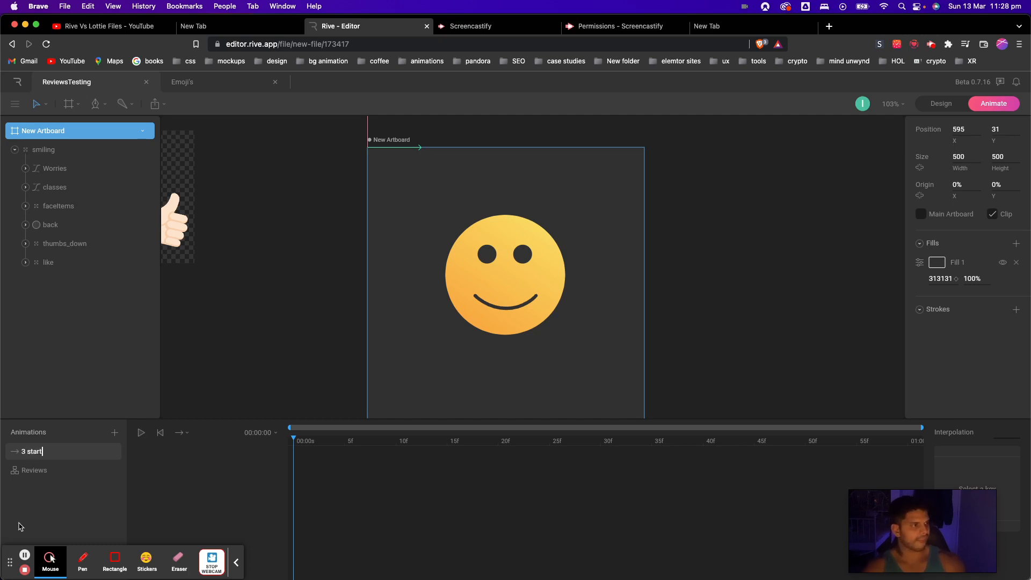
double_click(46, 456)
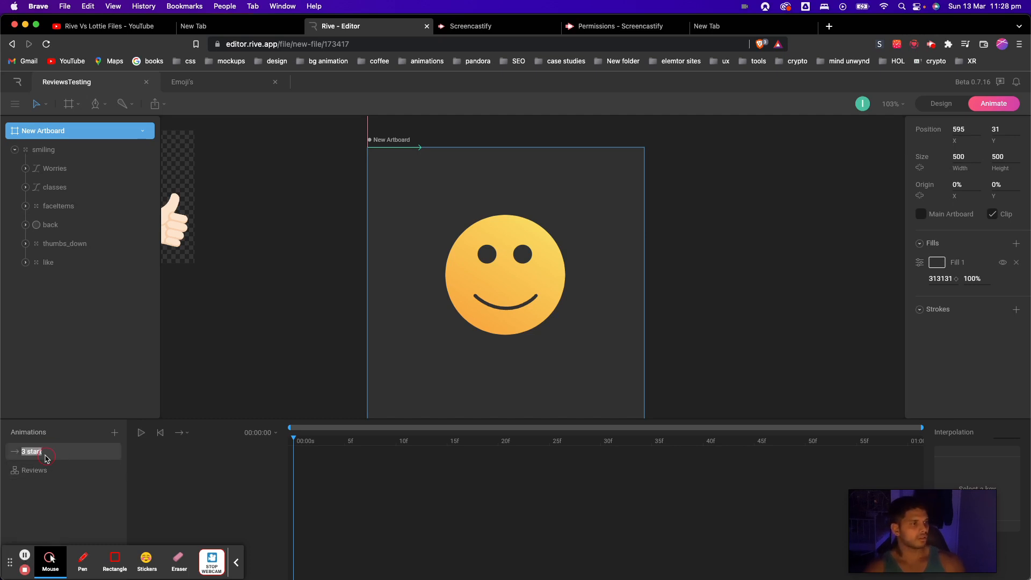
left_click(48, 452)
key("BackSpace")
type("s")
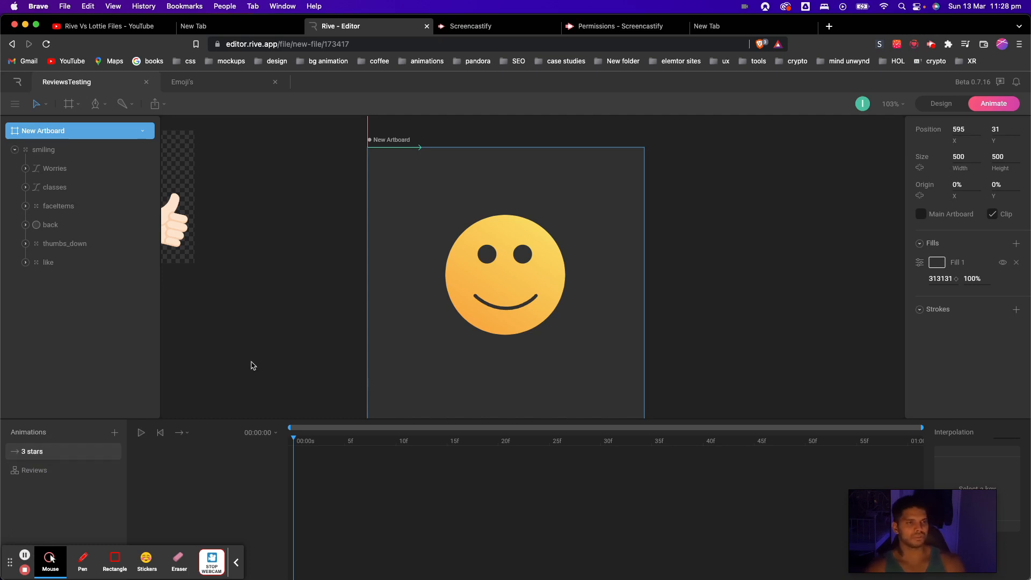
double_click(36, 456)
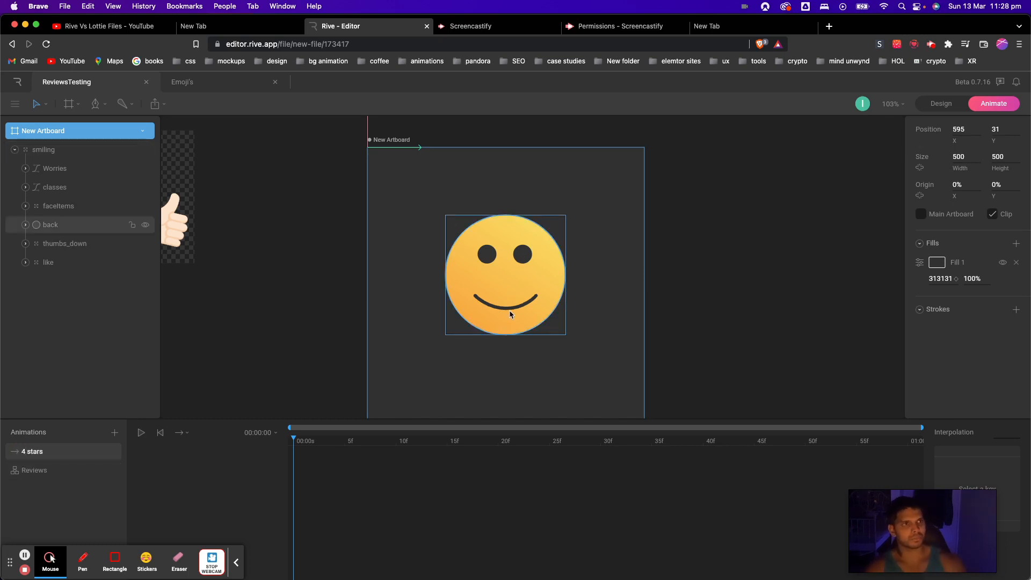
Open the path of the Smiley_line mouth inside faceItems for vertex editing.
left_click(525, 307)
scroll(525, 307, "up", 5)
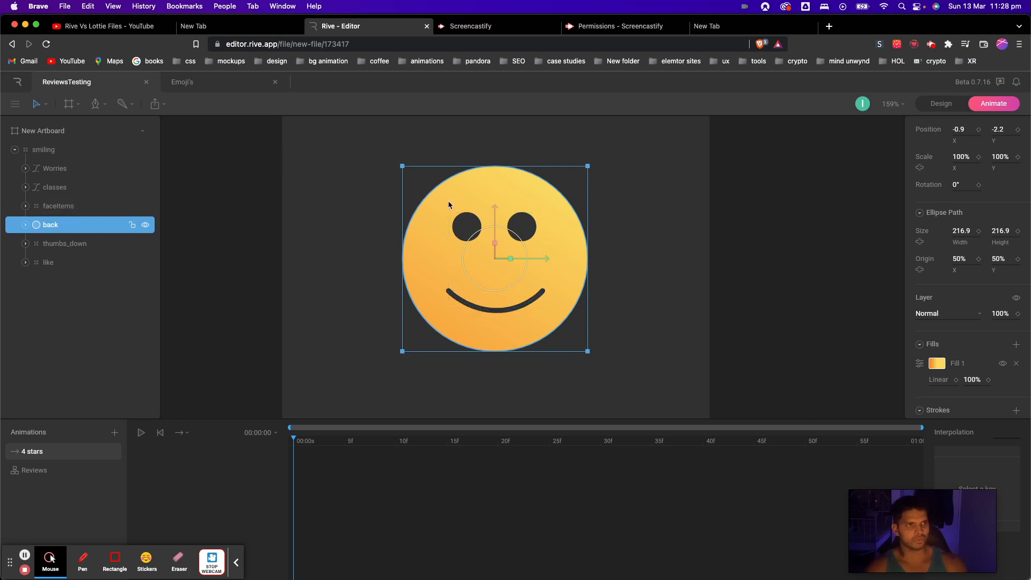
double_click(510, 311)
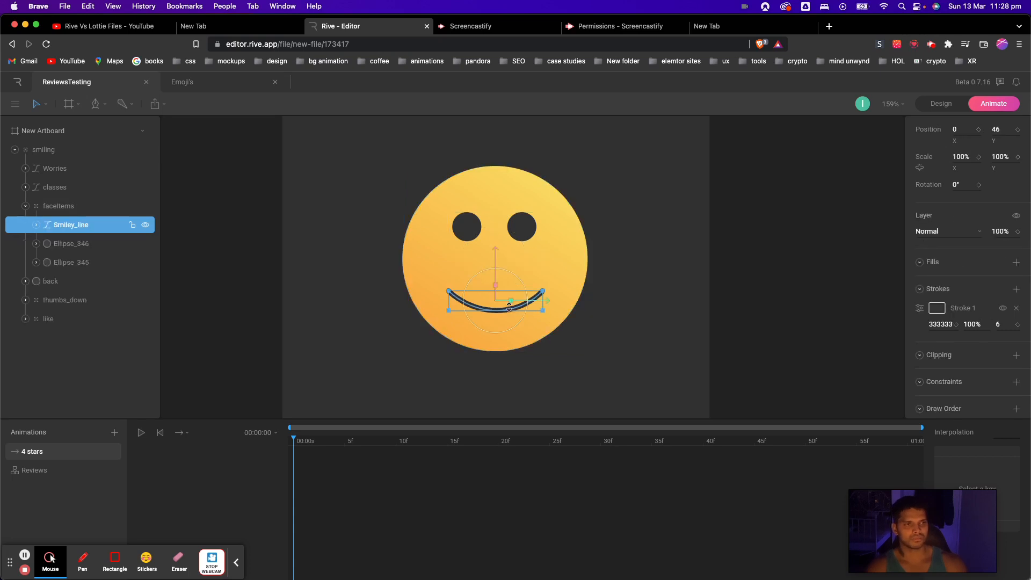
double_click(509, 307)
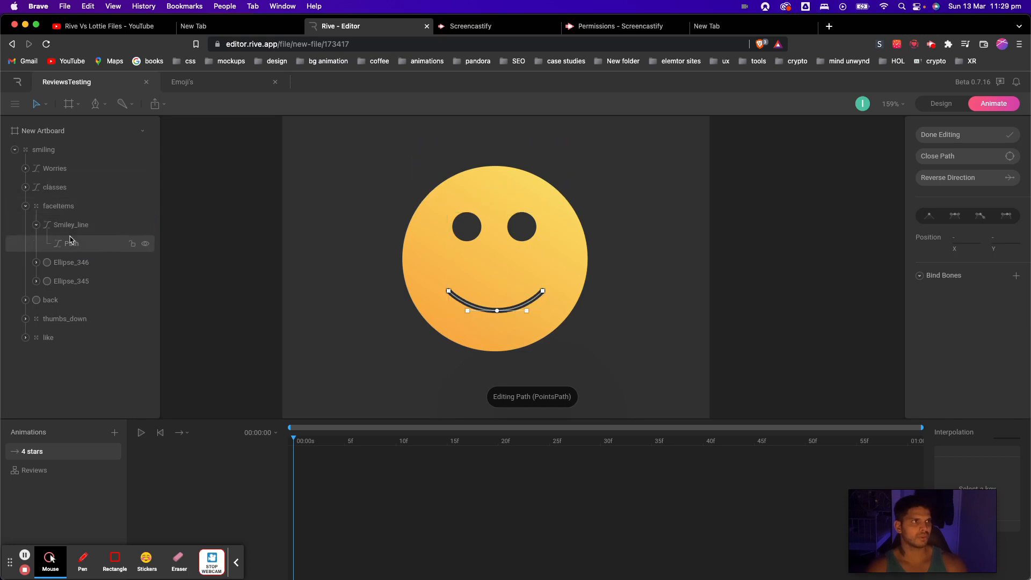
Deepen the smile at frame 0 of 4 stars by moving the mouth's middle vertex to about X -0.7, Y 16.6.
left_click(496, 311)
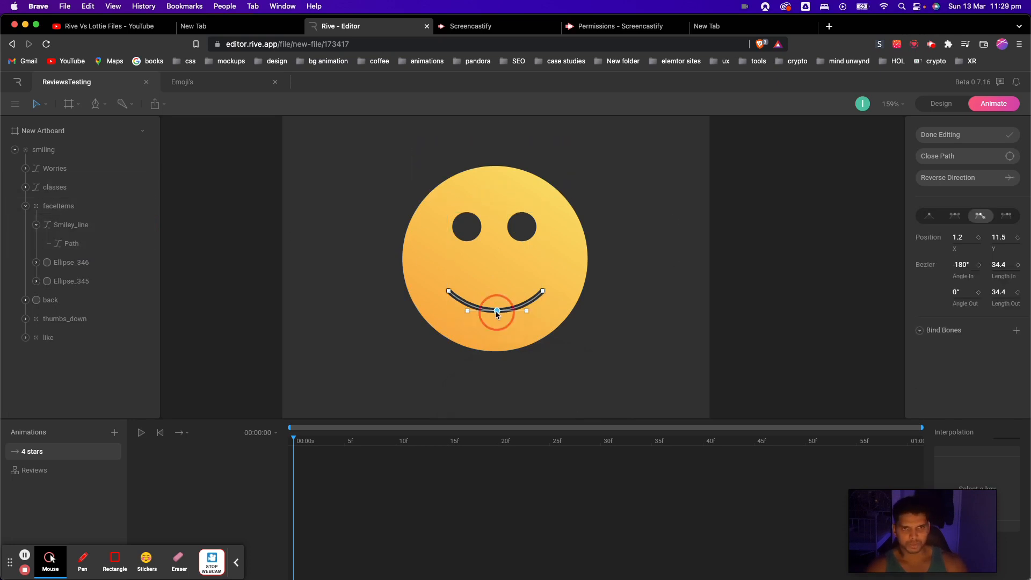
mouse_move(496, 311)
left_mouse_down()
mouse_move(496, 270)
mouse_move(495, 322)
left_mouse_up()
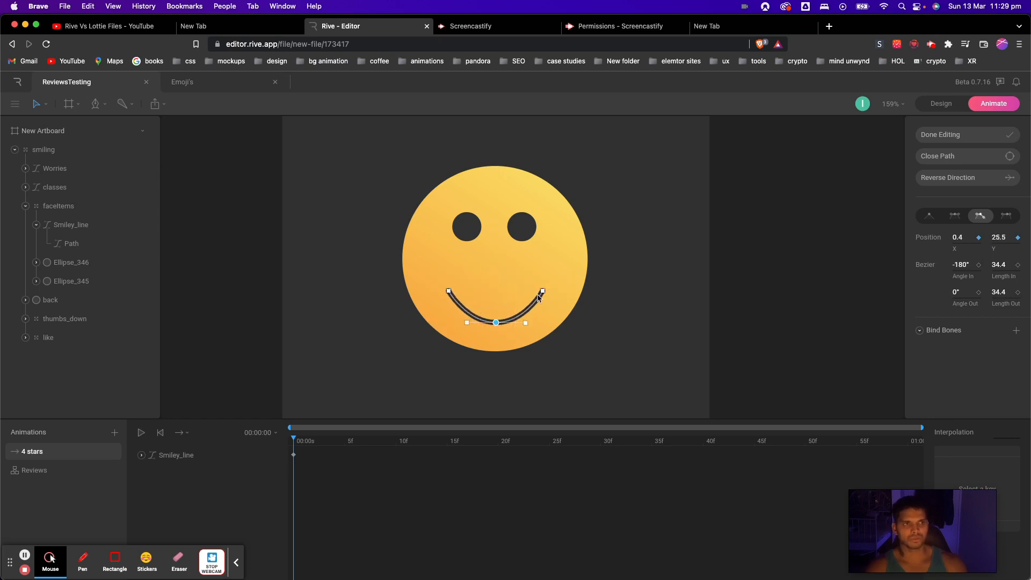
left_click(543, 292)
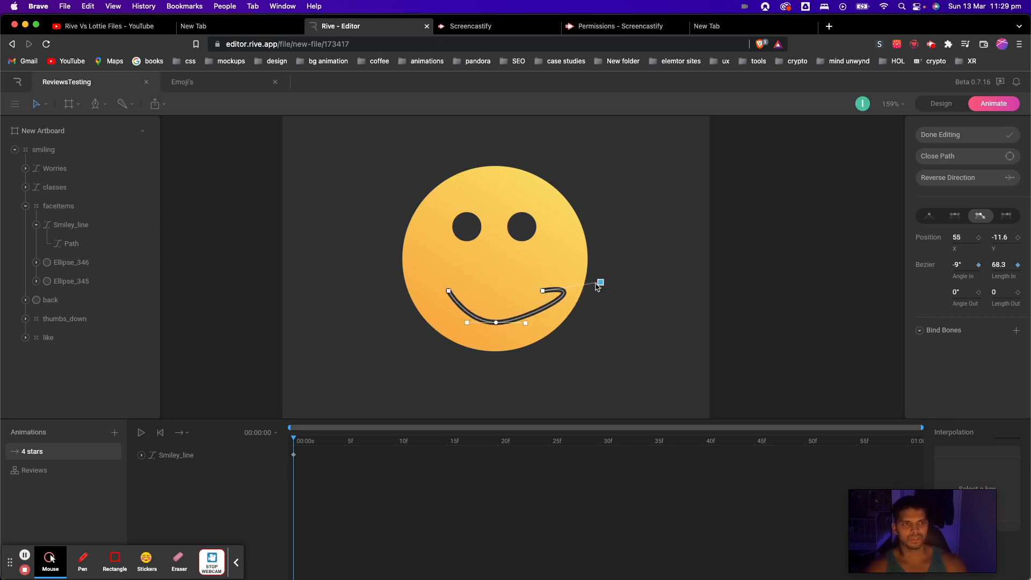
mouse_move(497, 322)
left_mouse_down()
mouse_move(497, 305)
mouse_move(497, 317)
left_mouse_up()
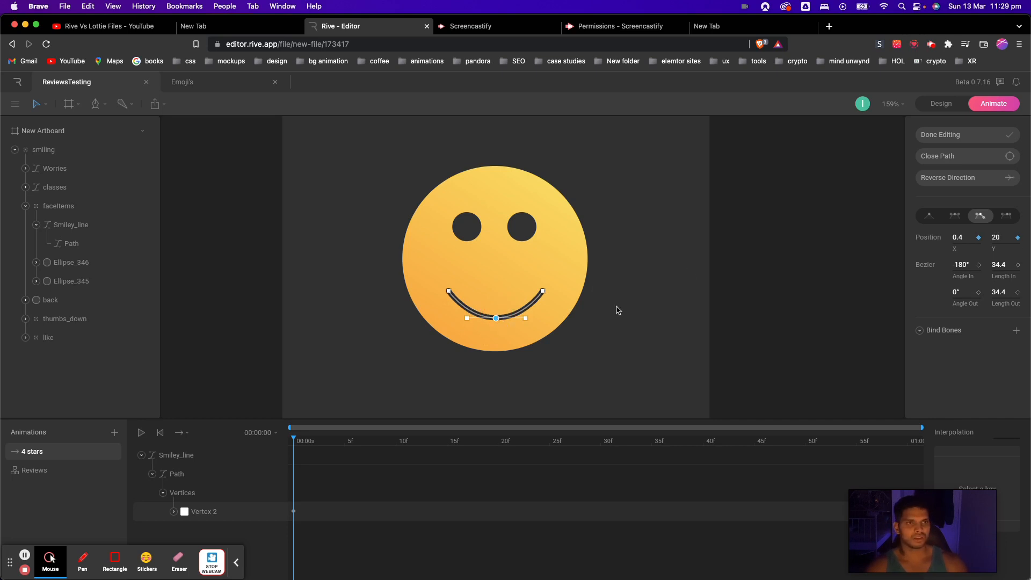
left_click_drag(497, 321, 496, 317)
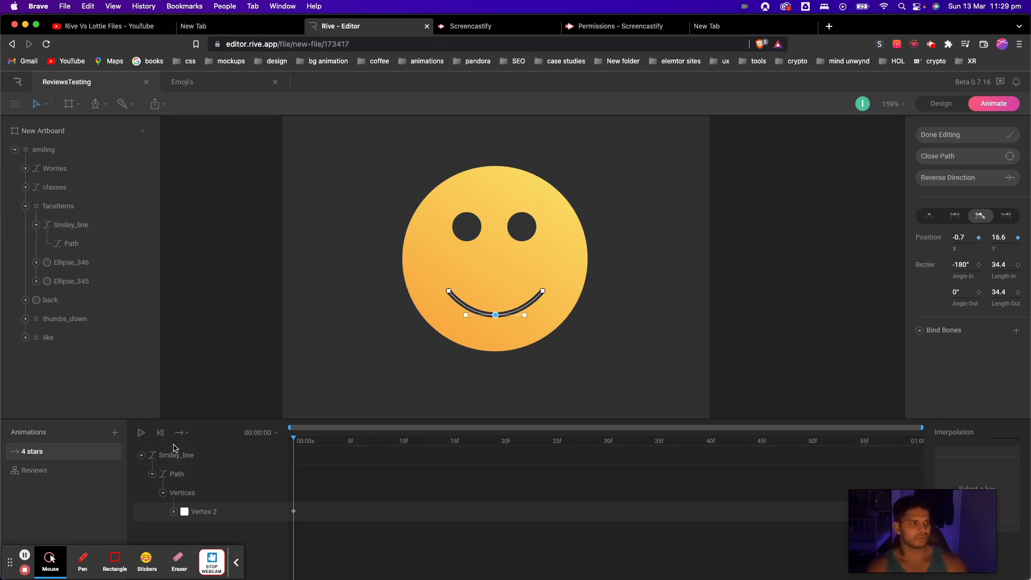
Add a timeline animation named 3 stars and flatten the mouth at frame 0 by raising its middle vertex to about Y -9.6.
left_click(114, 433)
left_click(135, 465)
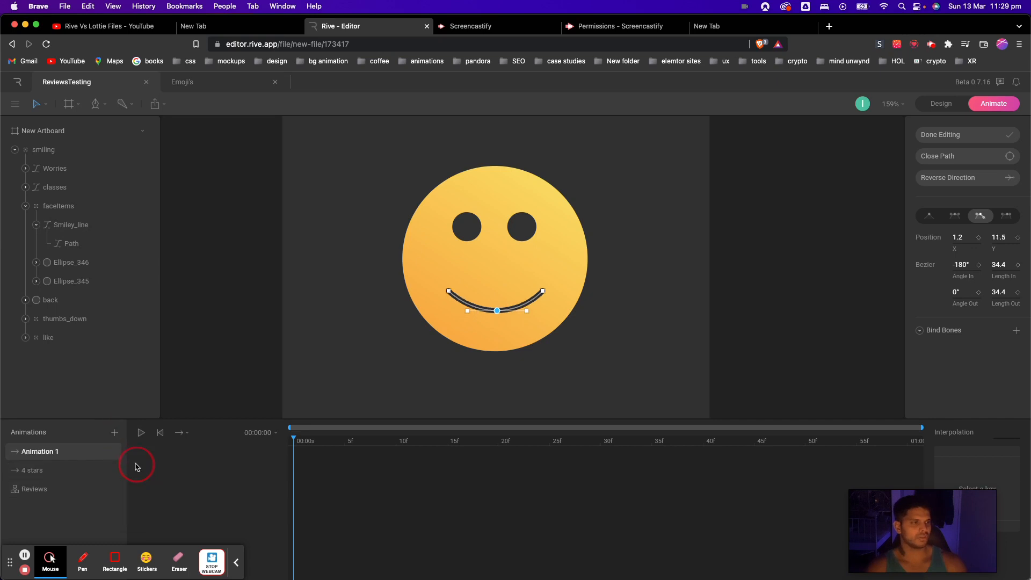
double_click(40, 452)
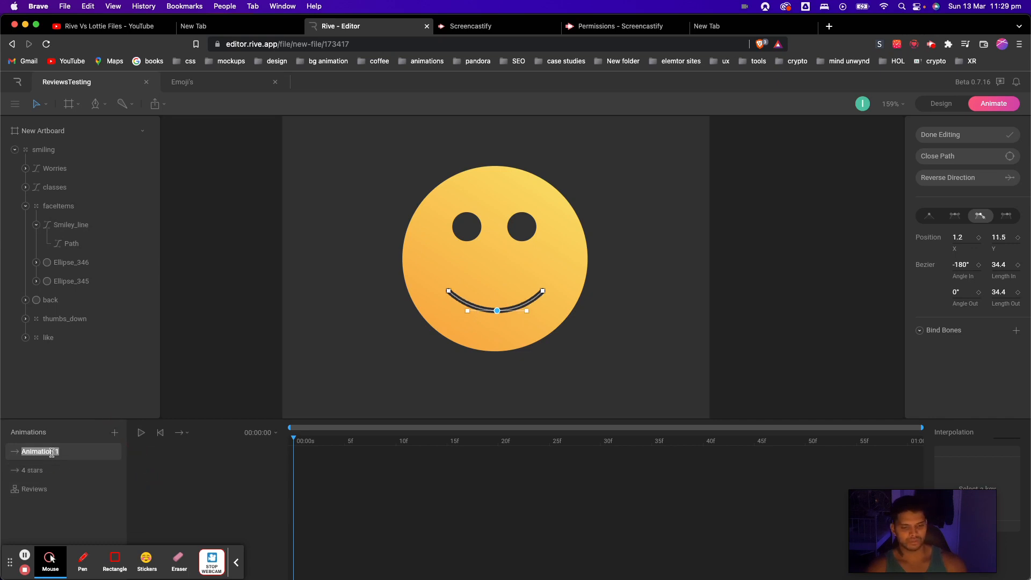
type("3 stars")
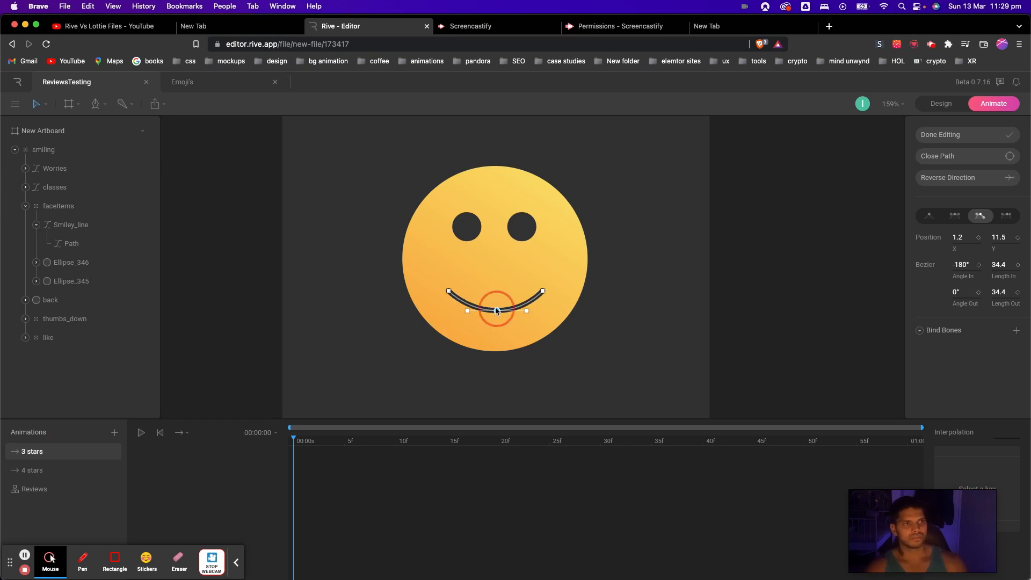
left_click_drag(496, 310, 497, 293)
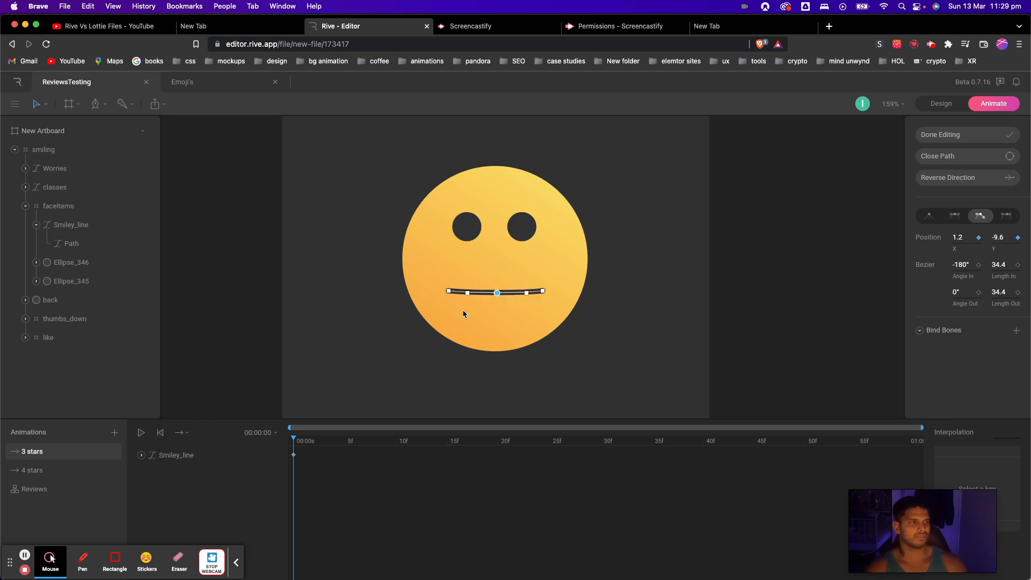
Add a timeline animation named 2 stars and turn the mouth into a frown by raising its middle vertex to about Y -34.8.
left_click(114, 432)
left_click(142, 469)
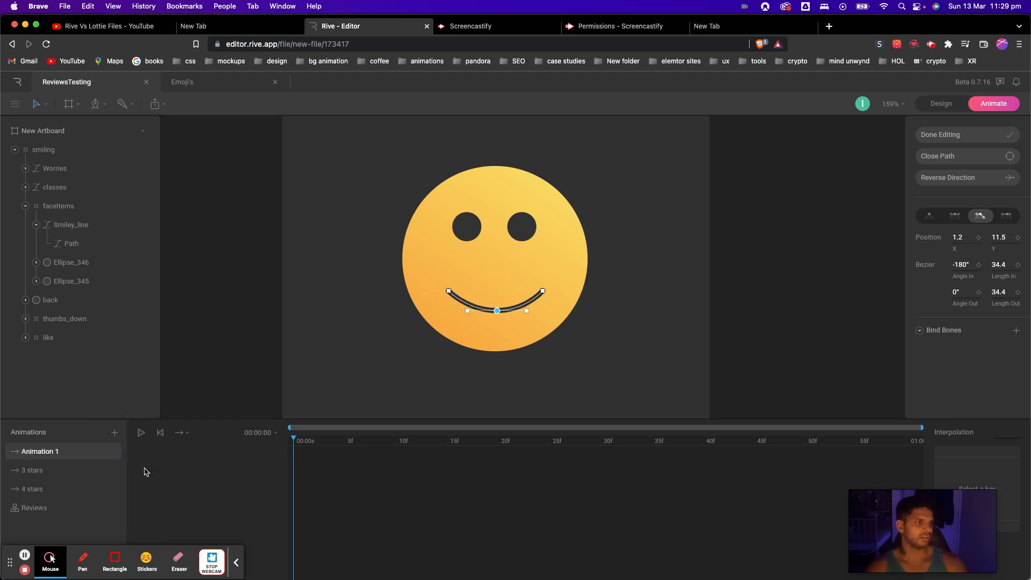
double_click(41, 454)
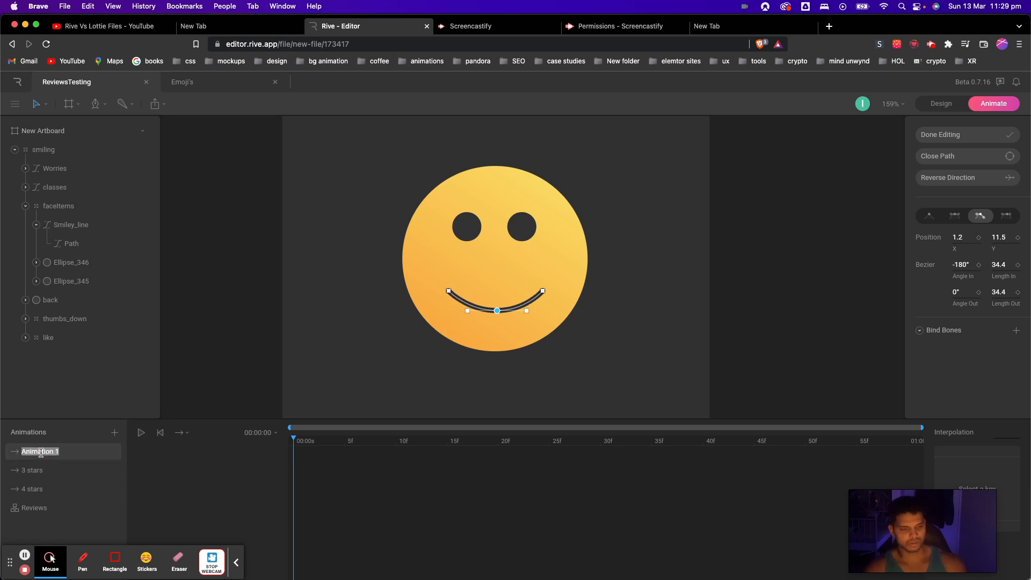
type("2")
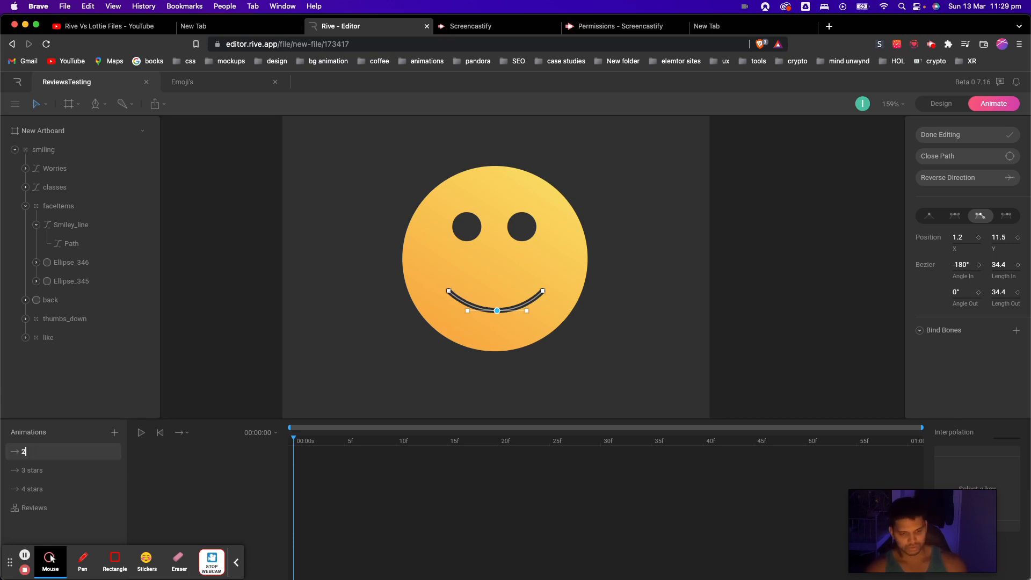
type(" stars")
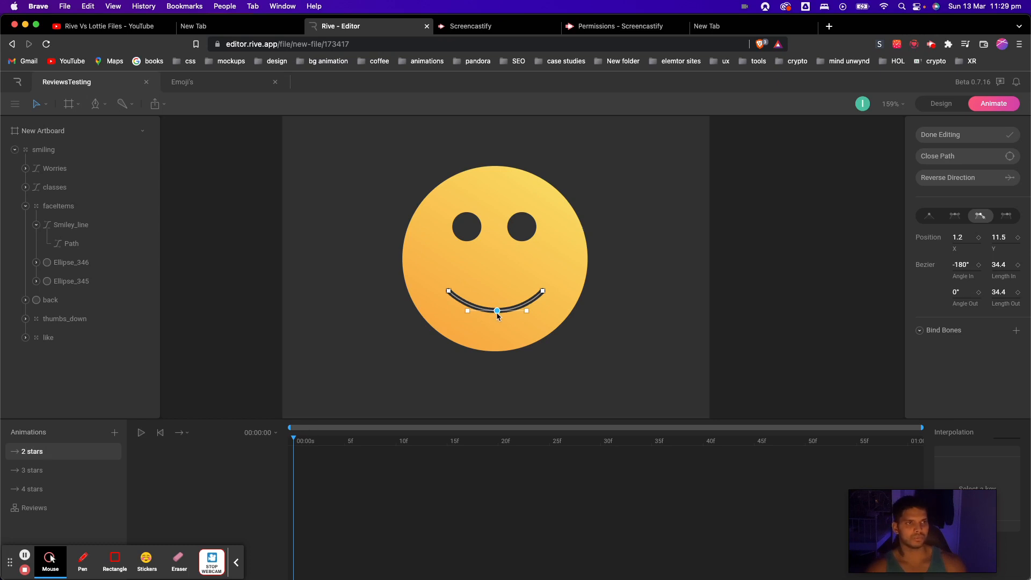
left_click_drag(497, 311, 499, 272)
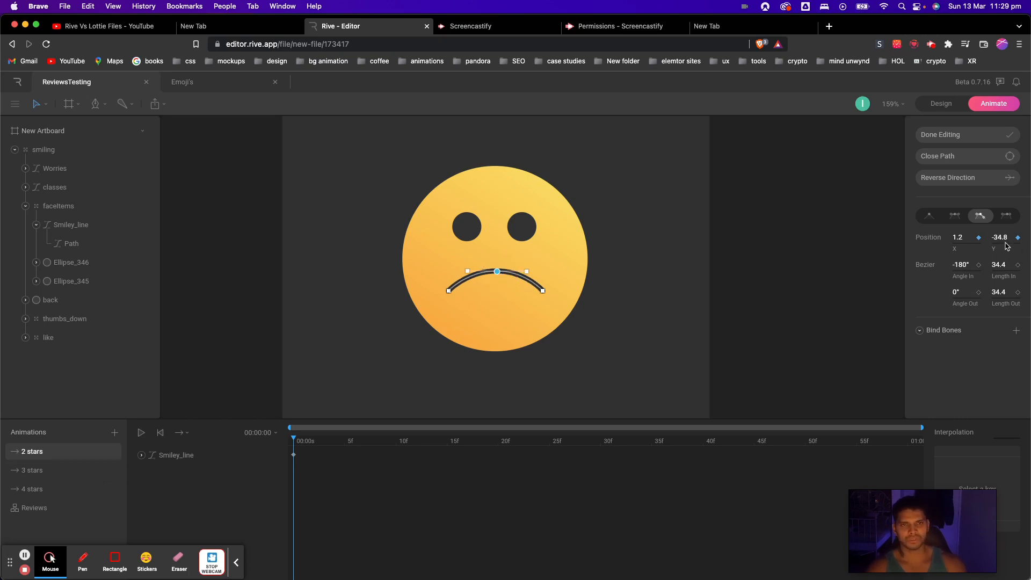
Add a timeline animation named 1 stars and turn the mouth into a frown by raising its middle vertex to about Y -30.
left_click(114, 435)
left_click(134, 465)
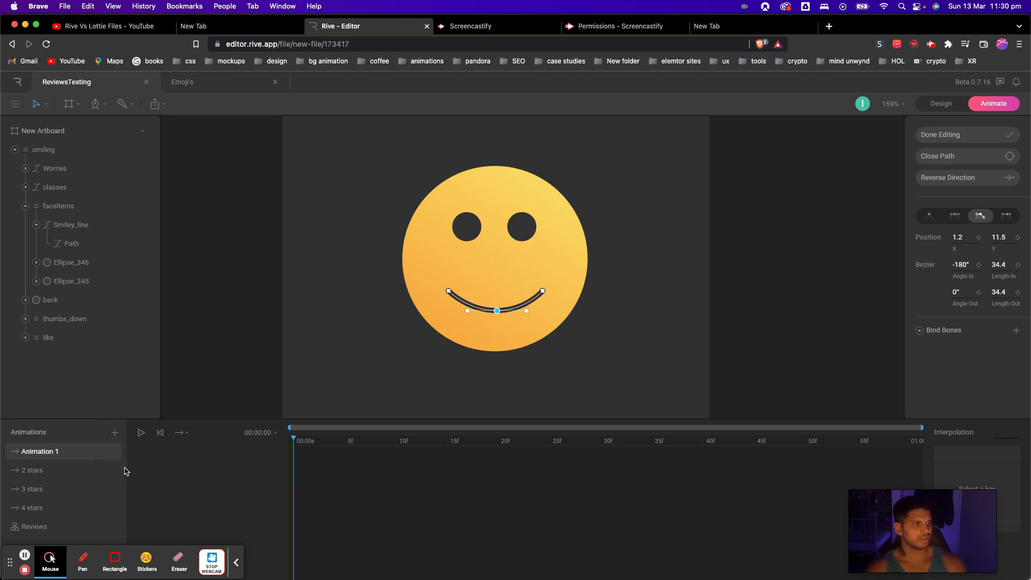
double_click(55, 453)
type("1 stars")
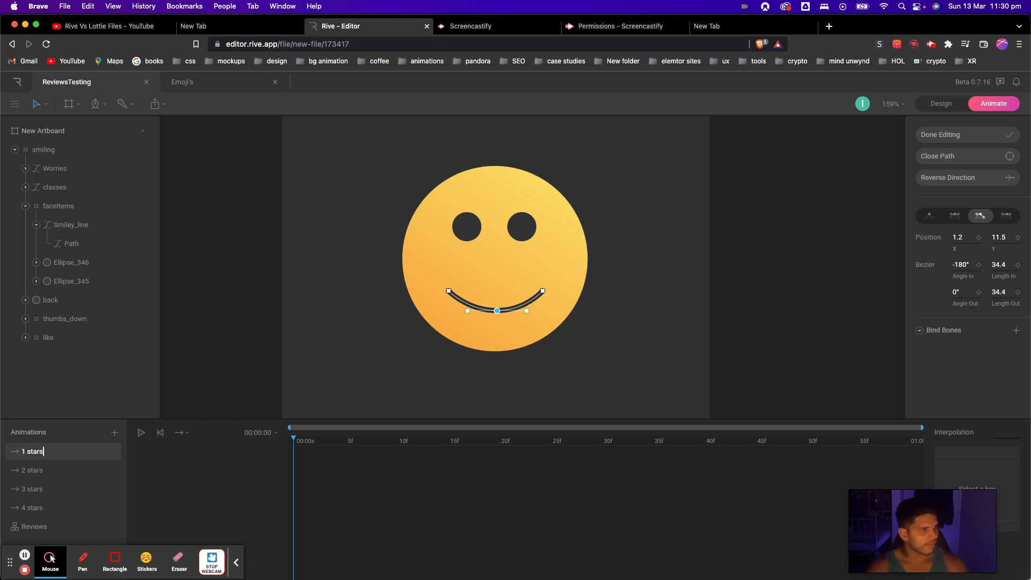
left_click(499, 313)
left_click_drag(499, 314, 500, 275)
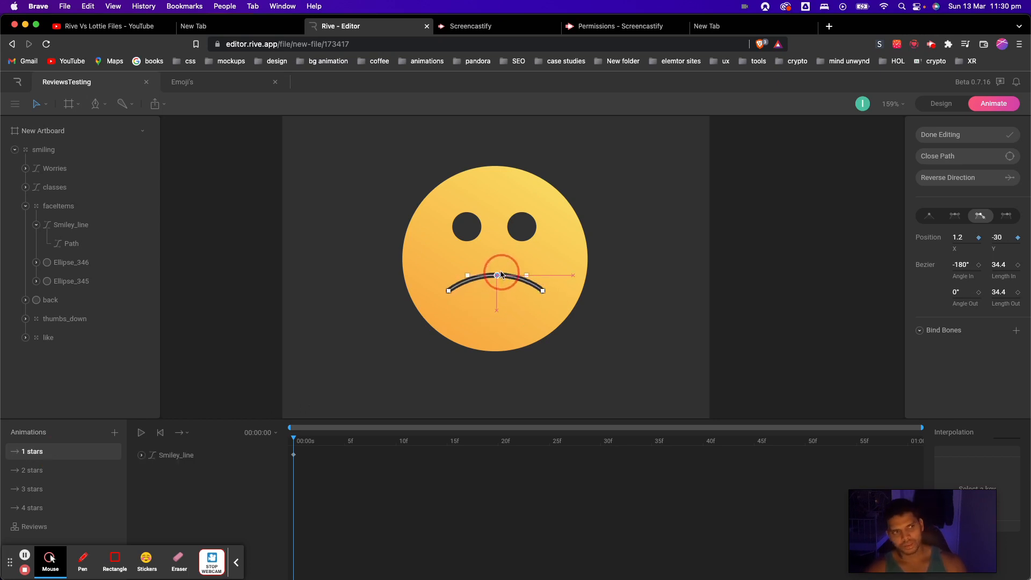
Switch to Adobe XD and examine the angry face on the Reviews – 5 artboard as reference, returning to Rive.
key("ctrl+Up")
left_click(710, 188)
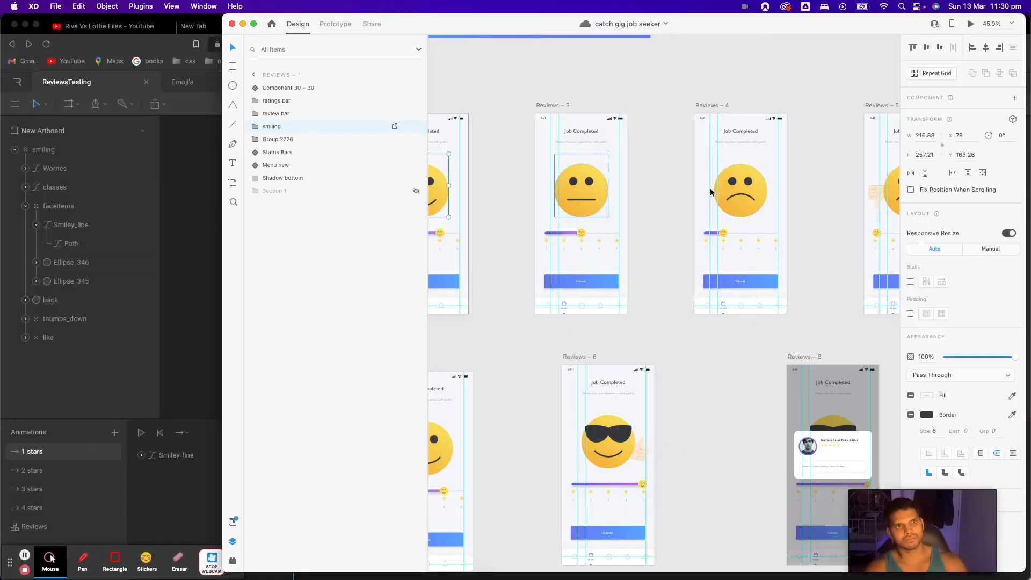
scroll(704, 190, "right", 5)
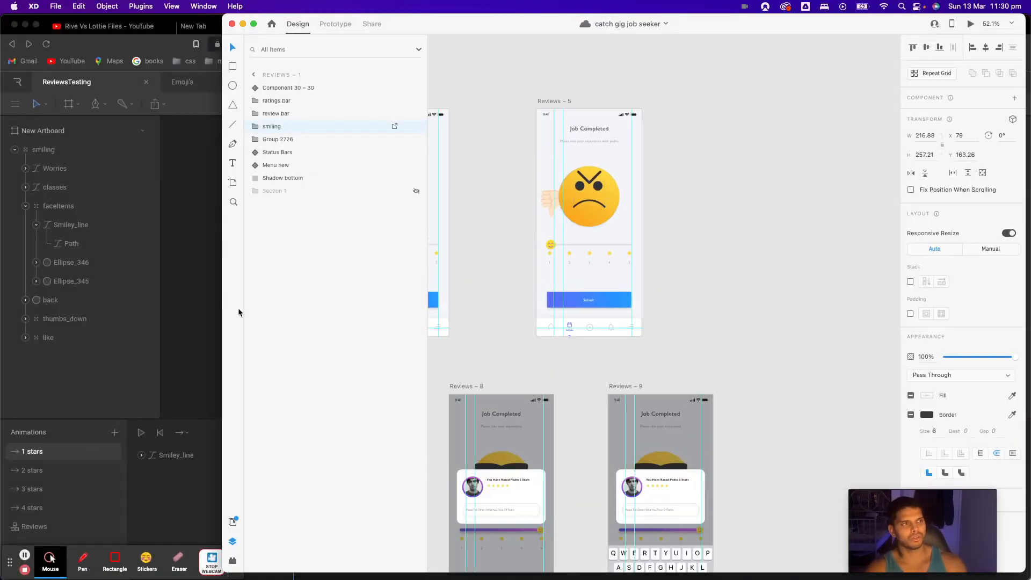
left_click(179, 256)
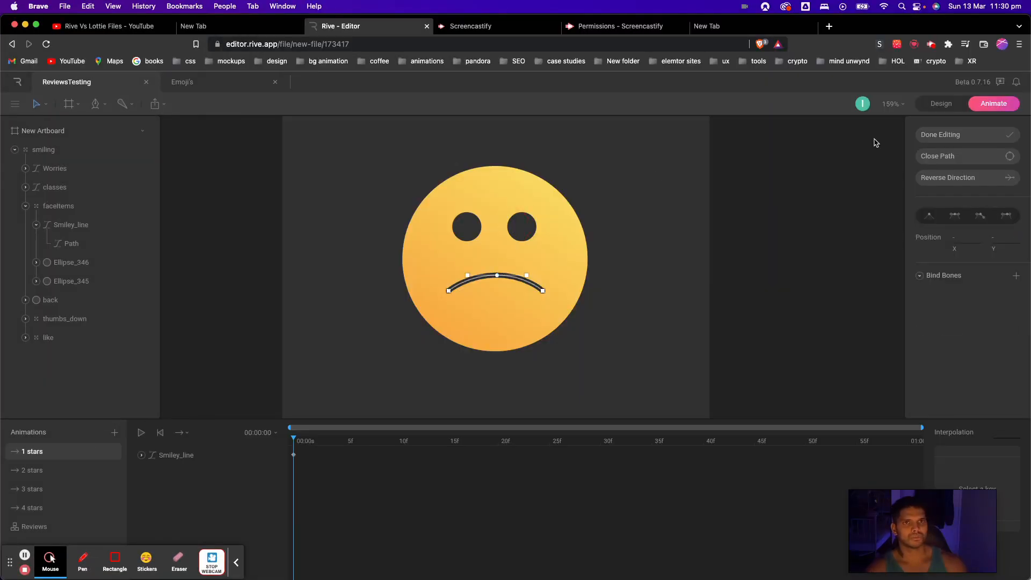
Finish editing the mouth path, lower the Worries brows to about Y -76.7 in 1 stars and set their fill opacity to 100%.
left_click(967, 135)
left_click(524, 239)
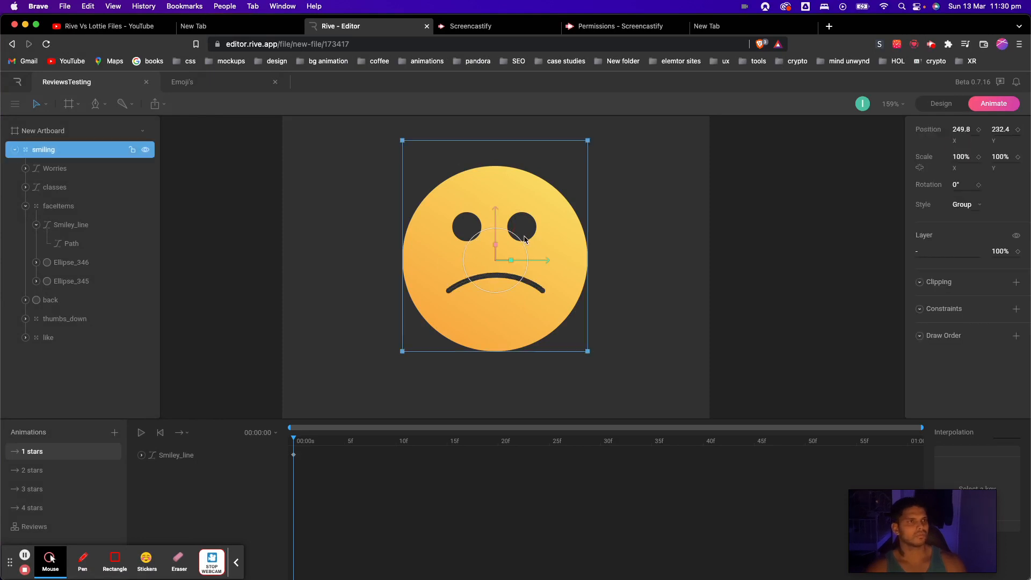
left_click(63, 170)
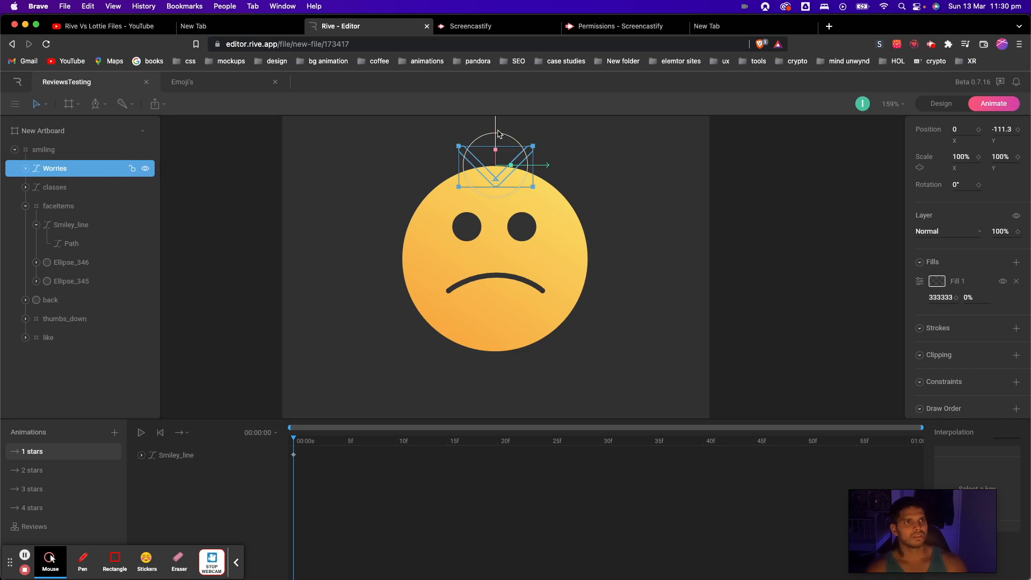
left_click_drag(499, 137, 499, 166)
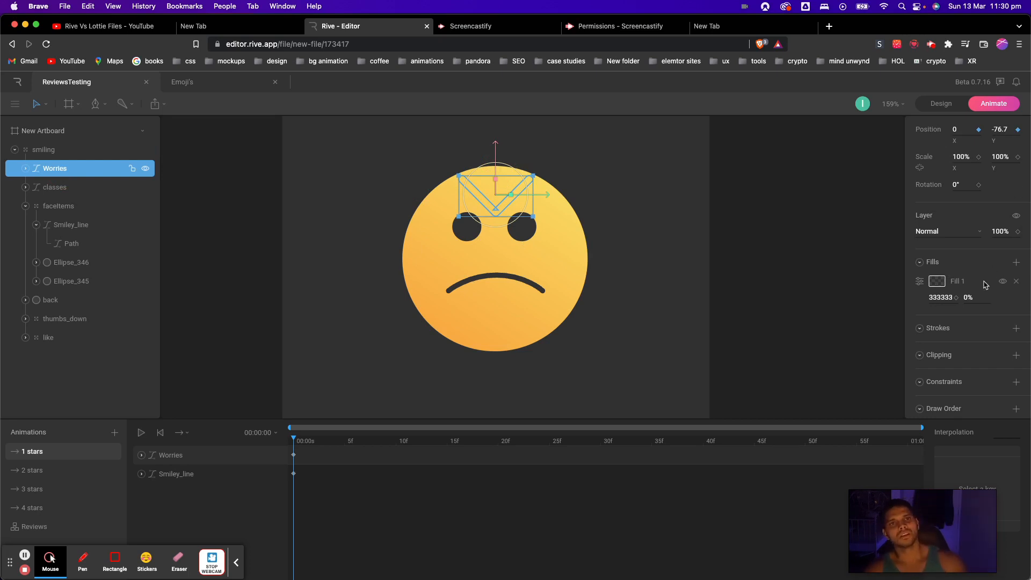
left_click(973, 298)
type("100")
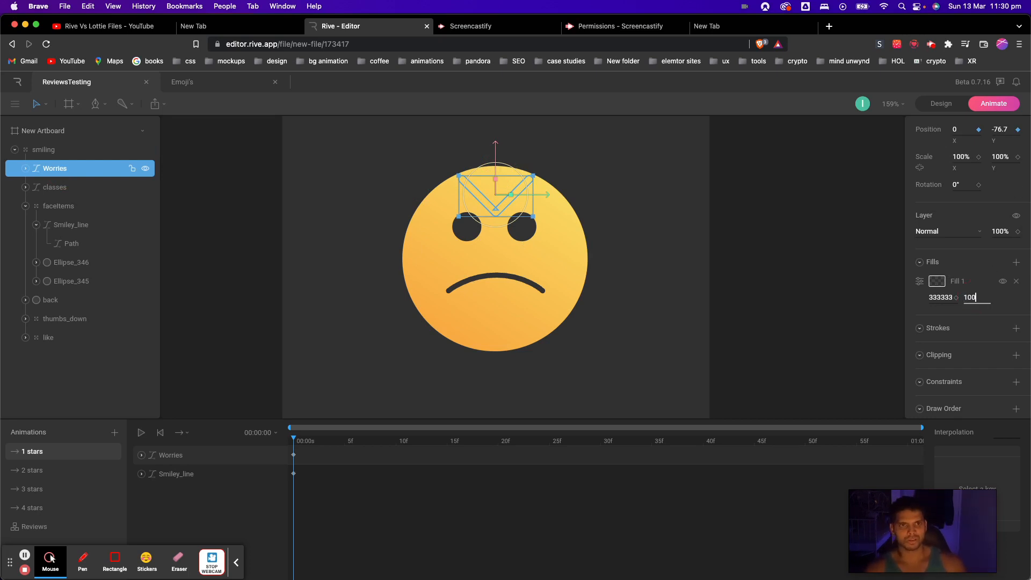
key("Return")
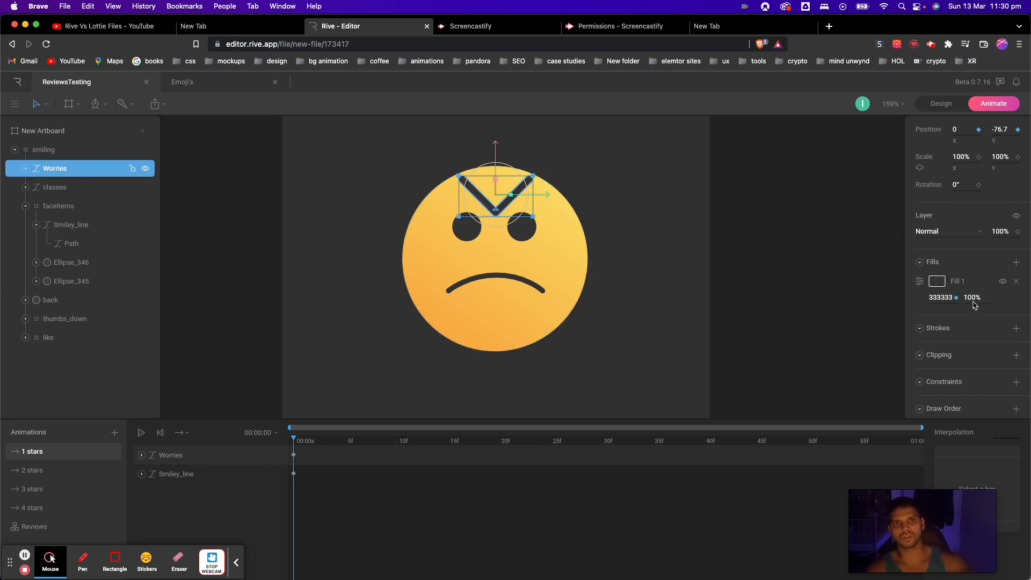
left_click(1006, 232)
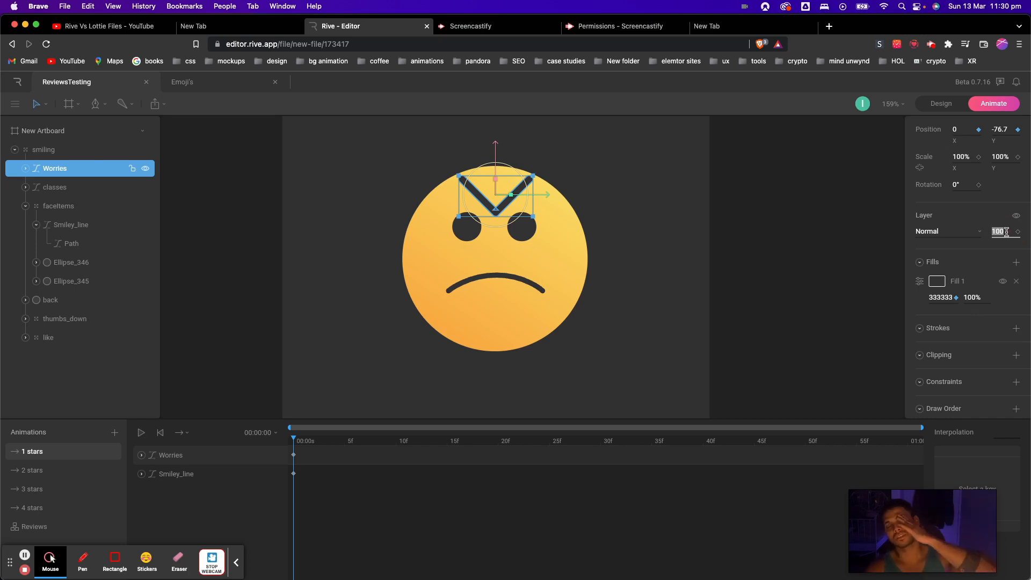
left_click(957, 231)
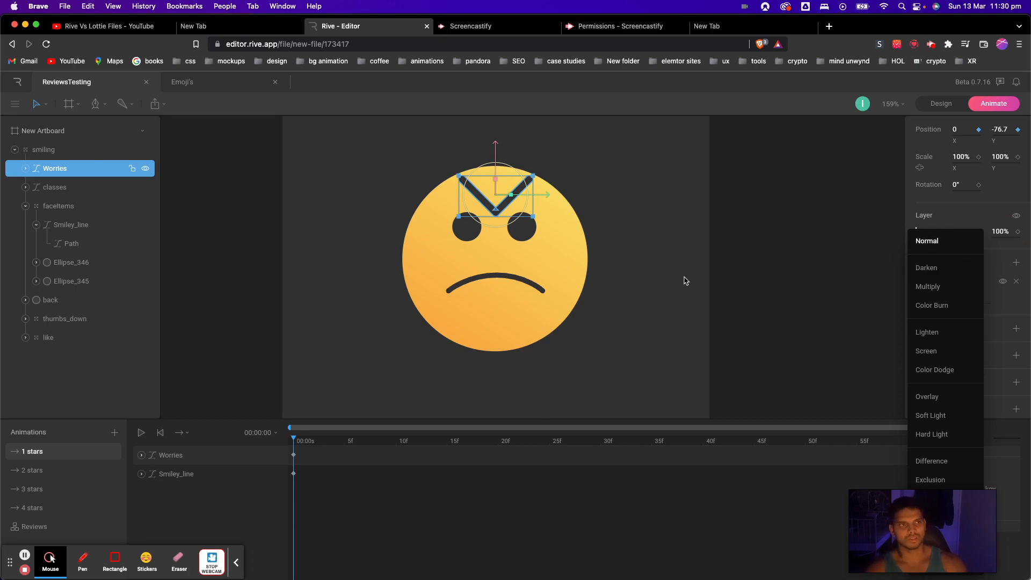
left_click(346, 490)
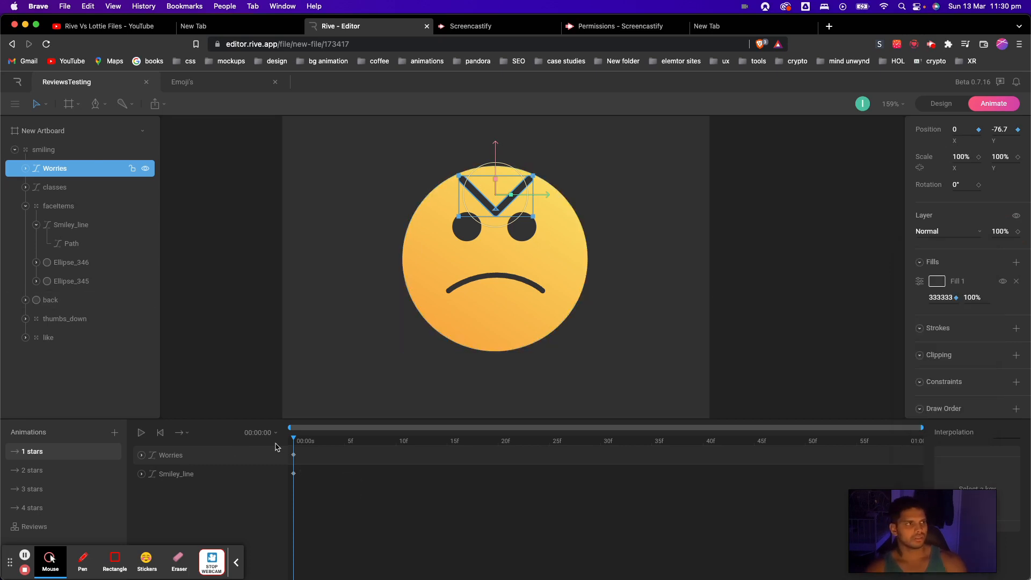
Move the thumbs_down group out from behind the face to about X -131, Y 30.3 at frame 0 of 1 stars.
left_click(83, 327)
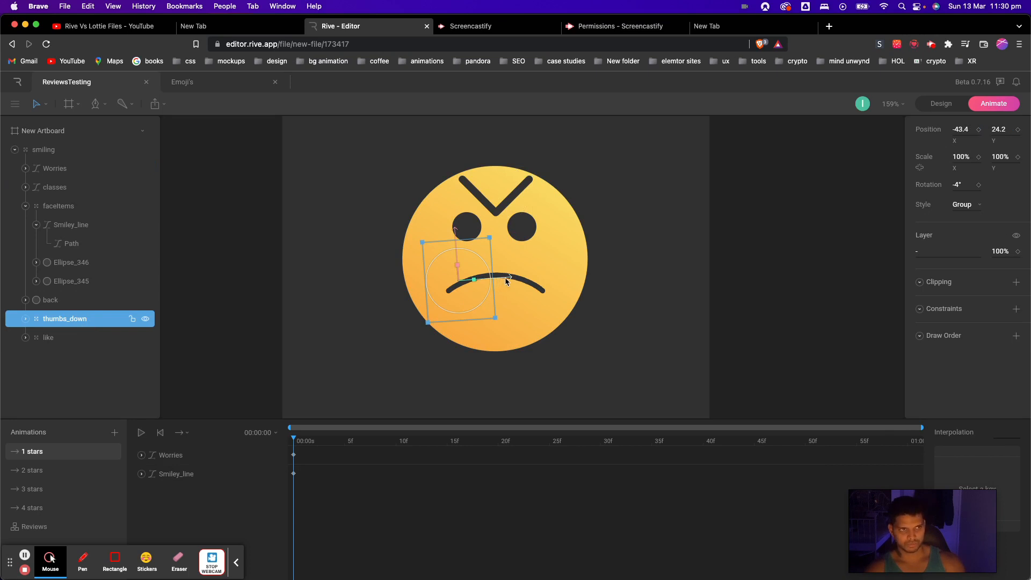
left_click_drag(504, 287, 430, 292)
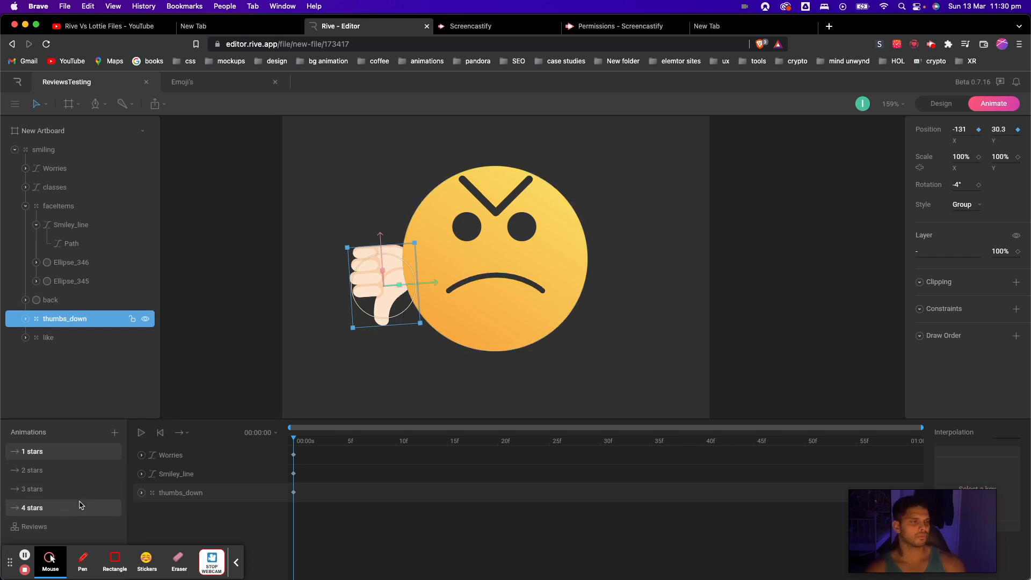
Add a timeline animation named 5 Stars.
left_click(115, 433)
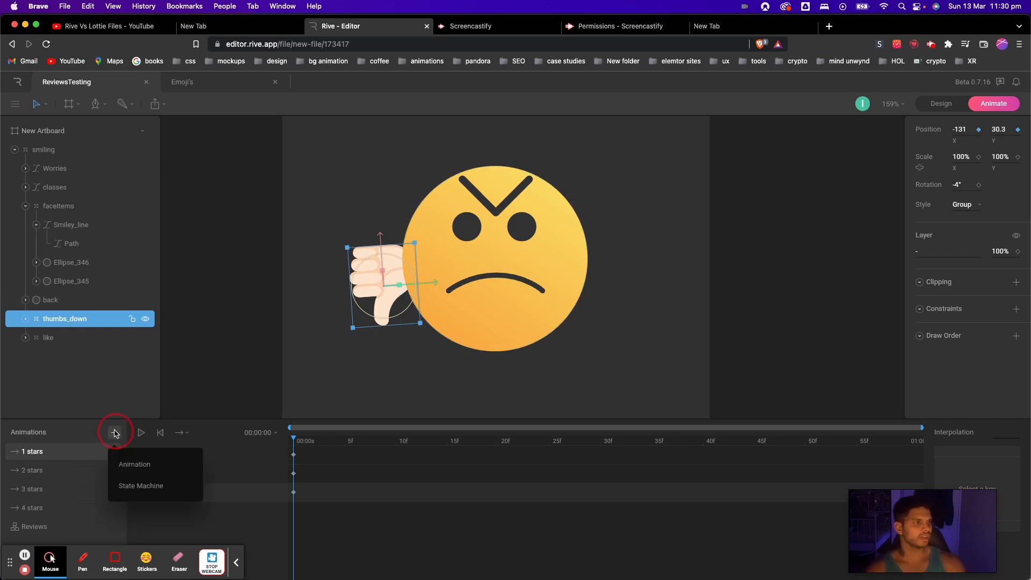
left_click(142, 471)
left_click(45, 455)
double_click(43, 452)
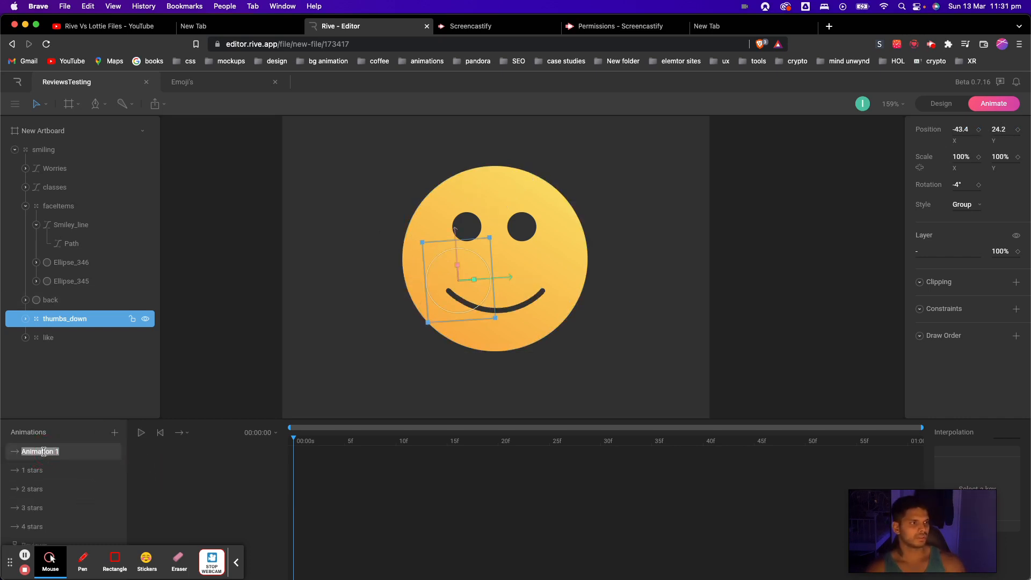
type("4")
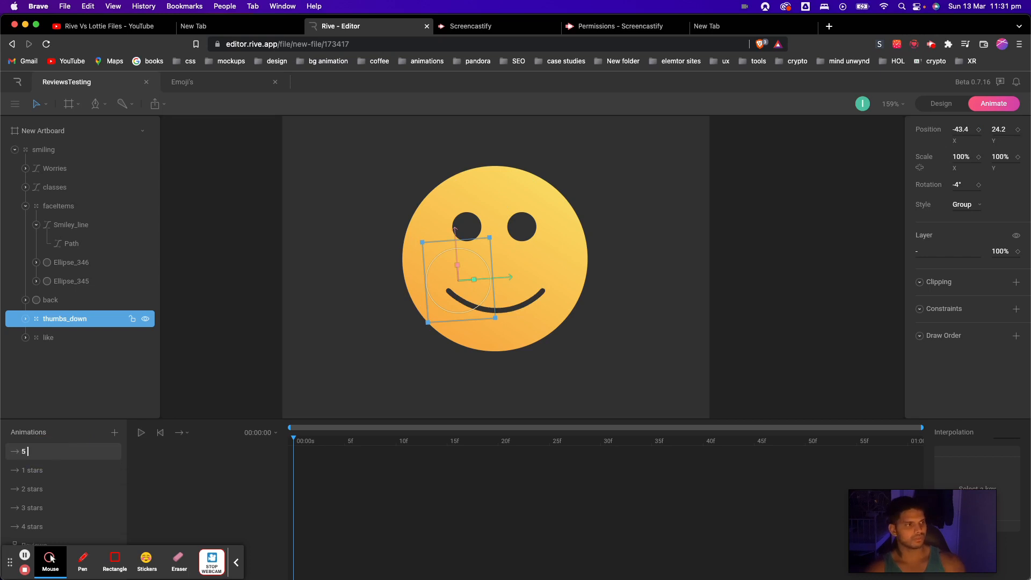
key("BackSpace")
key("BackSpace")
key("BackSpace")
key("BackSpace")
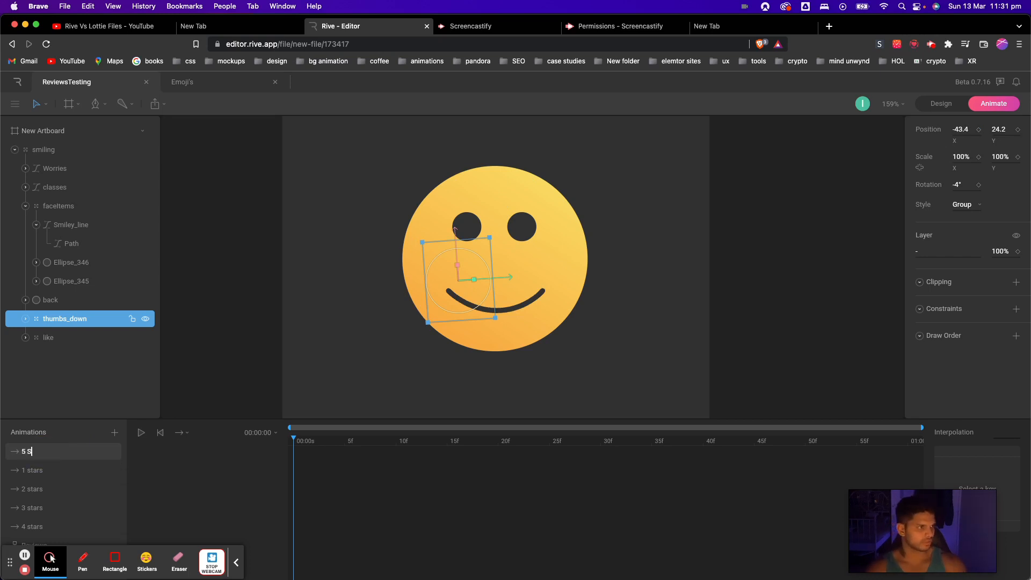
type("stras")
key("Return")
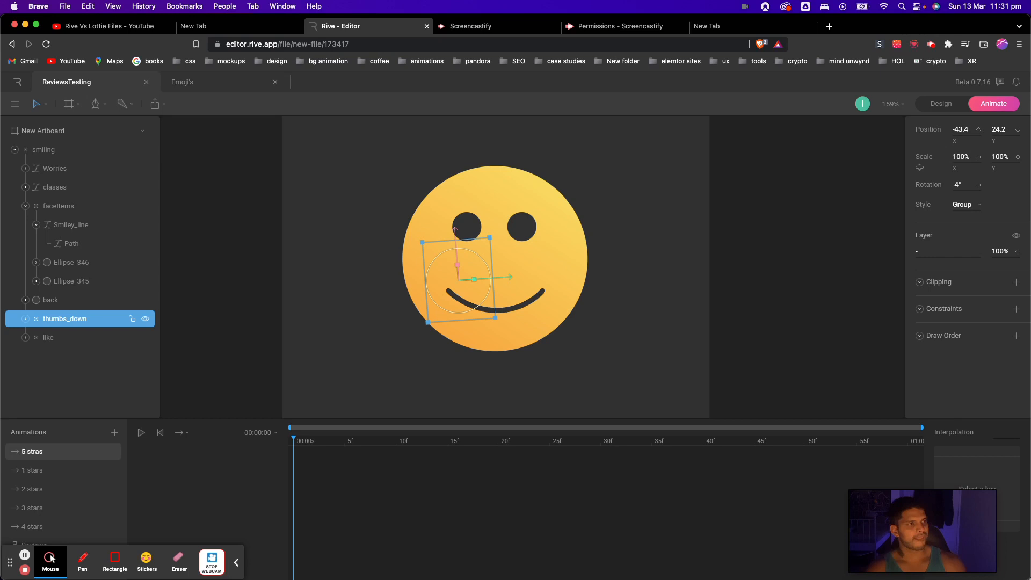
double_click(44, 455)
type("5 S")
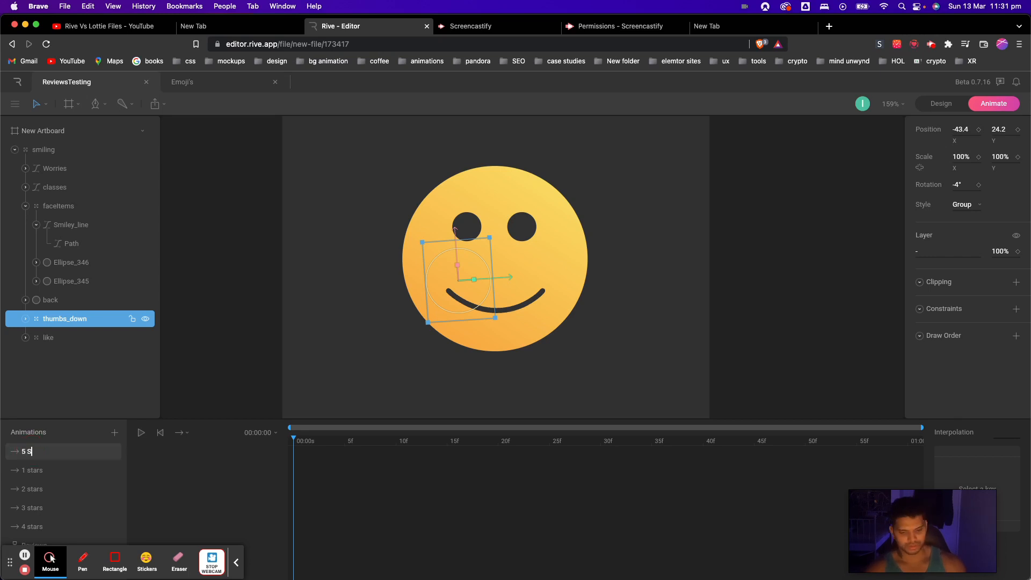
type("tars")
key("Return")
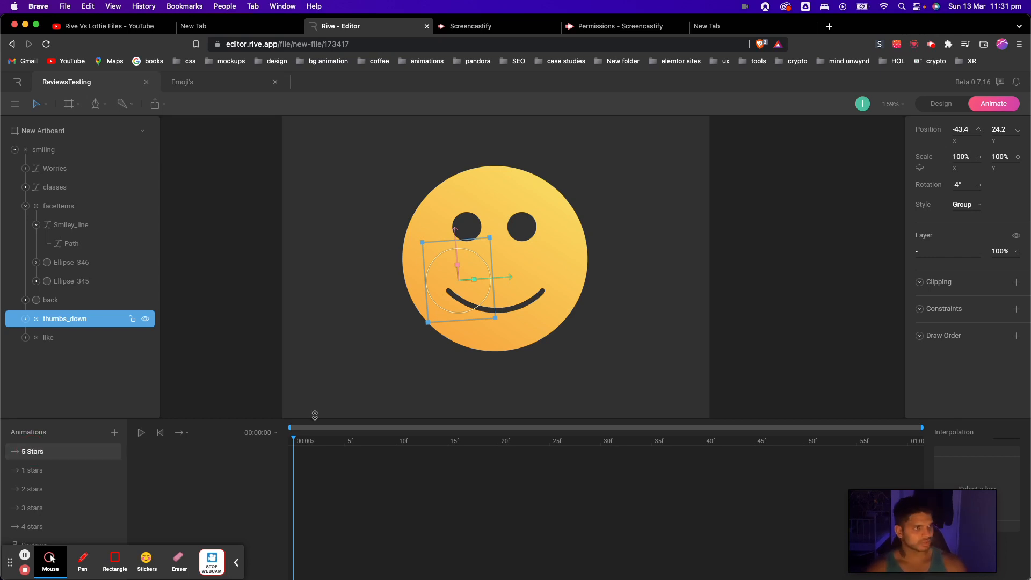
Move the like group out from behind the face to about X 126.3, Y 24 at frame 0 of 5 Stars.
left_click(543, 304)
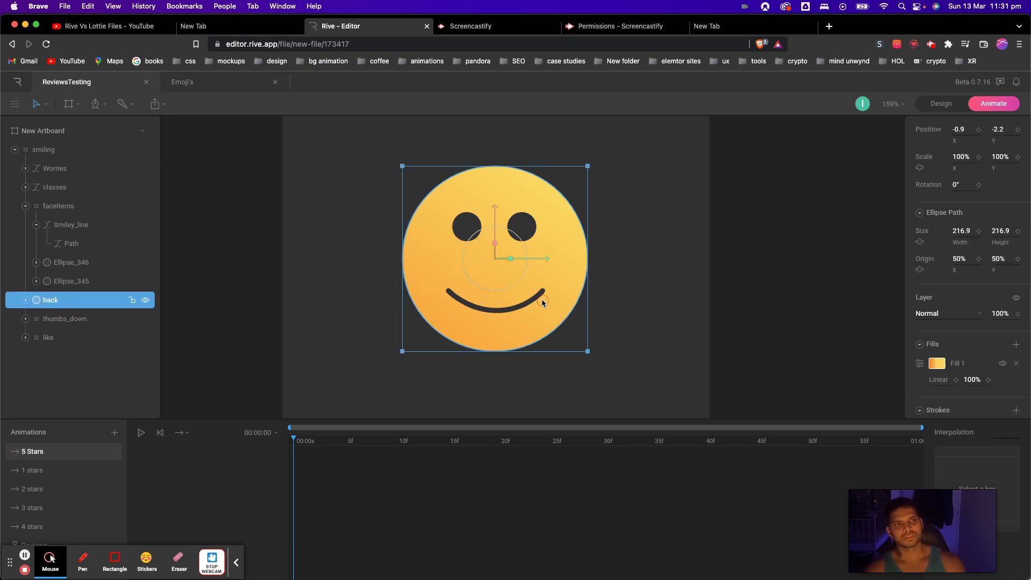
left_click(47, 338)
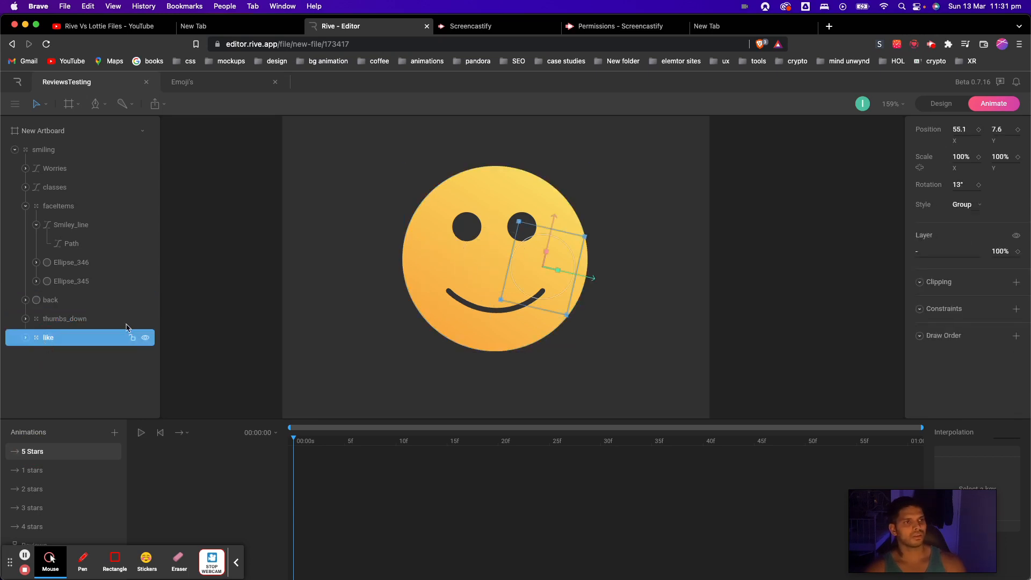
left_click_drag(561, 272, 657, 288)
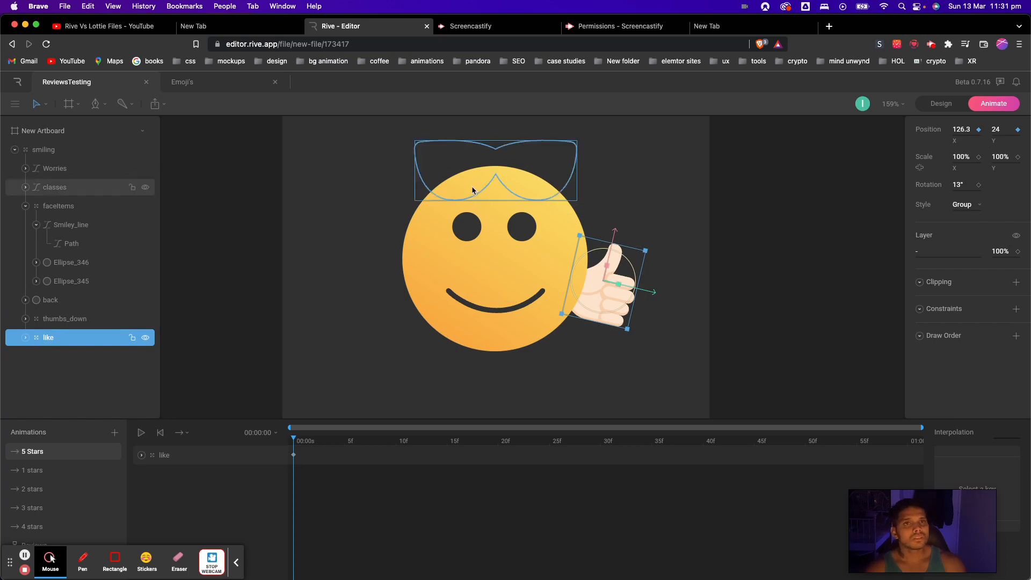
Lower the classes sunglasses over the eyes to about Y -42.2 in 5 Stars and set their layer opacity to 100%.
left_click(521, 167)
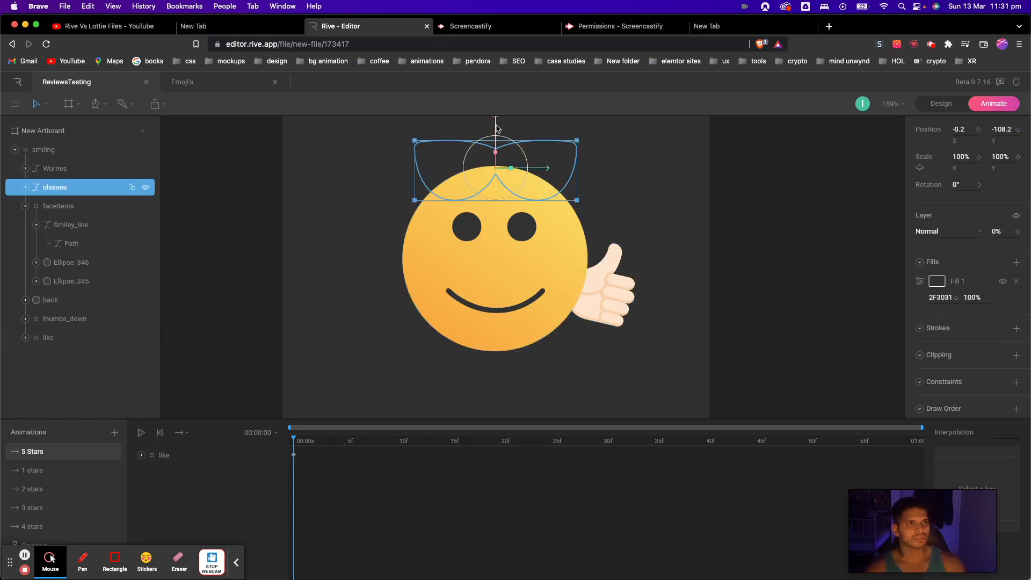
left_click_drag(494, 131, 494, 187)
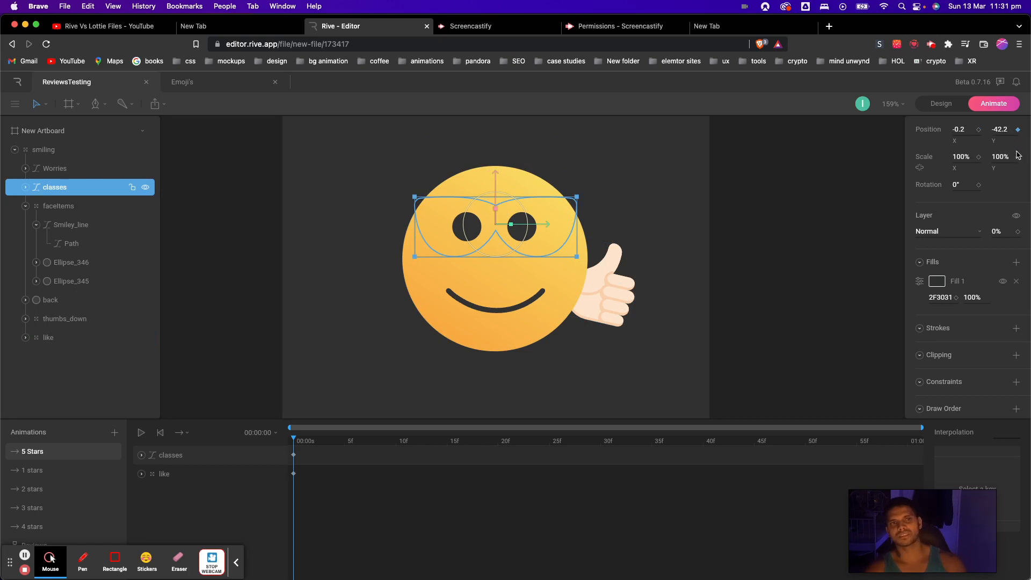
left_click(998, 232)
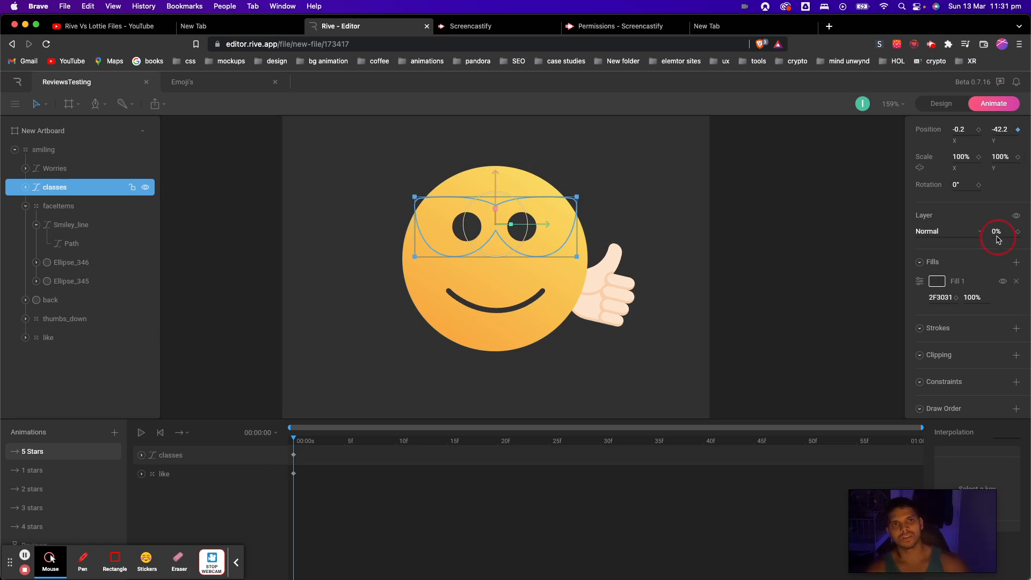
type("1")
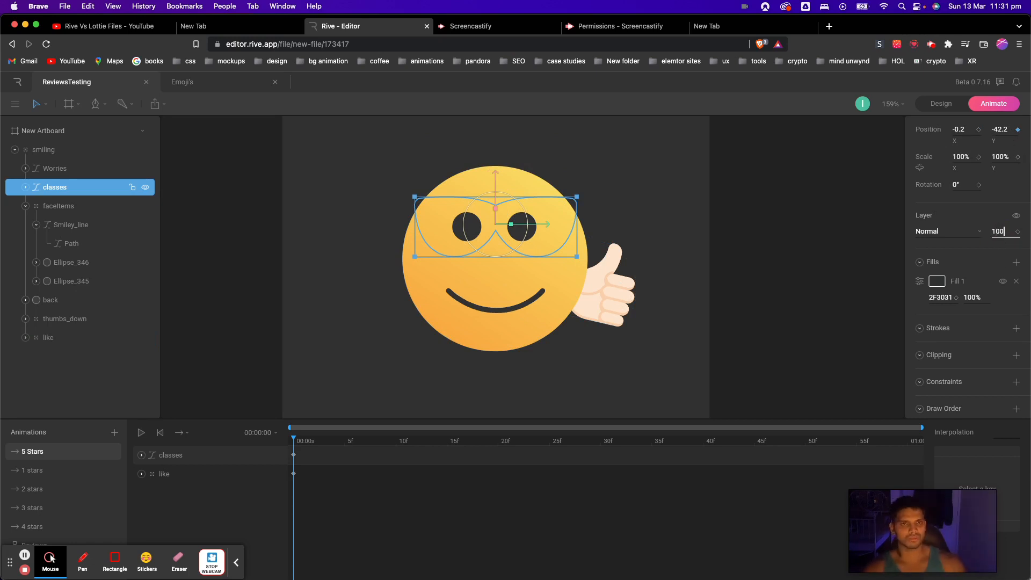
type("00")
key("Return")
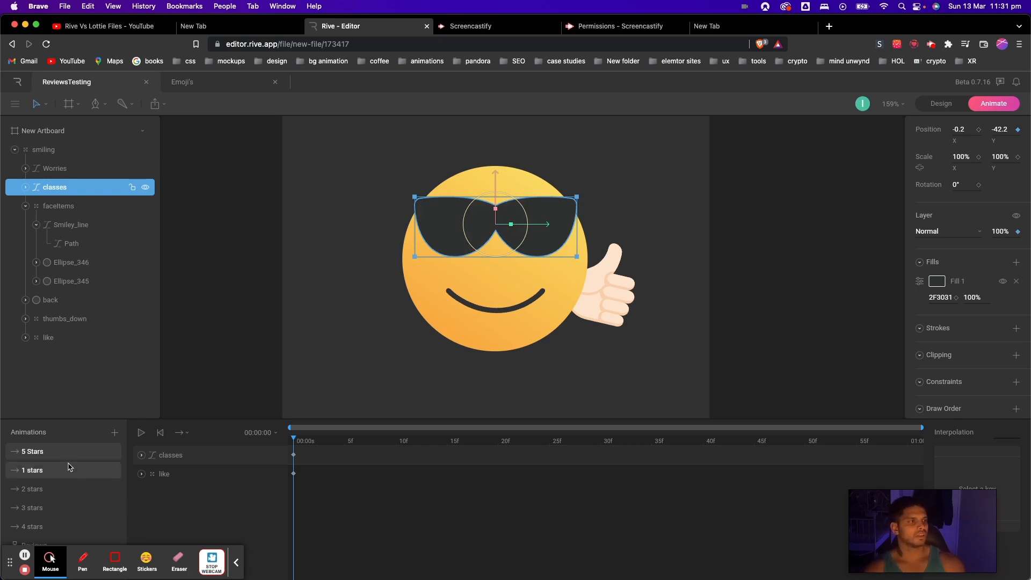
Reorder the animations so 5 Stars follows 4 stars, and review the expressions of 1 stars through 4 stars.
left_click_drag(34, 453, 45, 537)
left_click(43, 452)
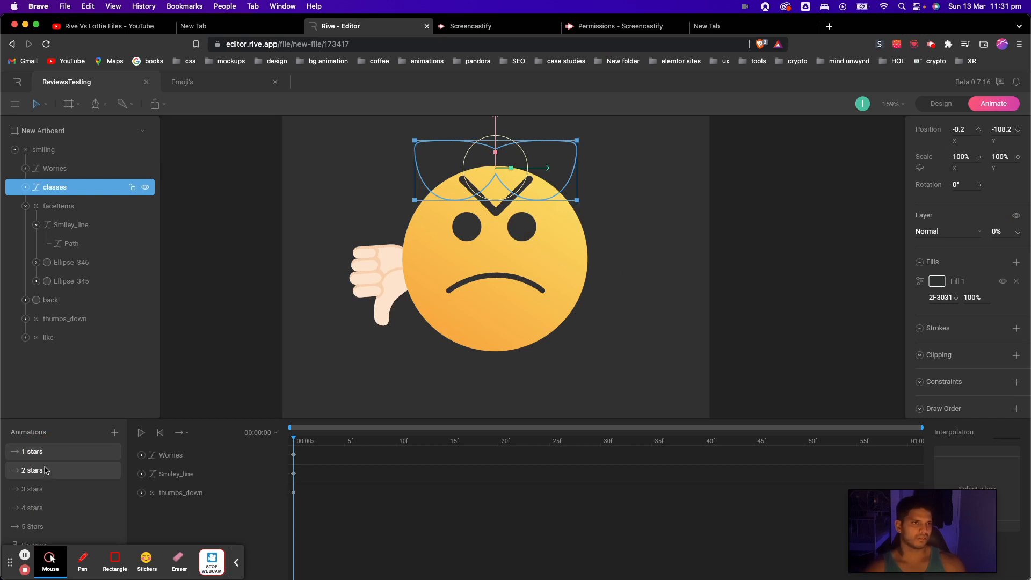
left_click(45, 470)
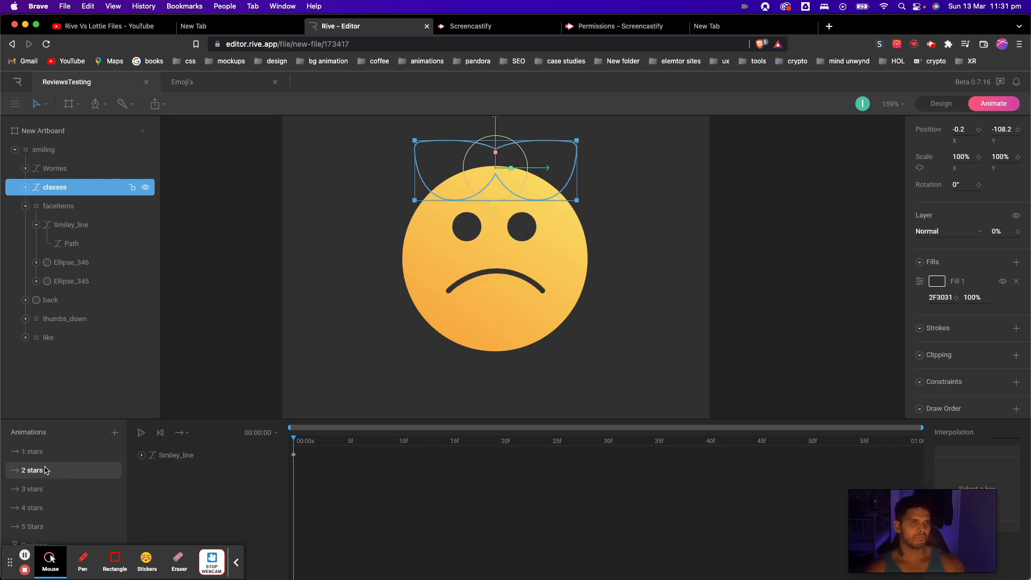
left_click(44, 489)
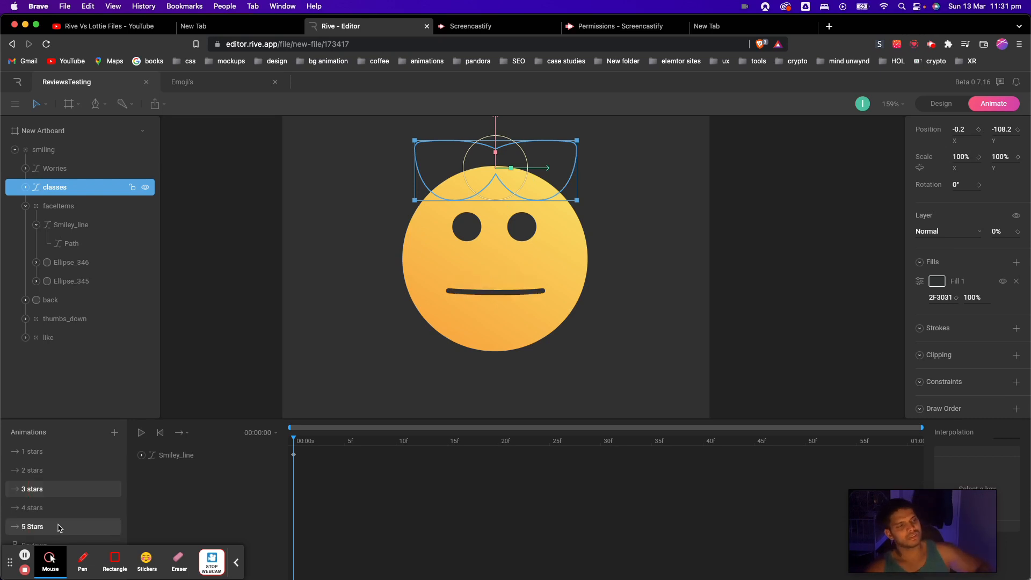
left_click(50, 510)
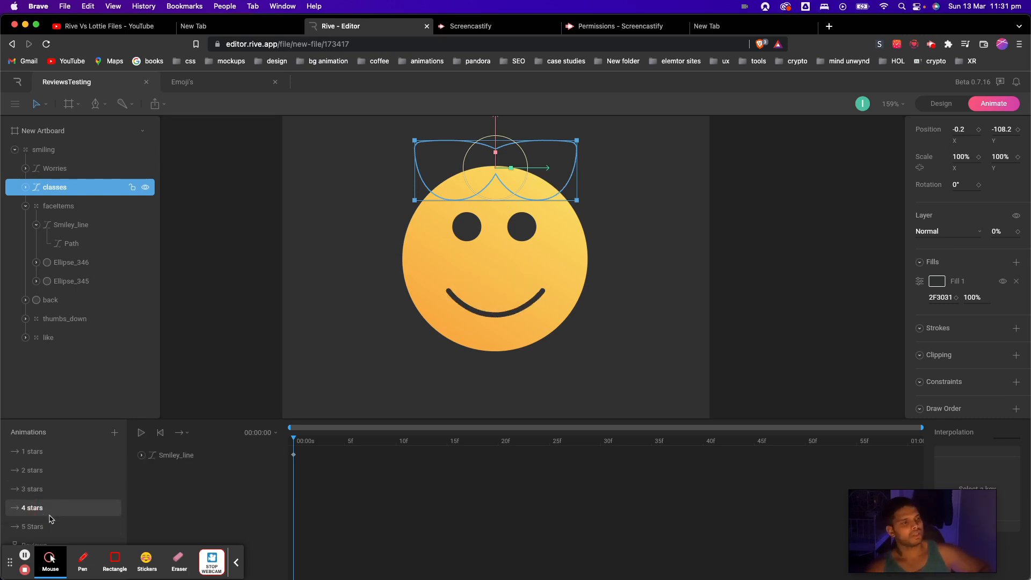
Review the 5 Stars animation by moving its playhead from the start to frame 3.
left_click(47, 527)
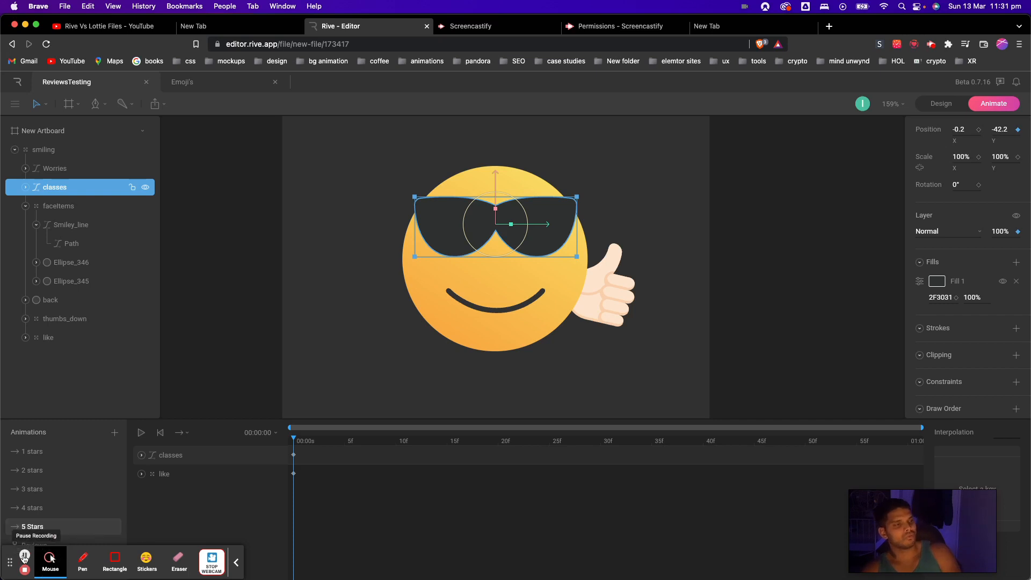
left_click_drag(12, 568, 817, 70)
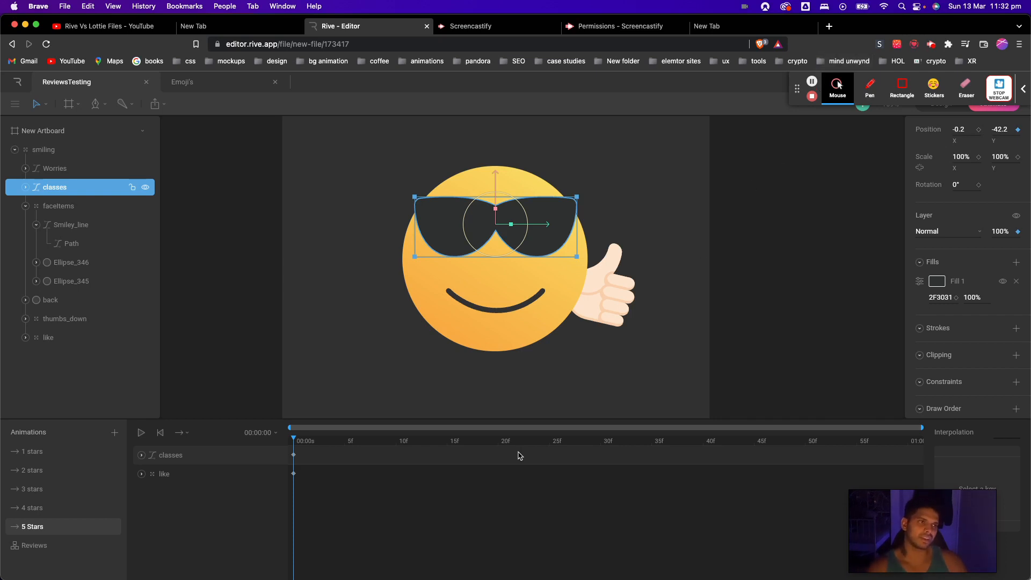
left_click_drag(299, 442, 322, 506)
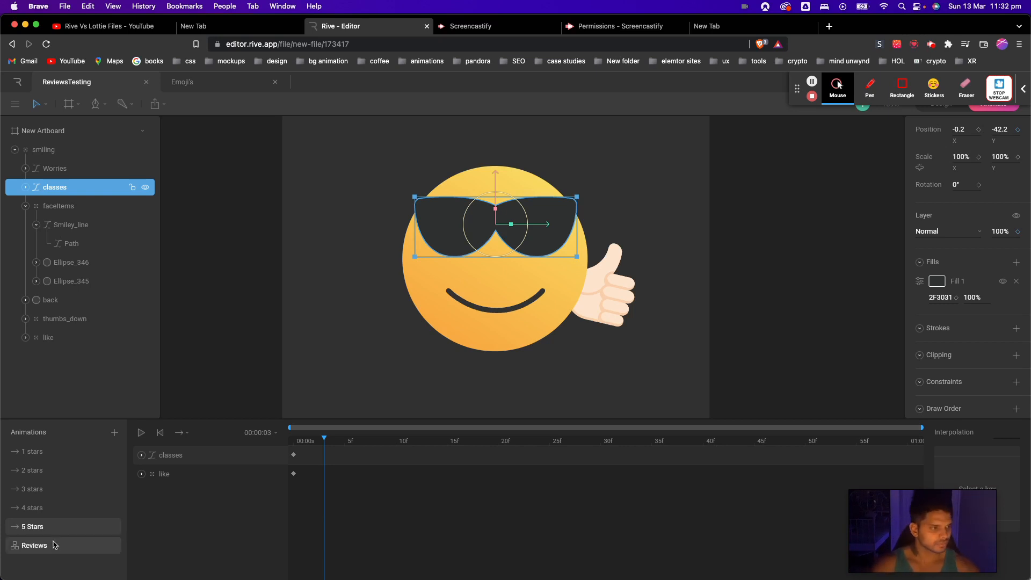
Delete the existing Reviews state machine and create a new state machine with the same name, Reviews.
left_click(114, 433)
right_click(53, 547)
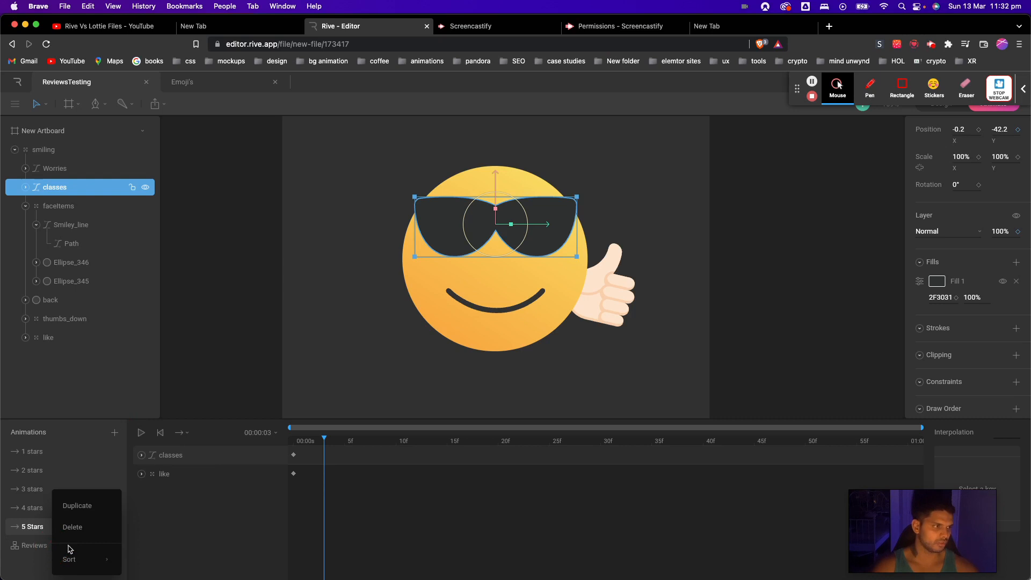
left_click(85, 530)
left_click(114, 432)
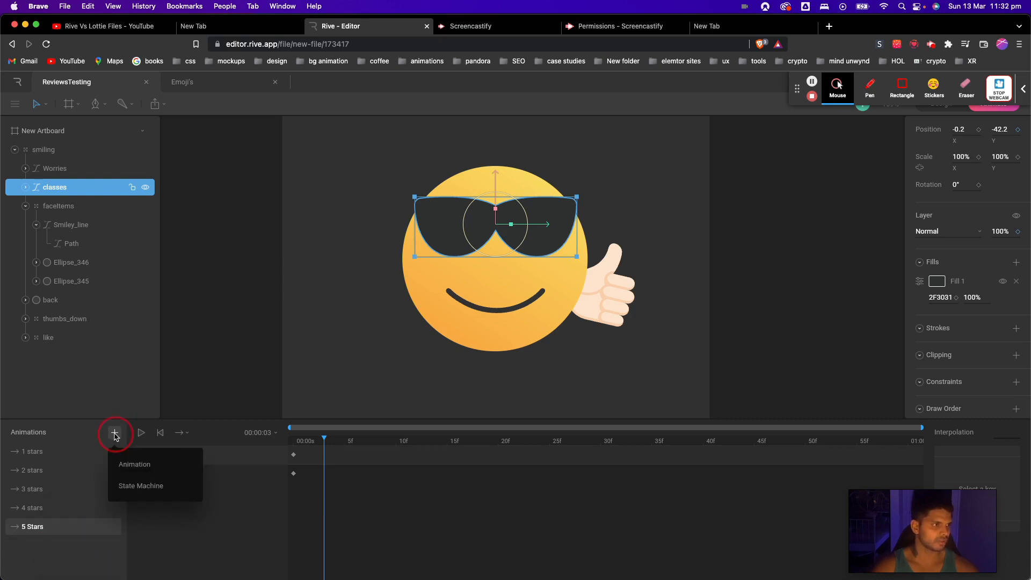
left_click(141, 485)
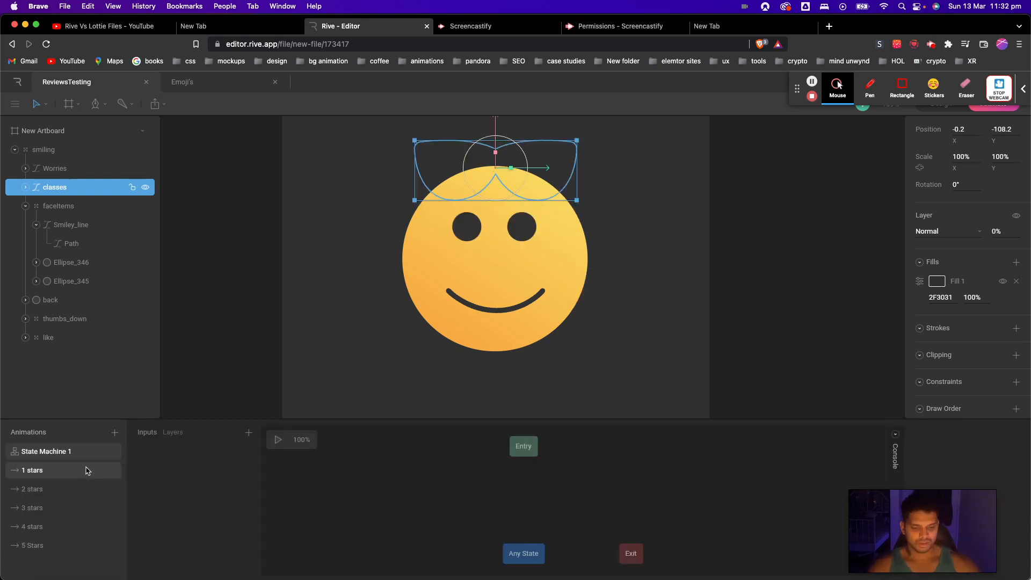
double_click(60, 450)
type("Reviews")
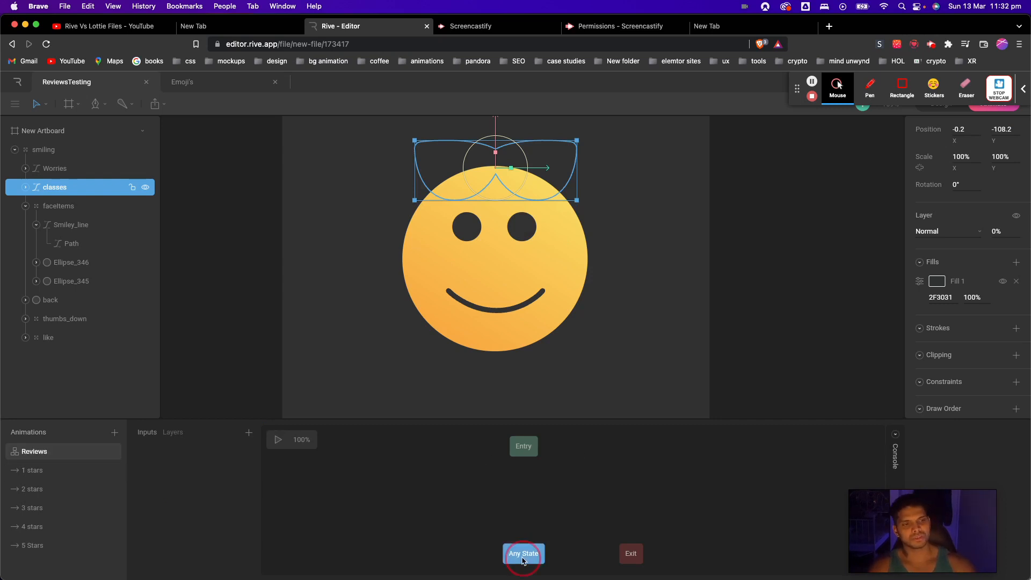
Move the Any State node of the Reviews graph up and to the left, to just below and left of Entry.
left_click_drag(532, 562, 423, 513)
scroll(423, 513, "down", 3)
scroll(423, 511, "right", 1)
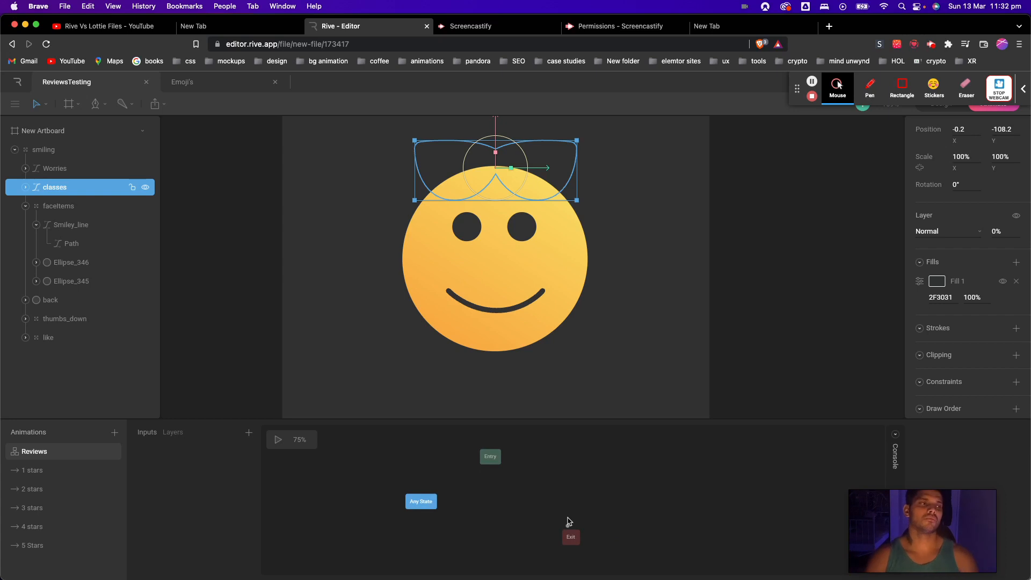
left_click(249, 434)
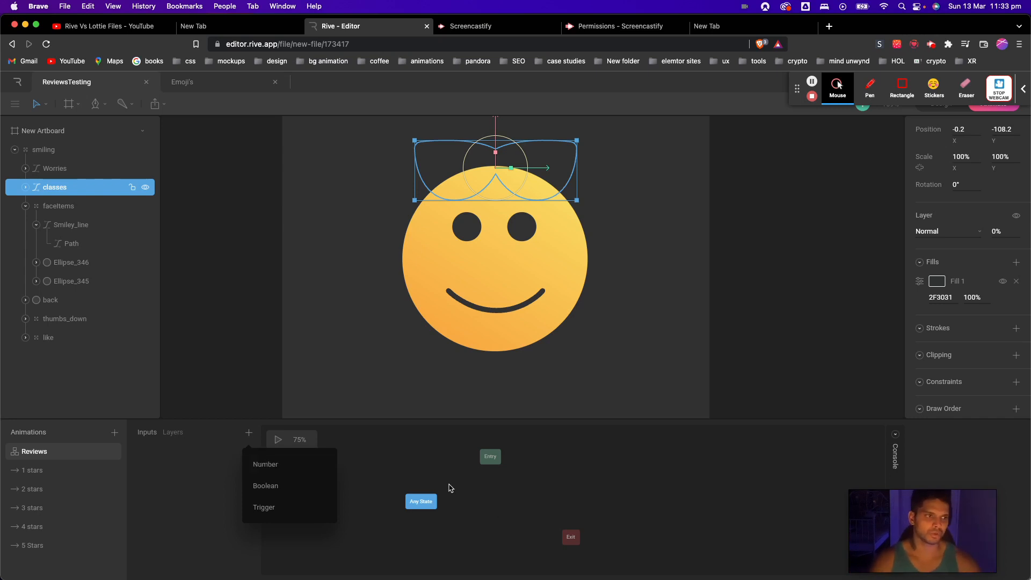
left_click(425, 470)
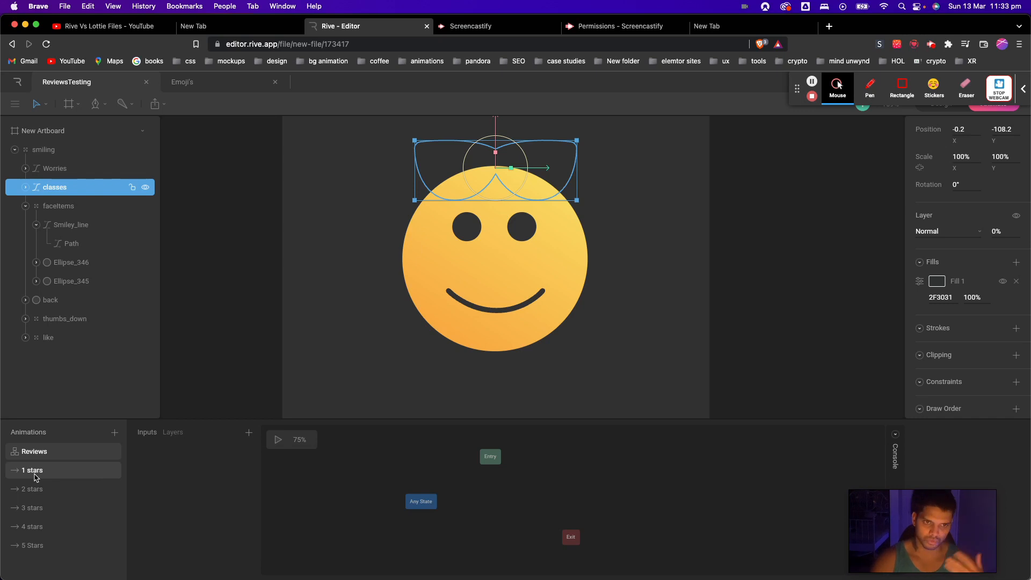
Add the animations 1 stars, 2 stars, 3 stars, 4 stars and 5 Stars as states, arranged in an arc right of Entry.
left_click_drag(35, 477, 570, 447)
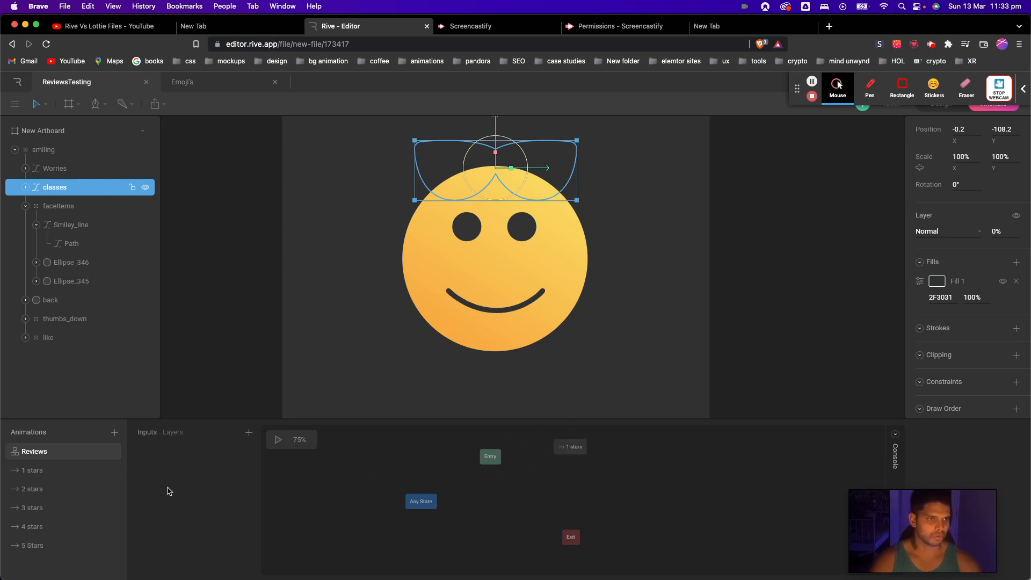
left_click_drag(65, 486, 613, 469)
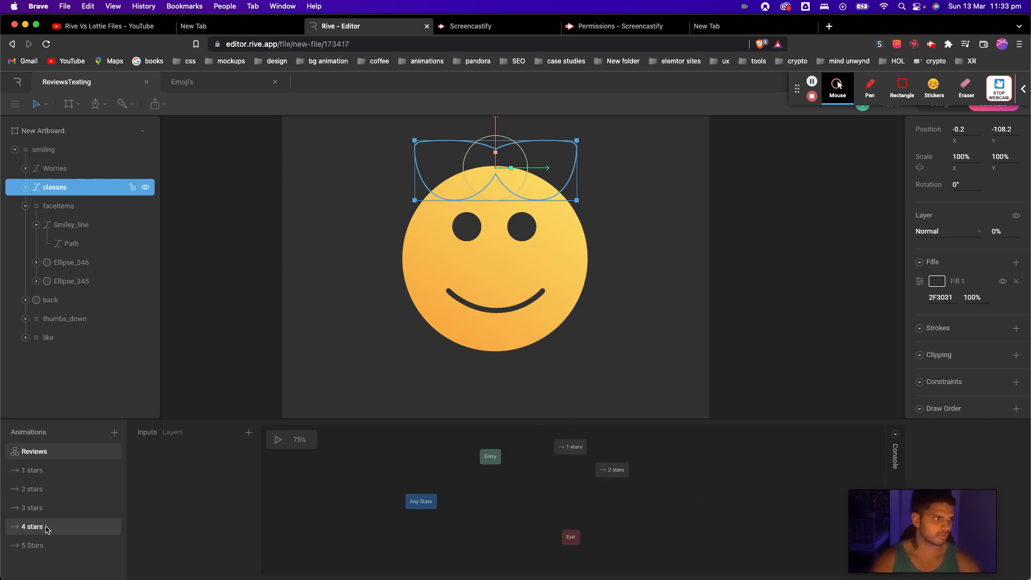
left_click_drag(33, 507, 633, 495)
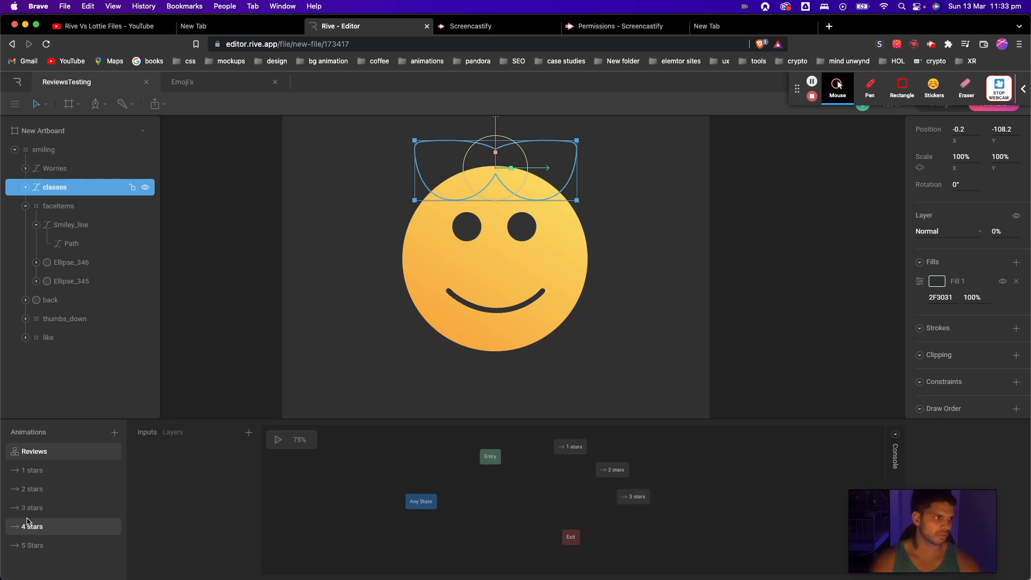
left_click_drag(571, 536, 426, 575)
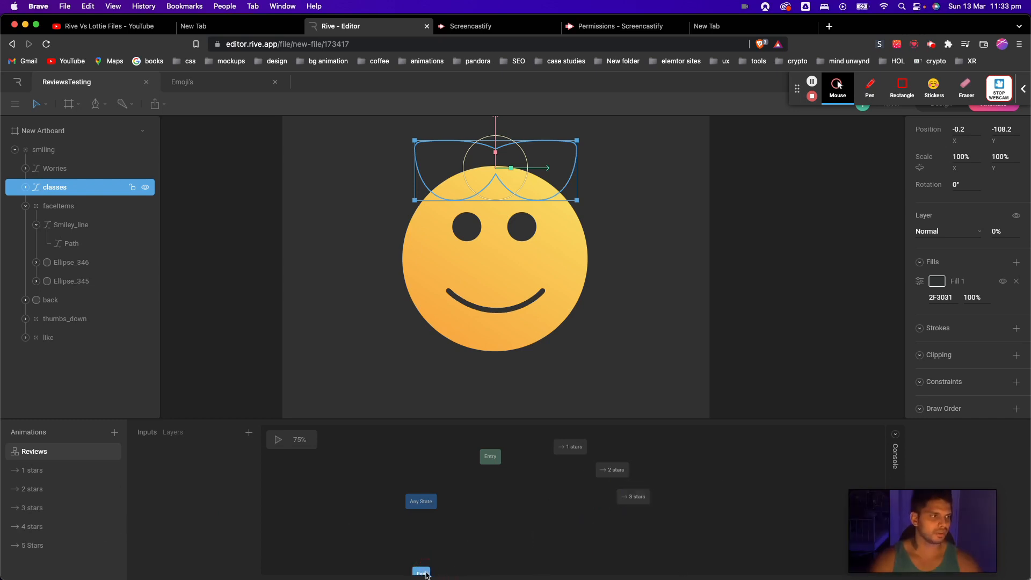
left_click_drag(71, 525, 609, 519)
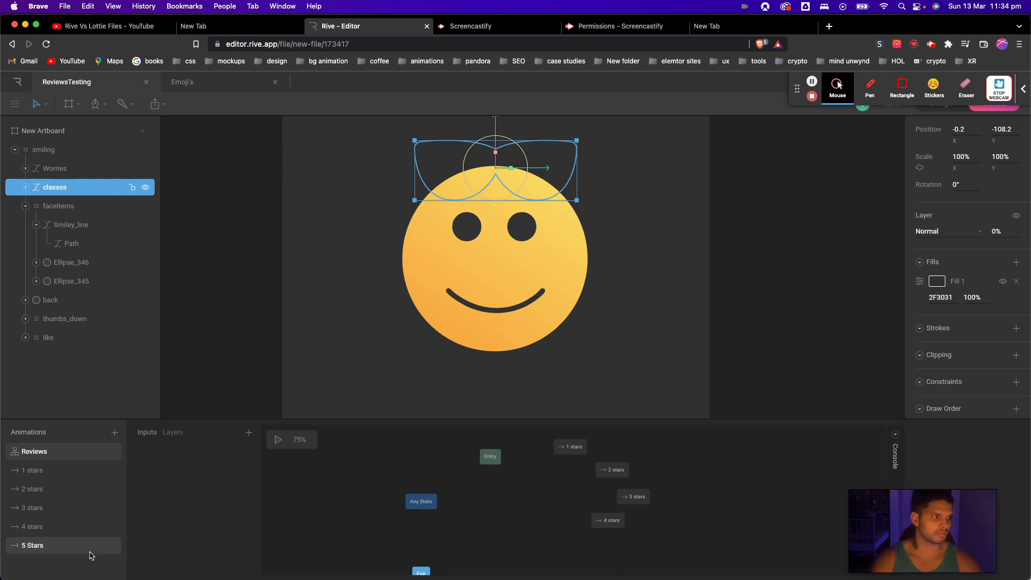
left_click_drag(90, 556, 559, 533)
scroll(441, 560, "down", 1)
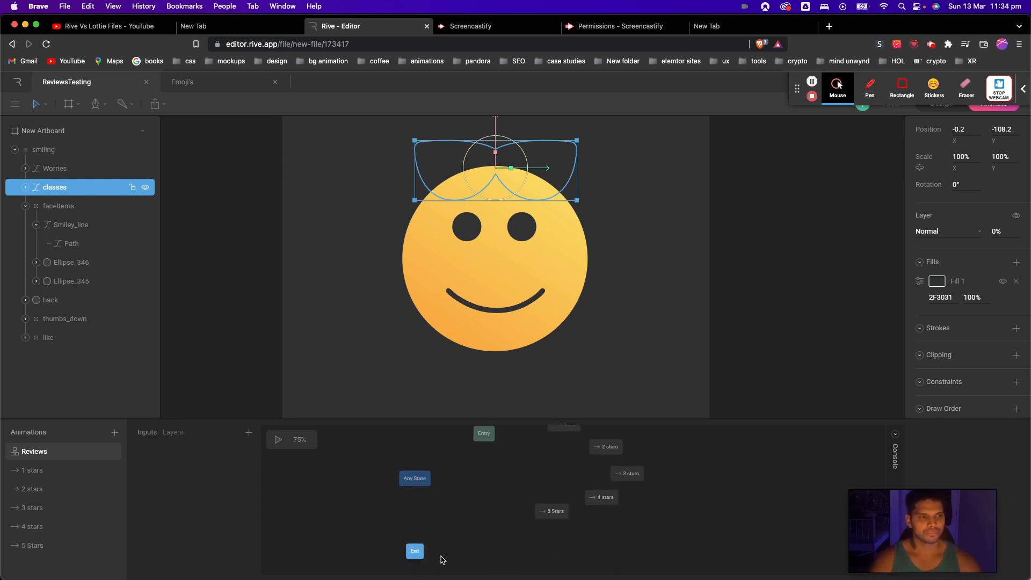
Rearrange the graph with Entry and Any State left of the star states and Exit to their far right.
left_click_drag(417, 552, 464, 528)
scroll(484, 454, "up", 1)
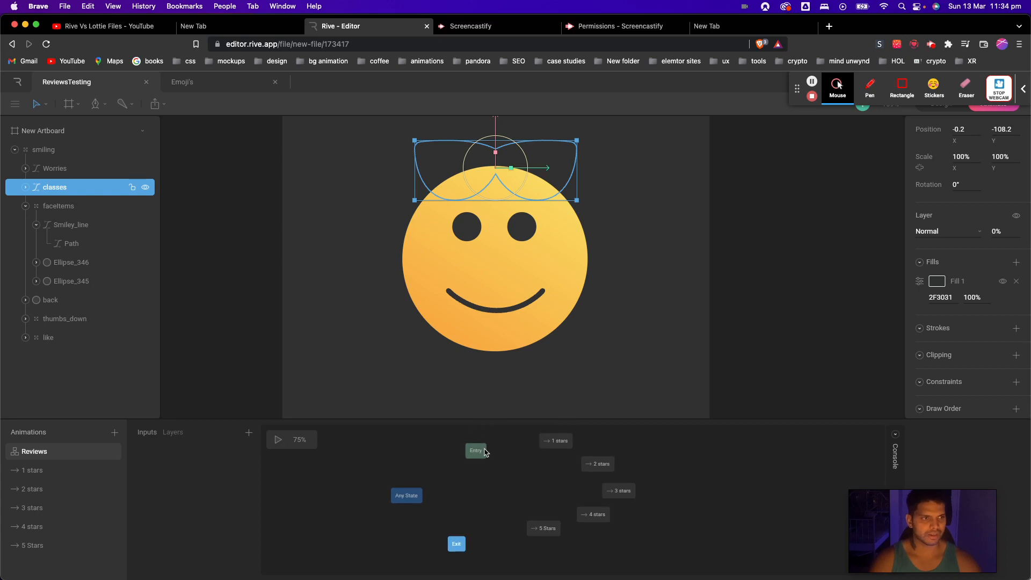
left_click_drag(481, 451, 438, 449)
left_click_drag(408, 495, 402, 495)
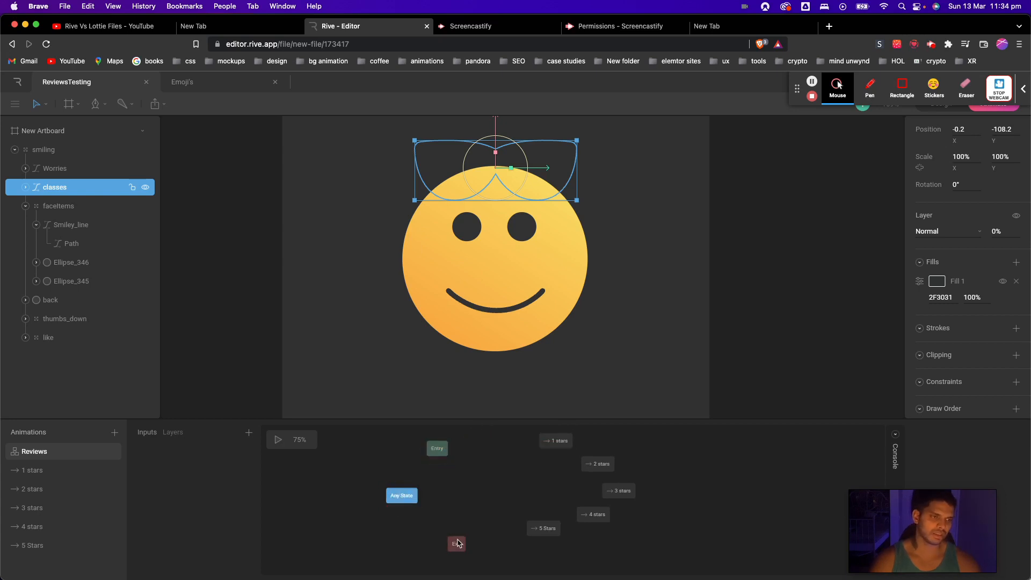
left_click(458, 544)
left_click_drag(437, 450, 446, 453)
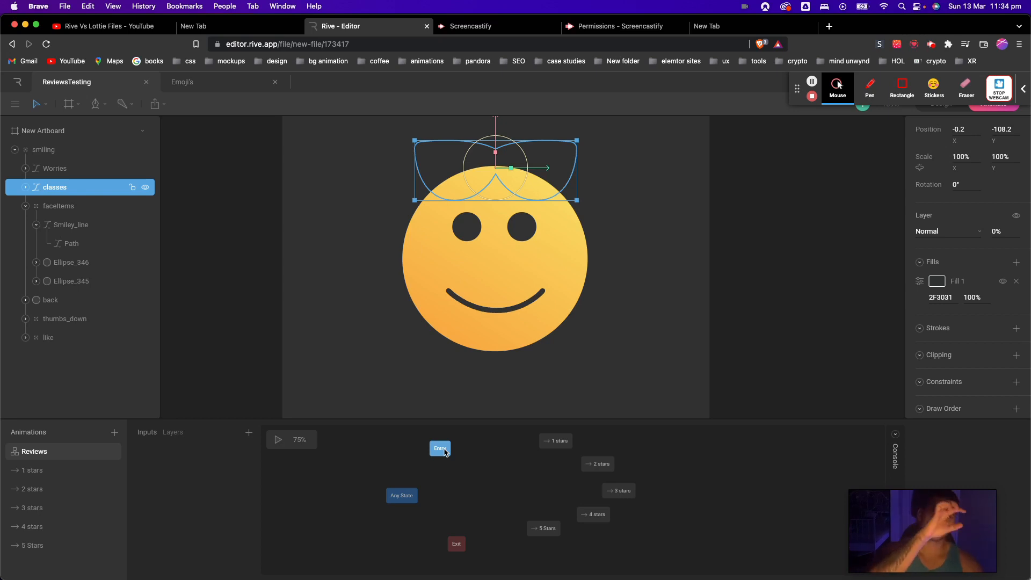
mouse_move(454, 450)
left_mouse_down()
mouse_move(536, 445)
mouse_move(416, 476)
mouse_move(455, 456)
left_mouse_up()
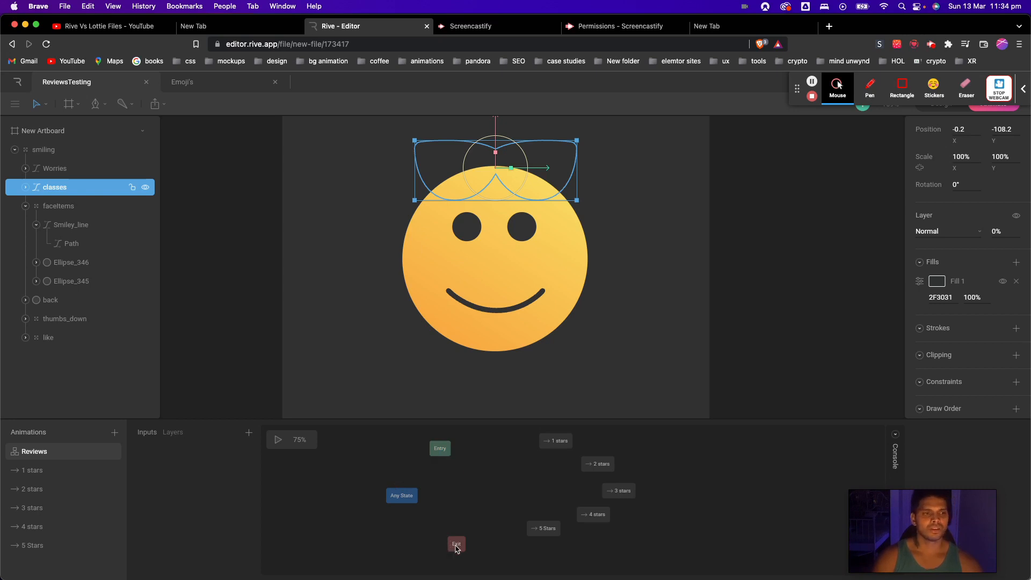
left_click_drag(456, 548, 760, 507)
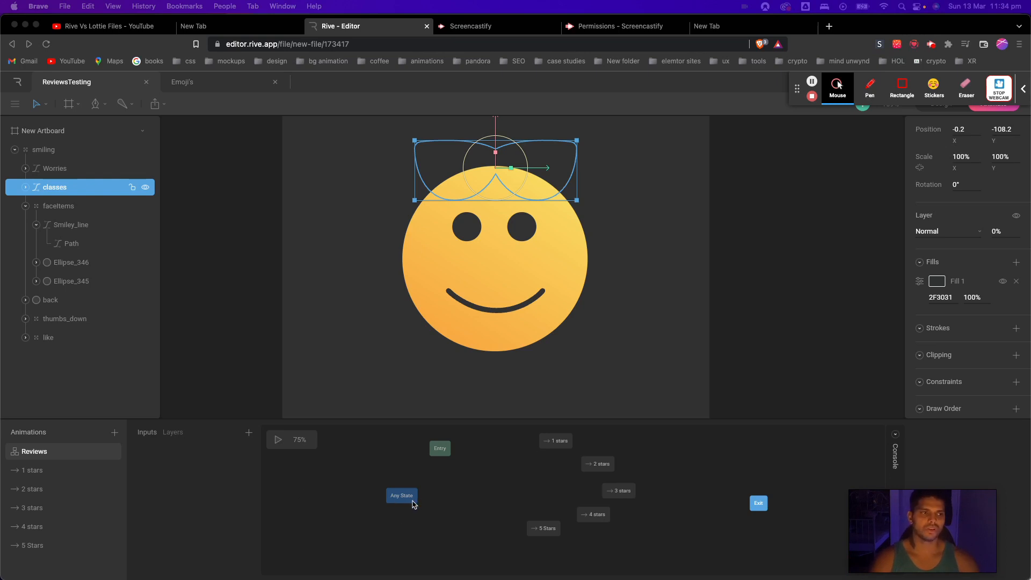
left_click(402, 530)
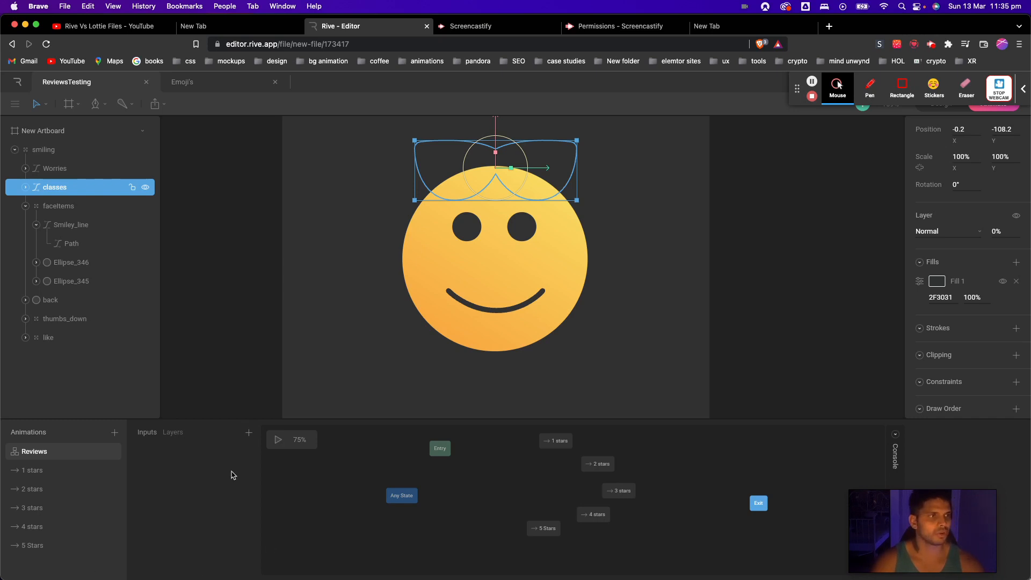
Add a trigger input named unsatified to the Reviews state machine.
left_click(249, 433)
left_click(263, 506)
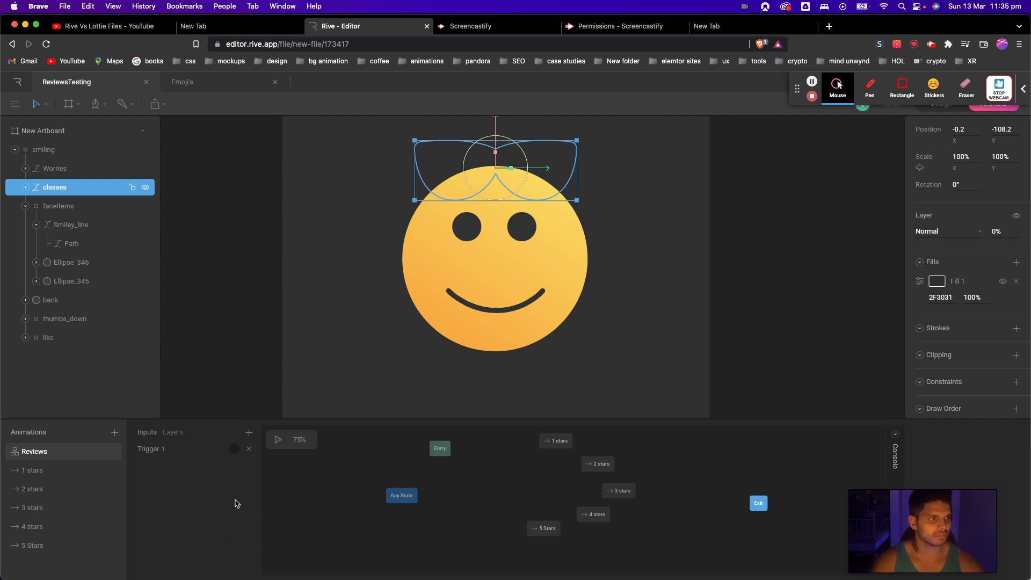
double_click(151, 451)
type("u")
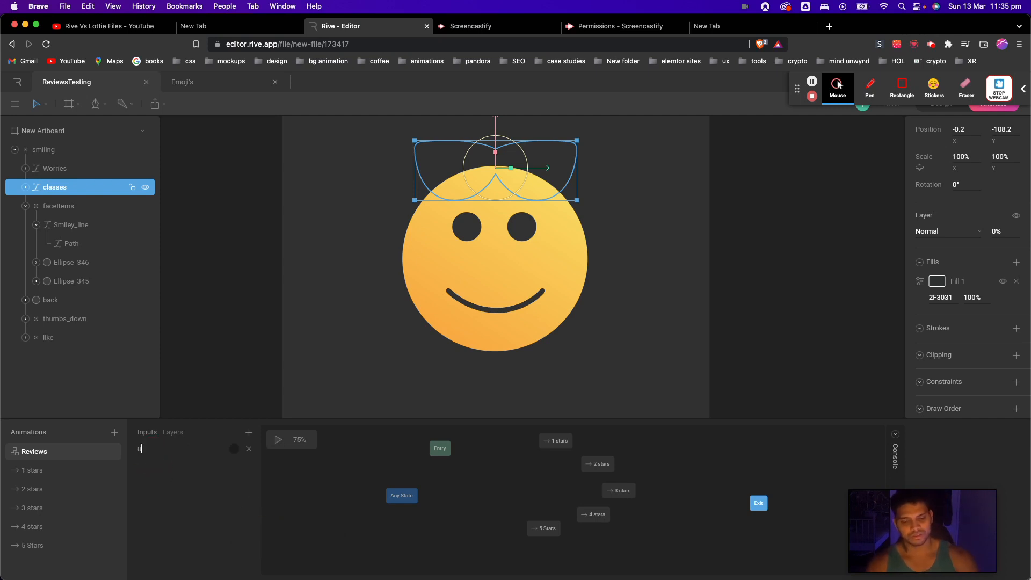
type("nsatified")
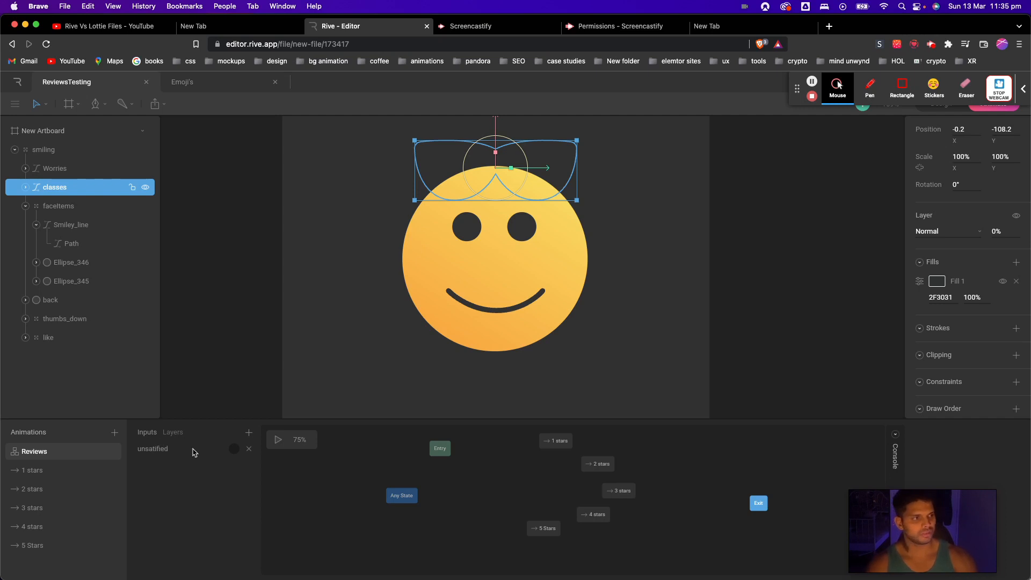
Add a second trigger input named below average.
left_click(249, 432)
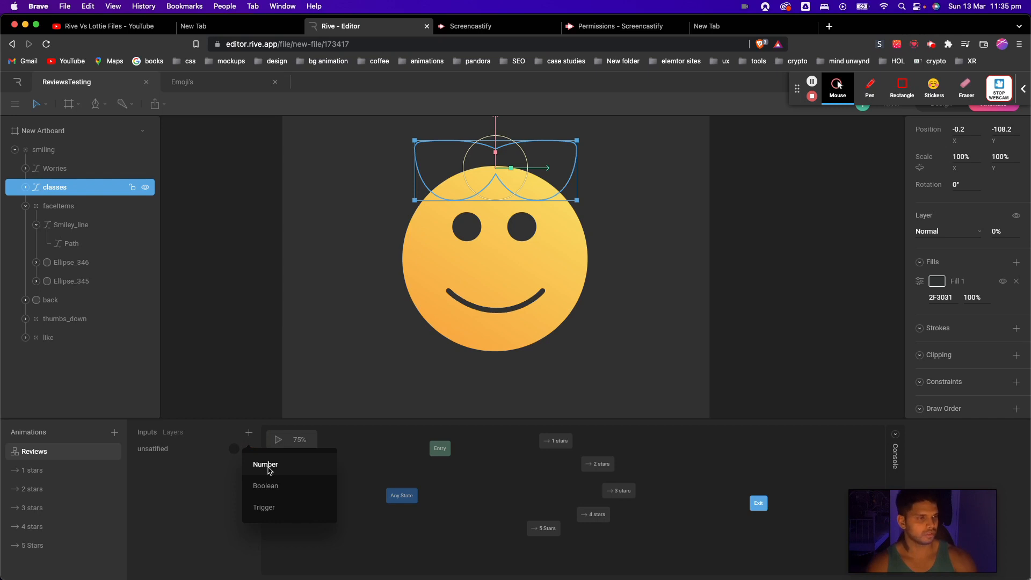
left_click(272, 507)
double_click(163, 469)
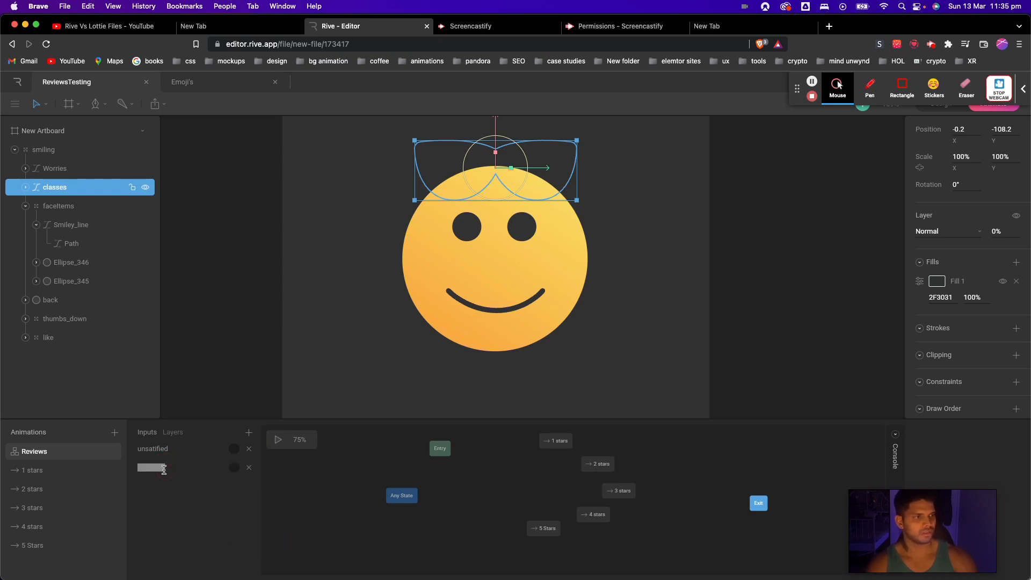
type("s")
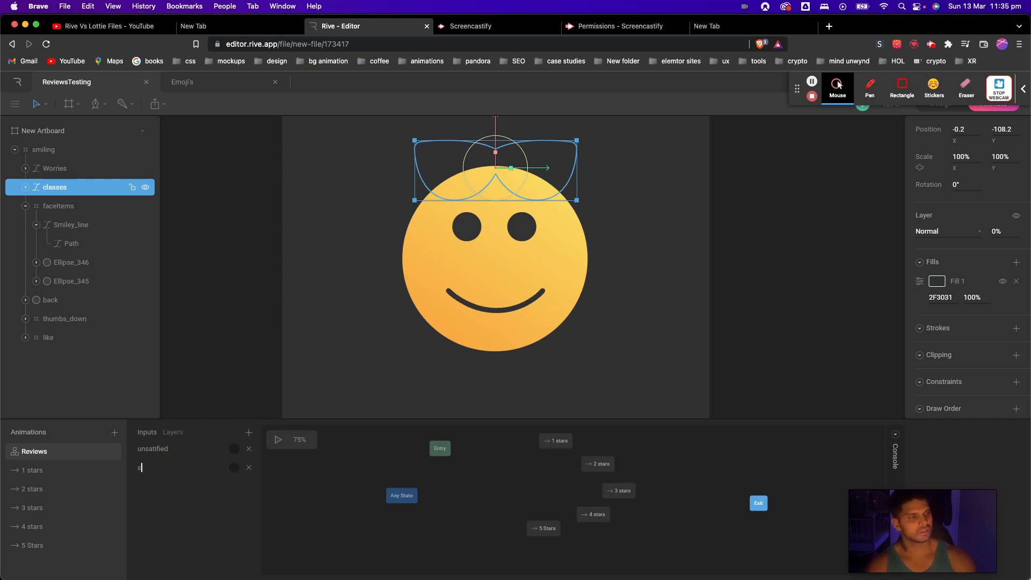
type("below average")
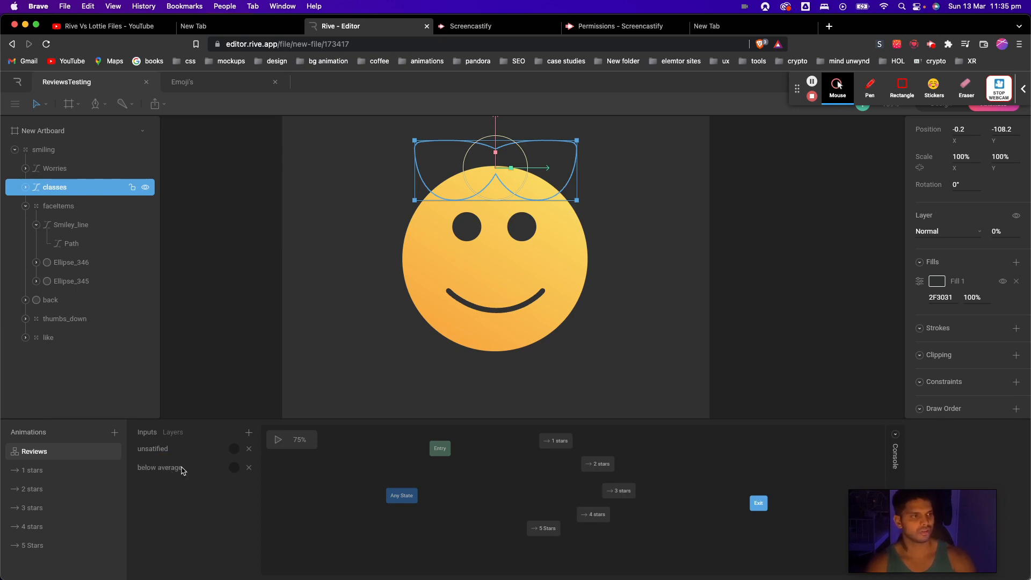
Add a third trigger input named Average.
left_click(249, 432)
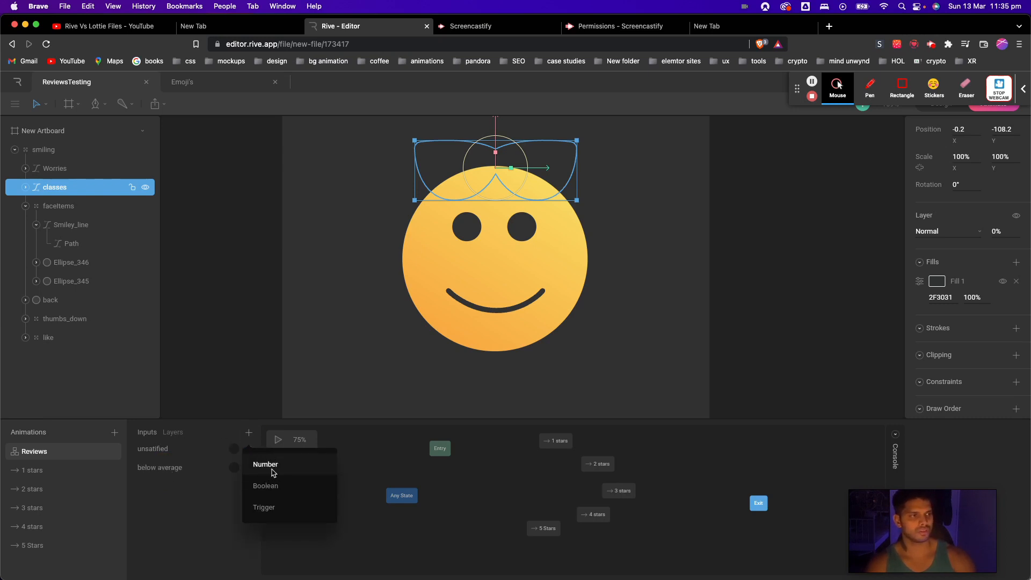
left_click(264, 507)
double_click(162, 483)
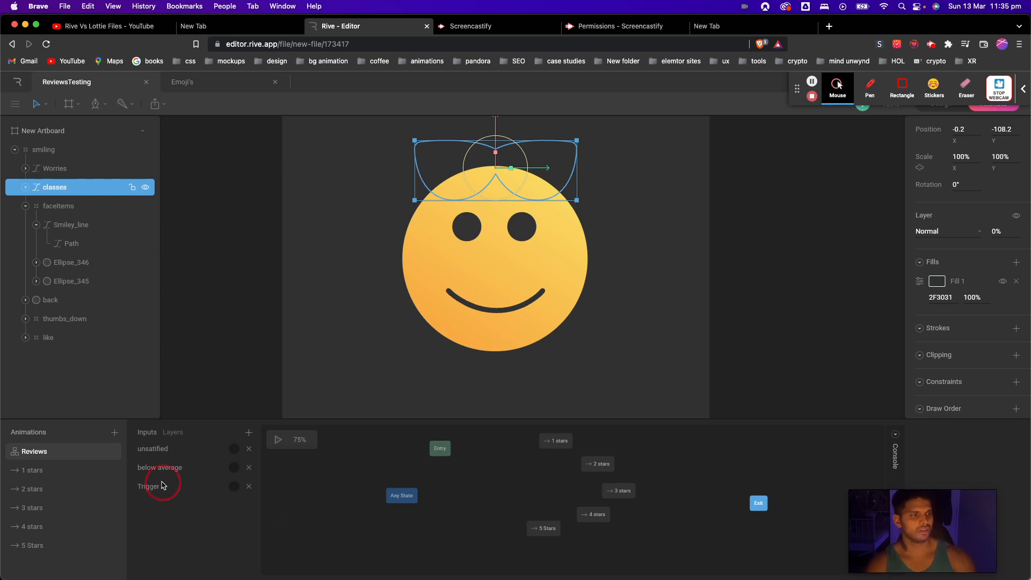
type("Average")
key("Return")
Add a fourth trigger input named Like.
left_click(247, 433)
left_click(262, 506)
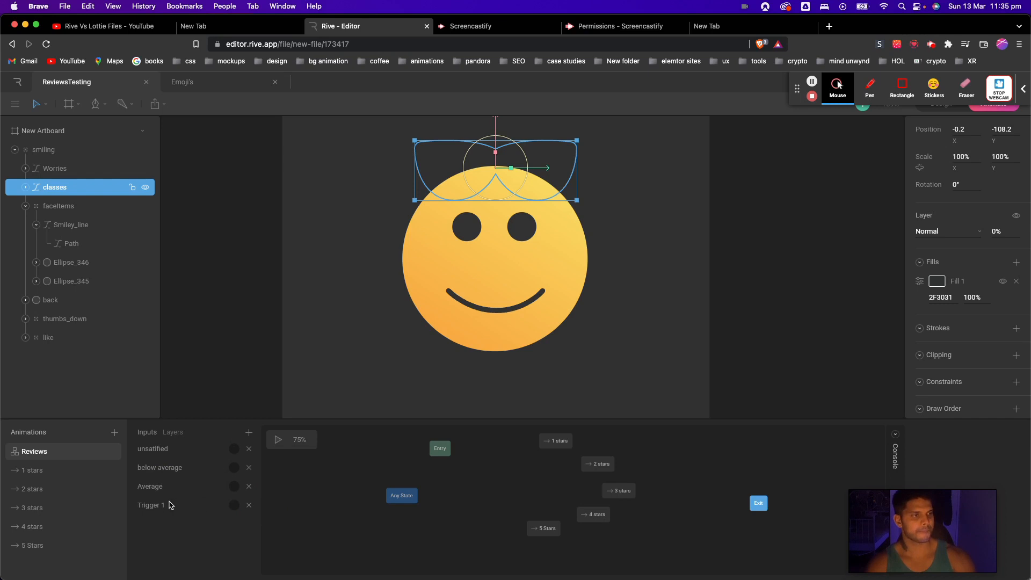
double_click(152, 506)
type("Like")
Add a fifth trigger input named Superli,e.
left_click(249, 432)
left_click(262, 509)
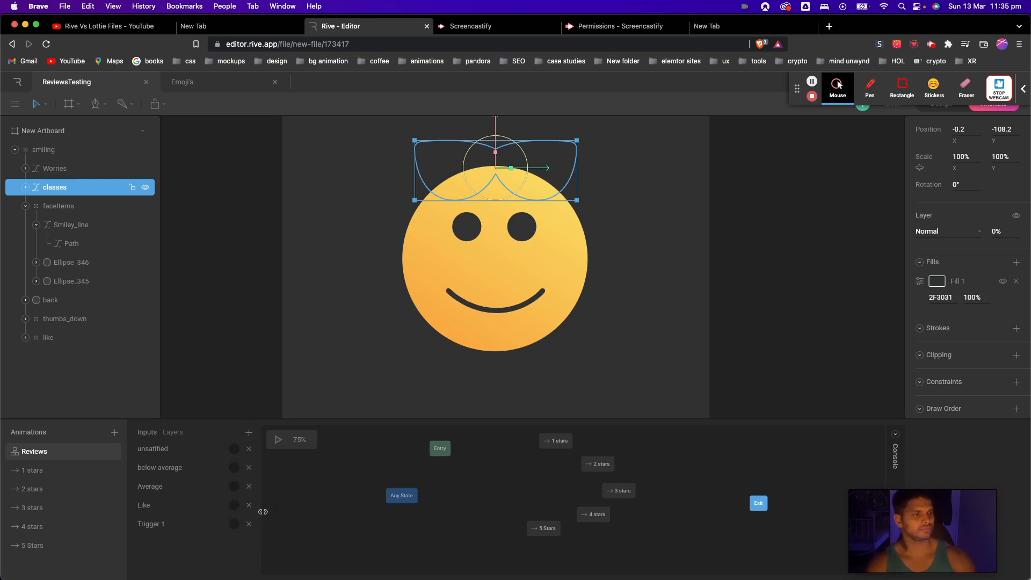
double_click(155, 524)
type("Superl")
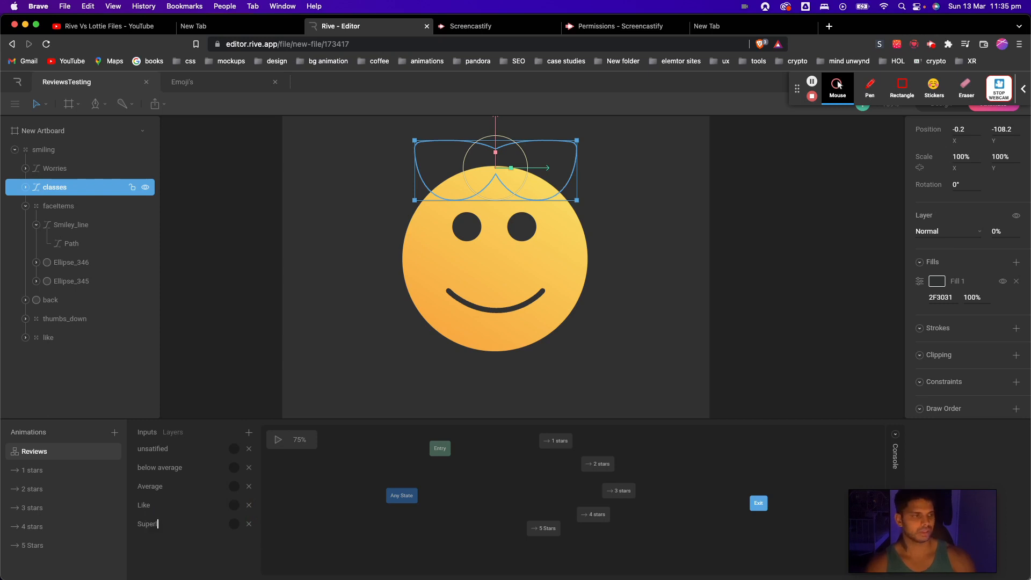
type("i,e")
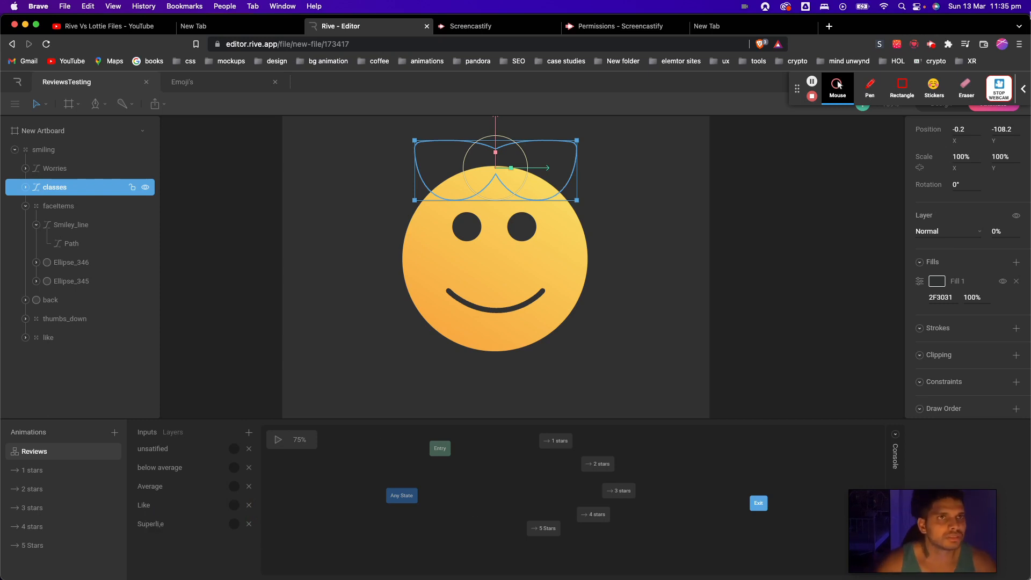
Rearrange the Reviews state machine graph, moving Any State closer to the star animations and Entry further away from them.
left_click(812, 82)
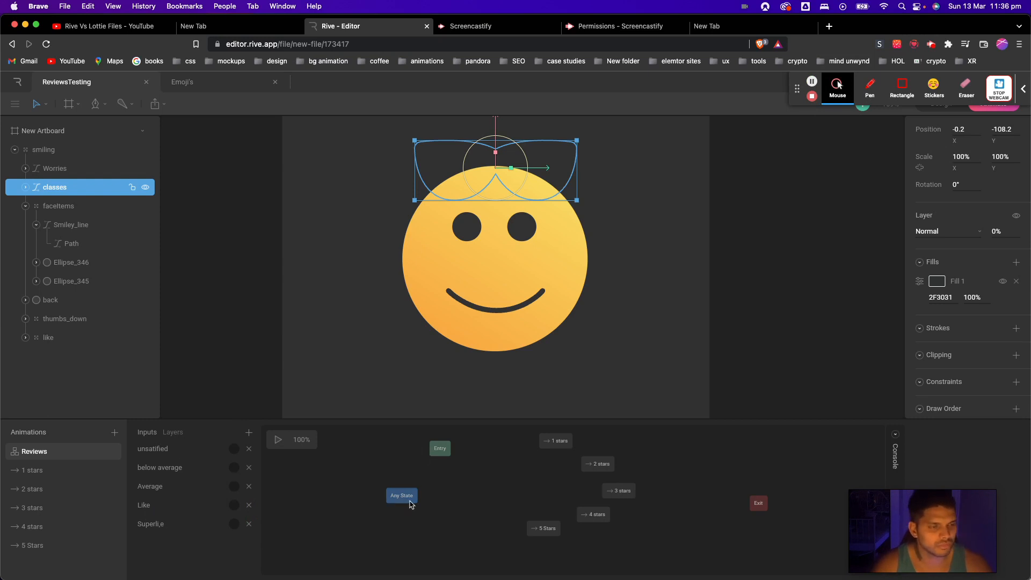
left_click_drag(411, 505, 465, 491)
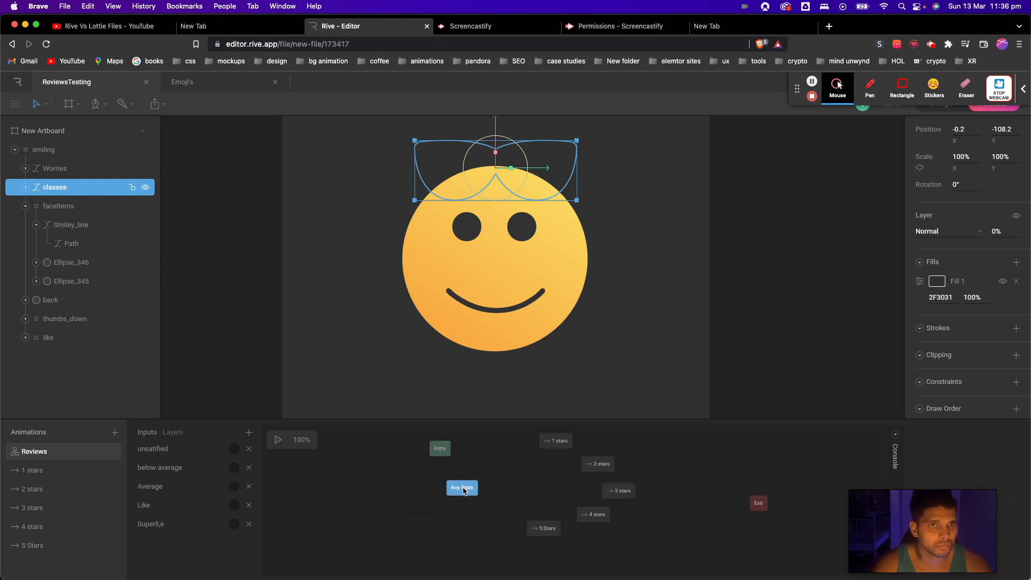
left_click(417, 454)
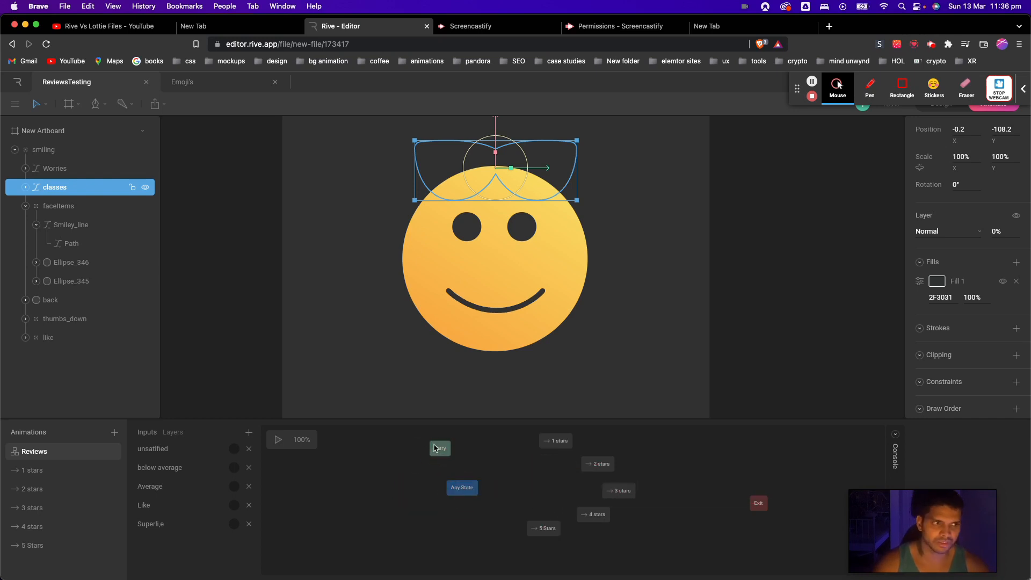
left_click_drag(436, 449, 403, 449)
Create transitions from Any State to each of the 1 stars, 2 stars, 3 stars, 4 stars and 5 Stars animations.
mouse_move(456, 486)
left_mouse_down()
mouse_move(455, 476)
mouse_move(544, 449)
left_mouse_up()
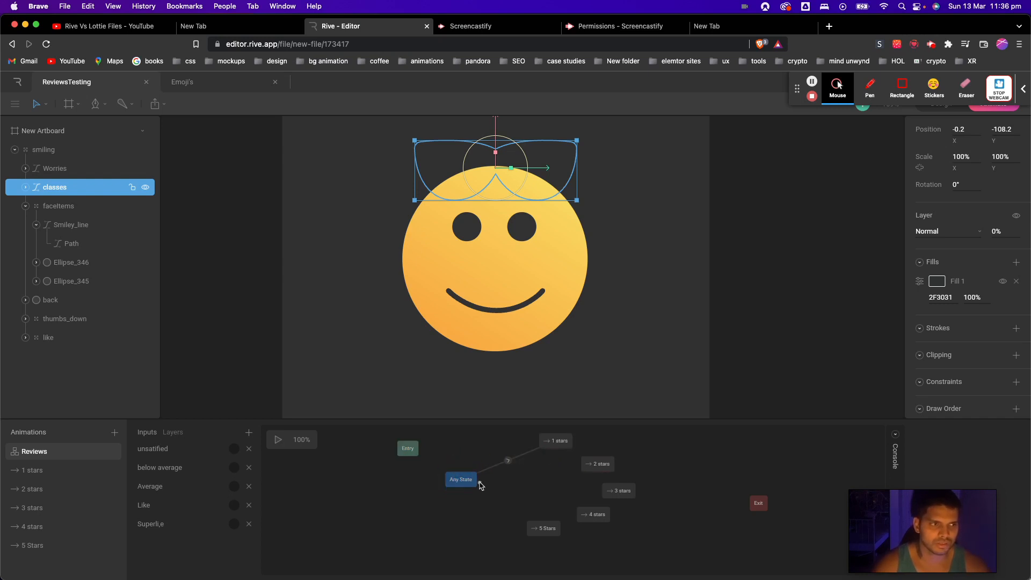
left_click_drag(474, 485, 590, 481)
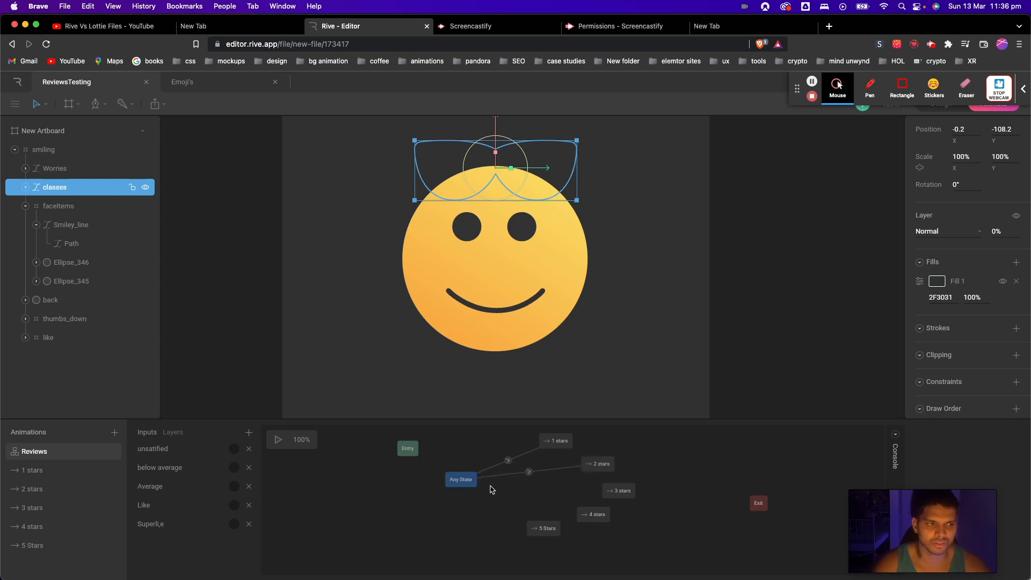
left_click_drag(481, 488, 617, 490)
left_click_drag(480, 487, 594, 513)
mouse_move(460, 492)
left_mouse_down()
mouse_move(501, 526)
mouse_move(543, 529)
left_mouse_up()
Give the Any State to 1 stars transition a 200 ms duration and an unsatified trigger condition.
left_click(508, 463)
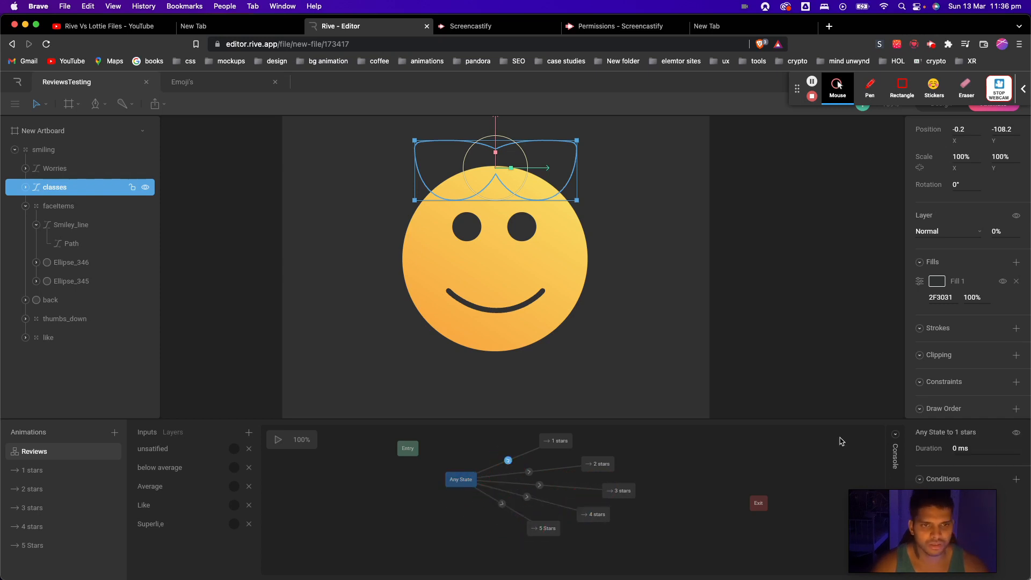
mouse_move(946, 510)
left_mouse_down()
mouse_move(993, 254)
mouse_move(990, 211)
left_mouse_up()
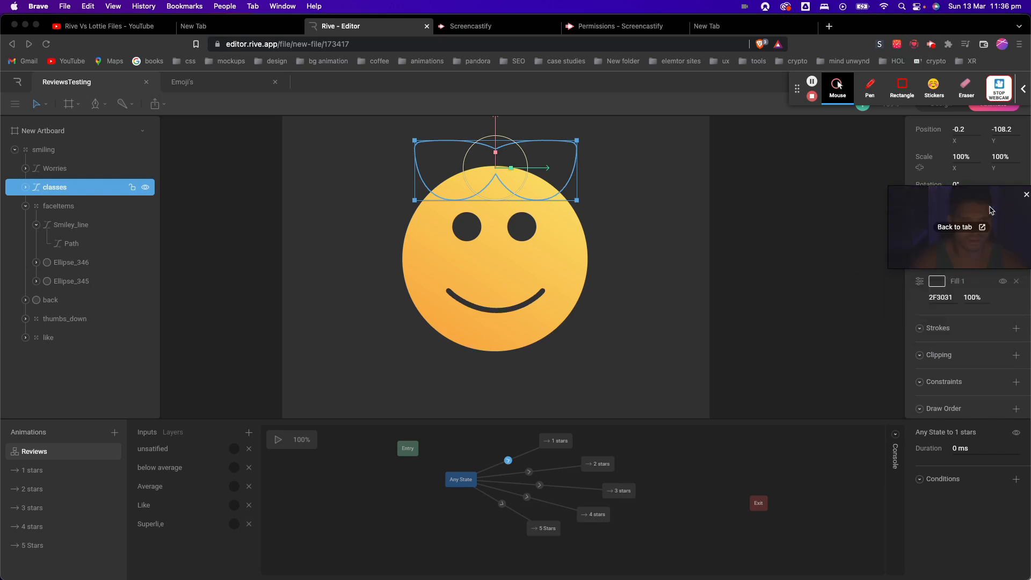
left_click(965, 446)
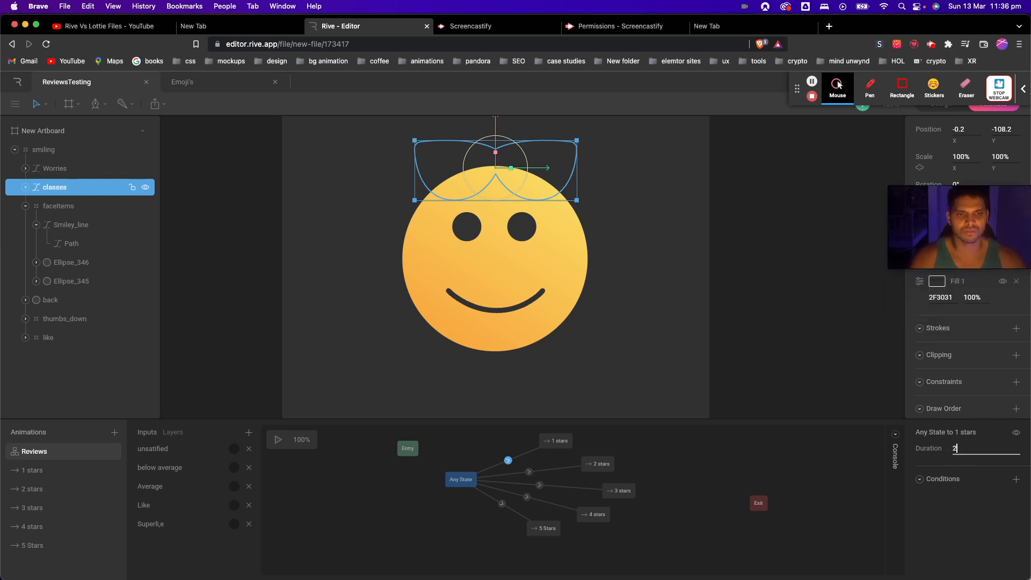
type("200")
key("Return")
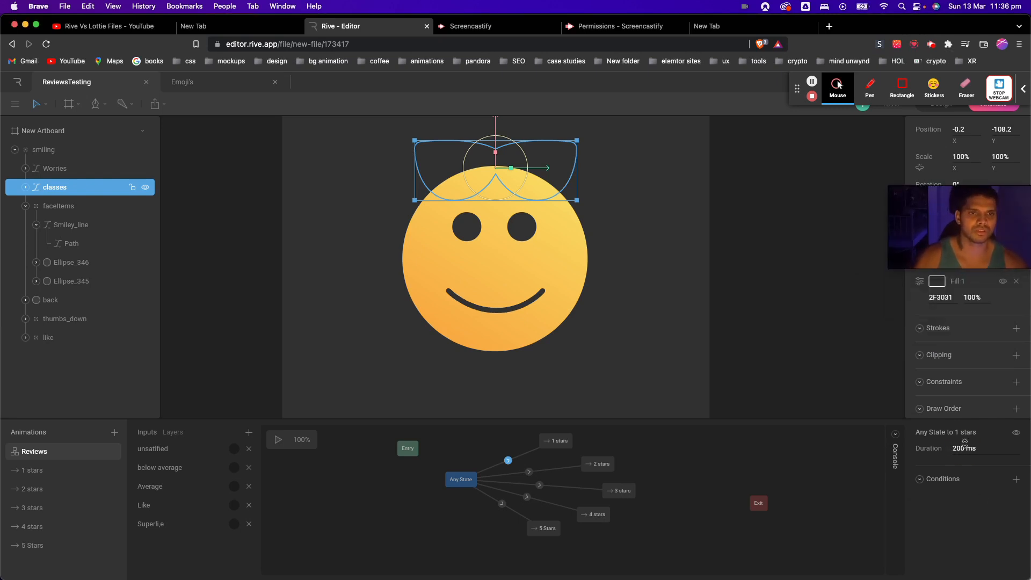
left_click(1016, 478)
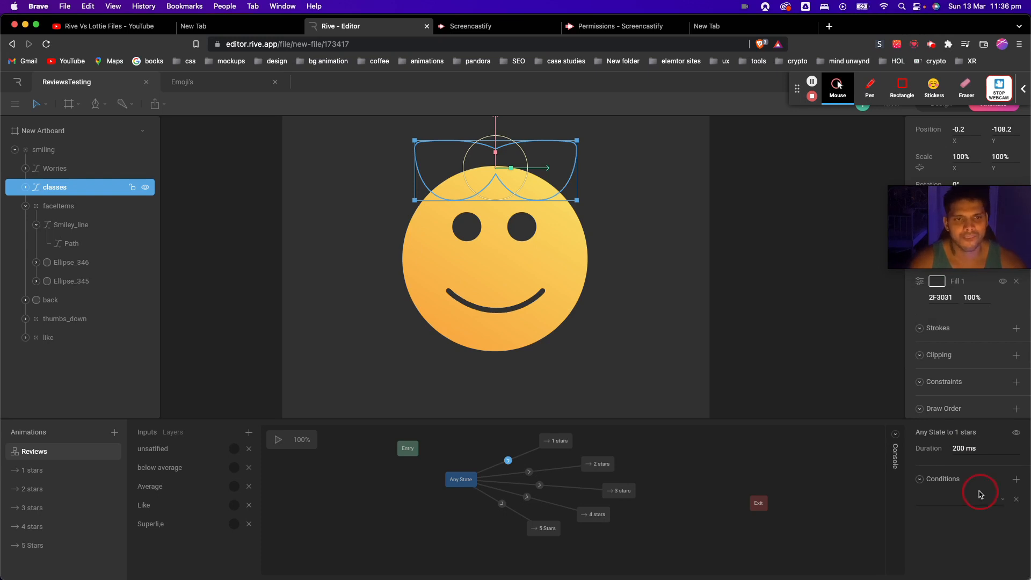
left_click(973, 495)
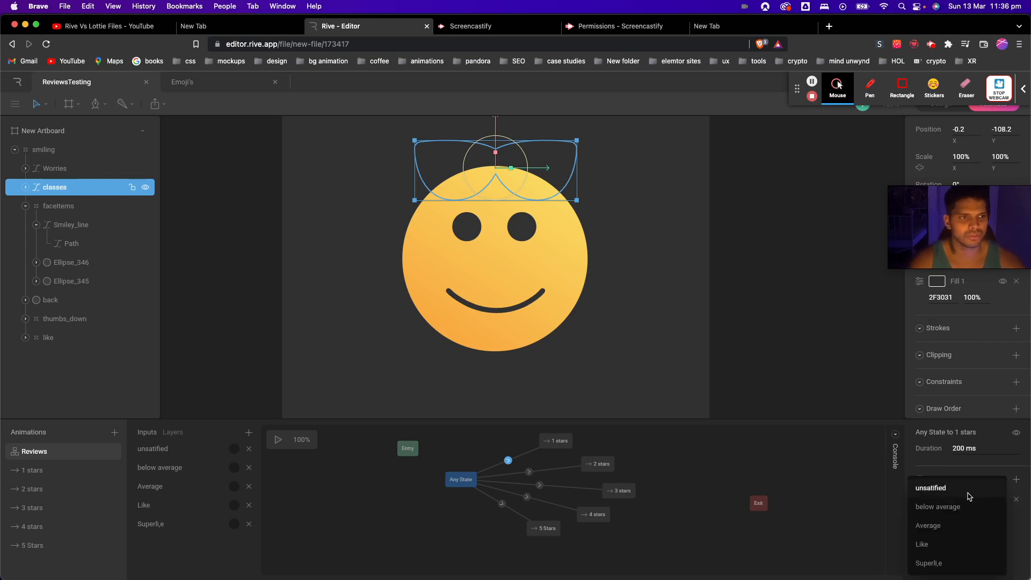
left_click(970, 496)
Give the Any State to 2 stars transition a 200 ms duration and a below average trigger condition.
left_click(530, 472)
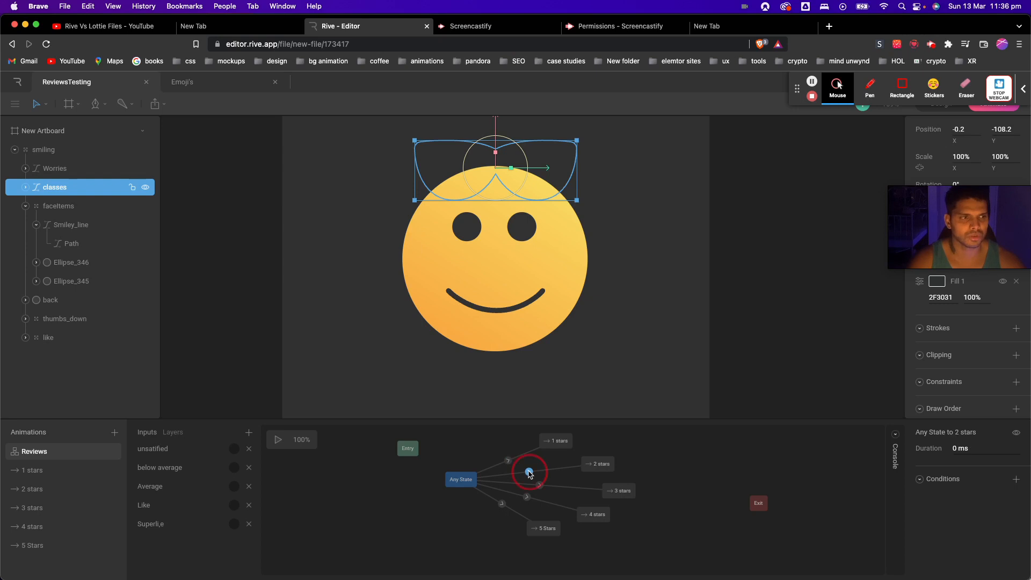
left_click(992, 450)
type("2")
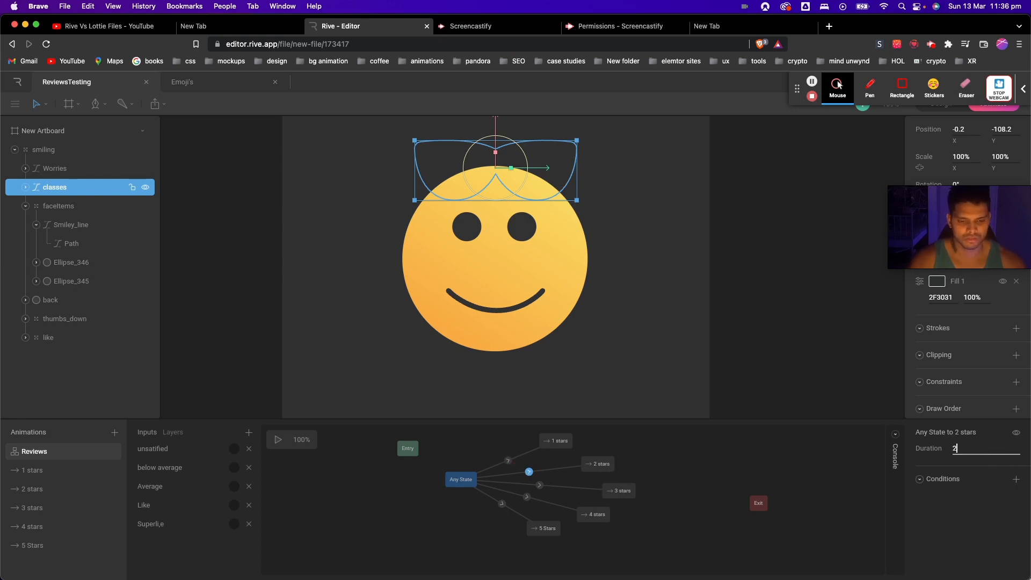
type("00")
key("Return")
left_click(1013, 479)
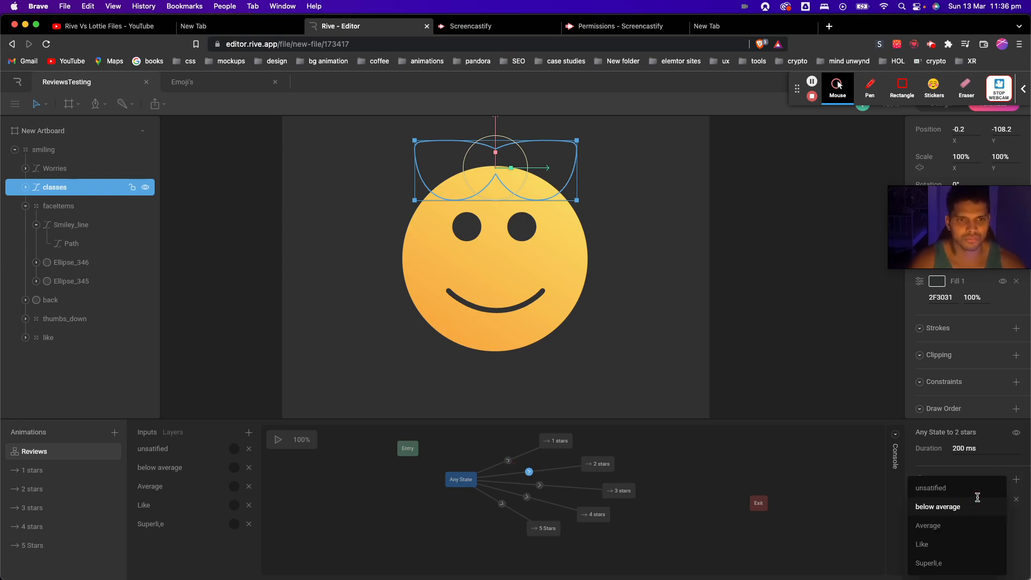
left_click(967, 508)
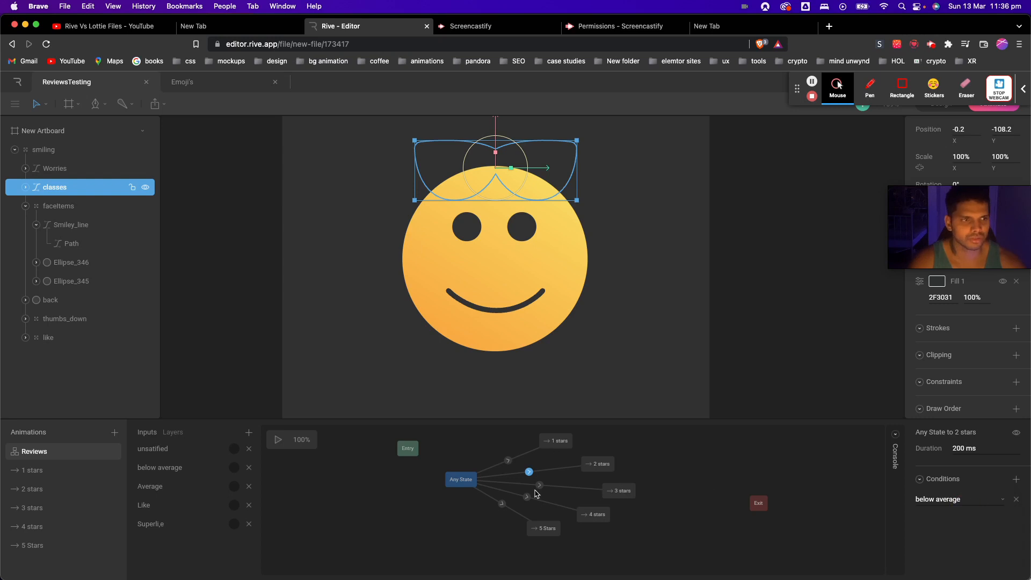
Give the Any State to 3 stars transition a 200 ms duration and an Average trigger condition.
left_click(540, 485)
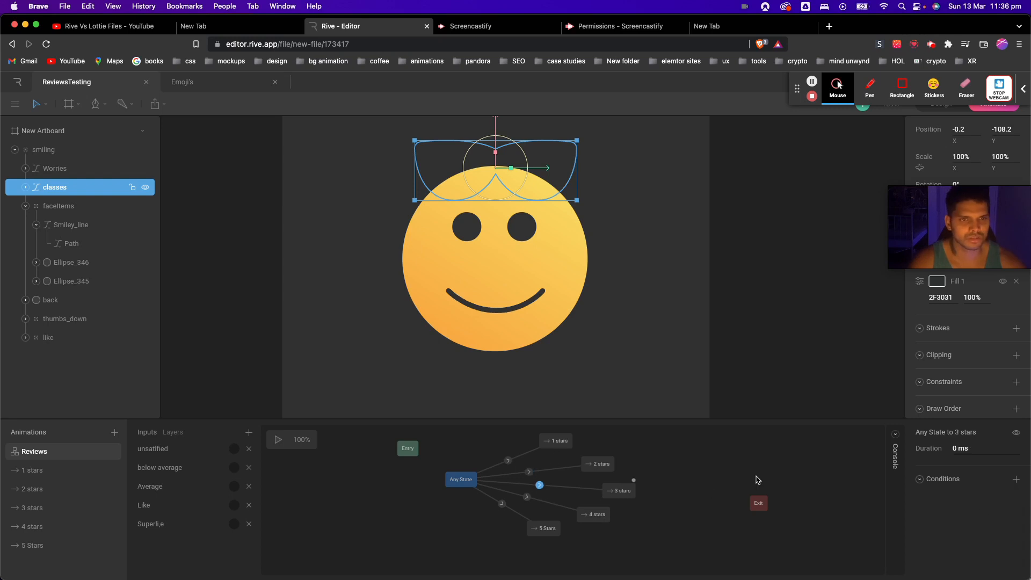
left_click(970, 449)
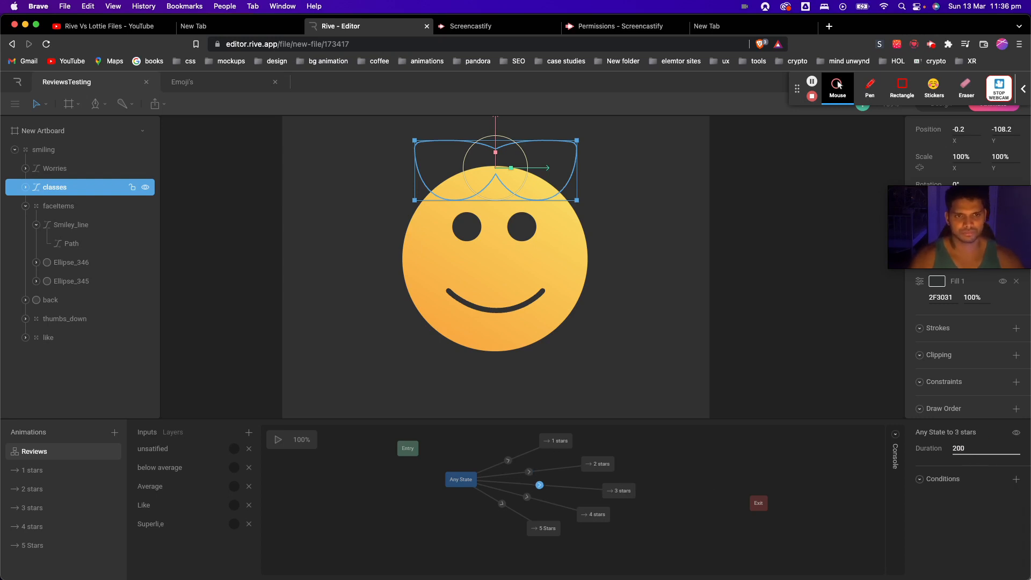
left_click(971, 449)
key("Return")
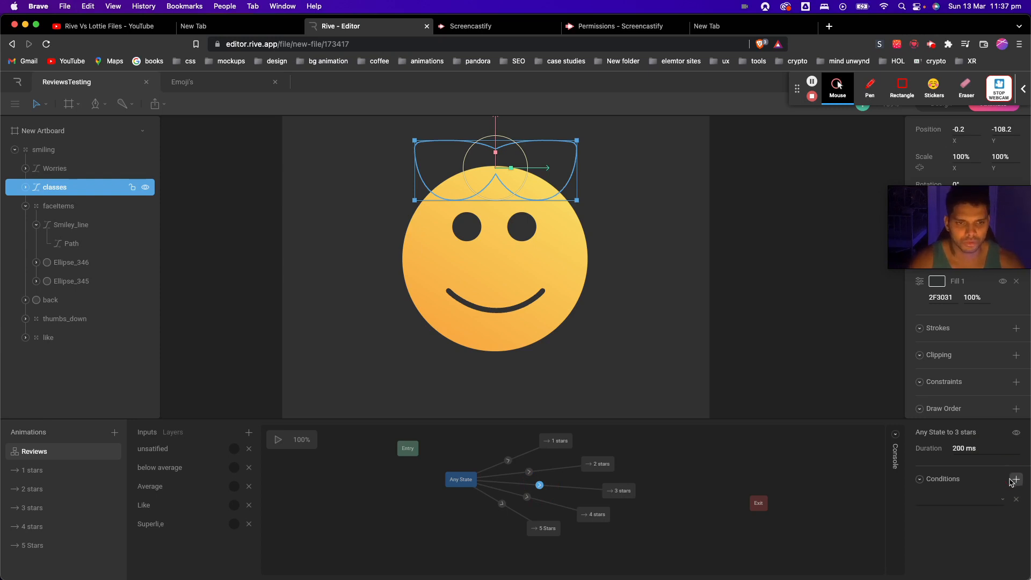
left_click(1016, 478)
left_click(990, 503)
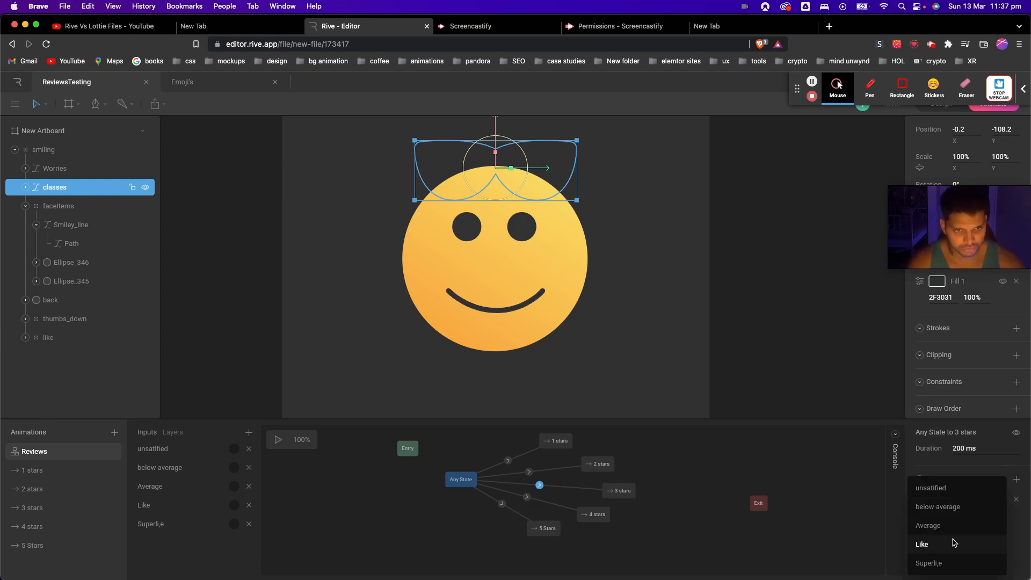
left_click(952, 535)
Give the Any State to 4 stars transition a Like trigger condition and a 200 ms duration.
left_click(528, 497)
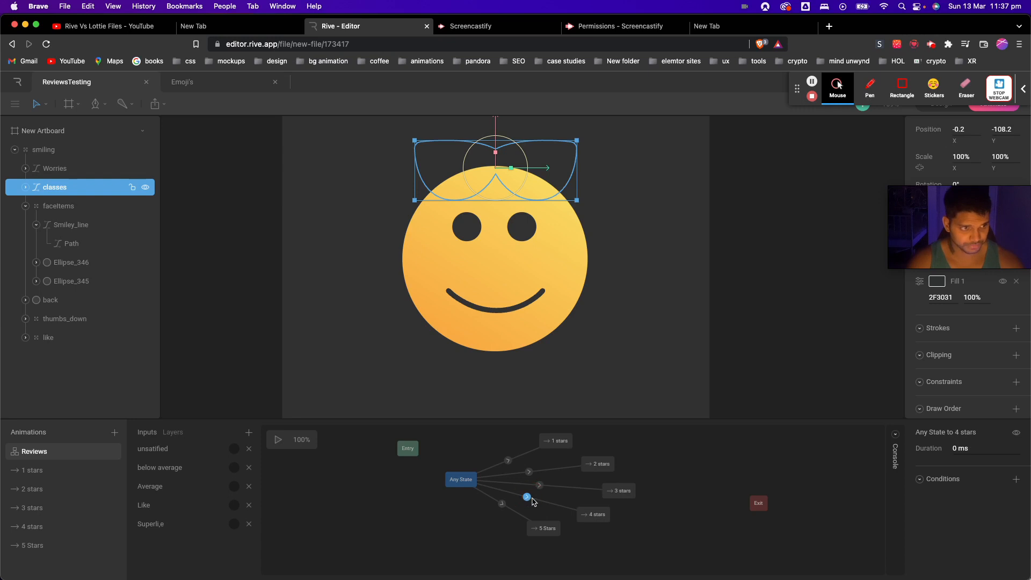
left_click(1016, 478)
left_click(987, 499)
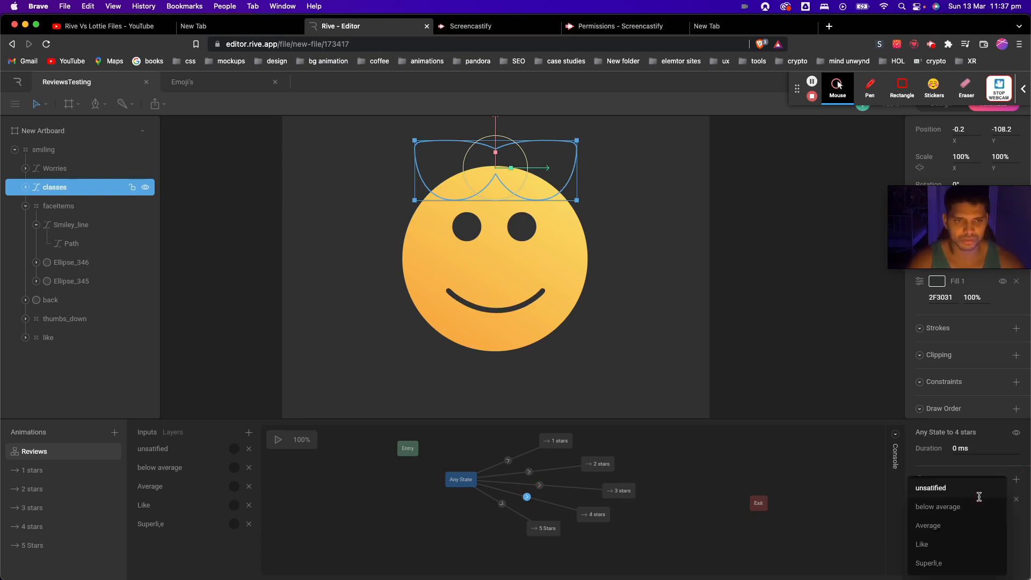
left_click(966, 548)
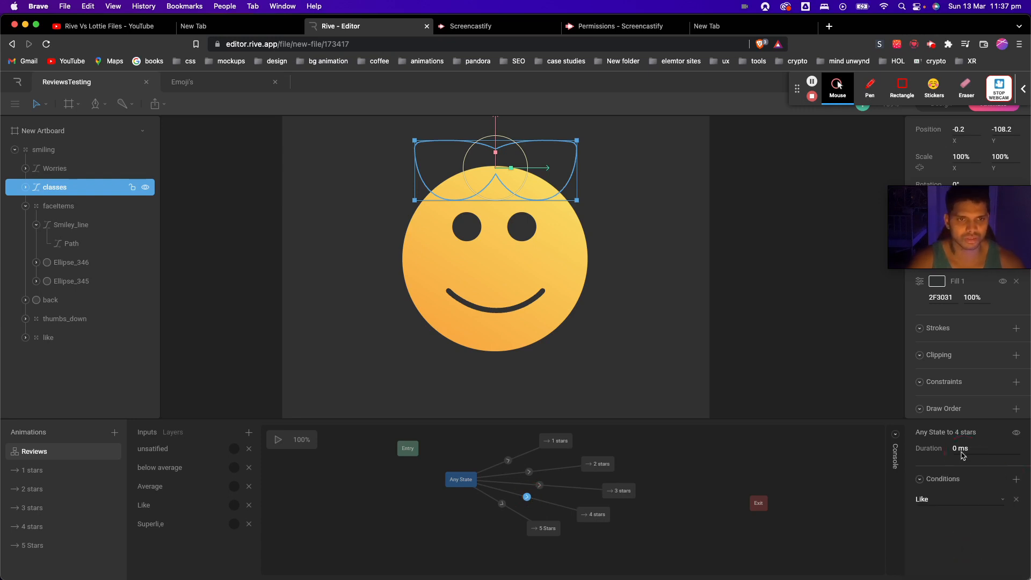
left_click(957, 448)
type("200")
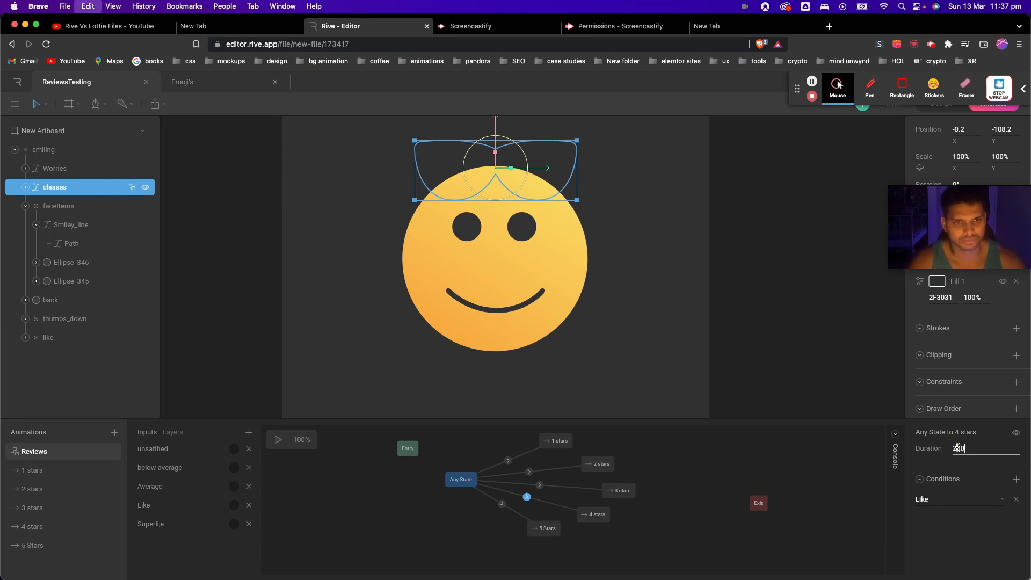
key("Return")
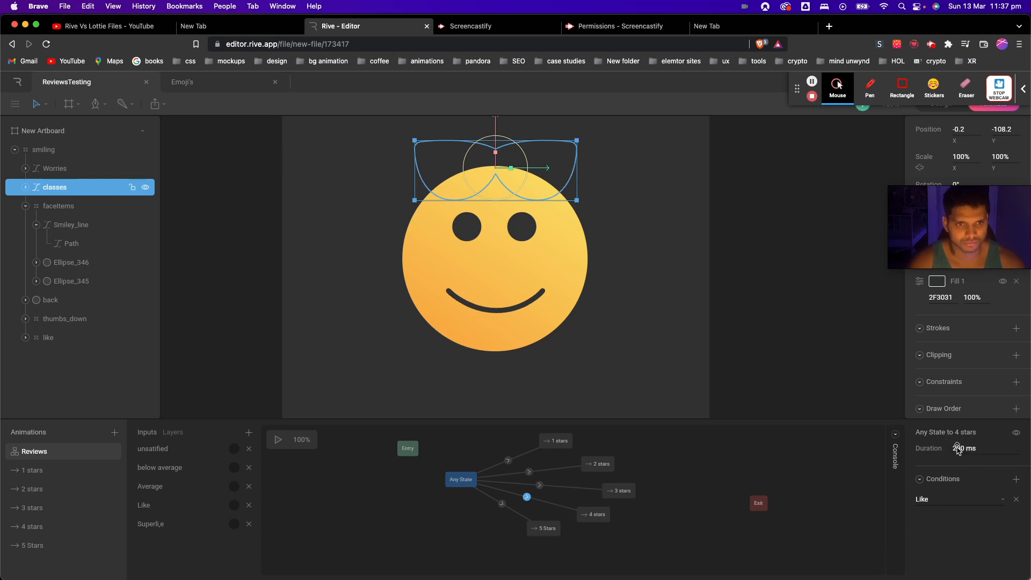
Give the Any State to 5 Stars transition the Superli,e trigger condition and a 200 ms duration.
left_click(502, 504)
left_click(964, 484)
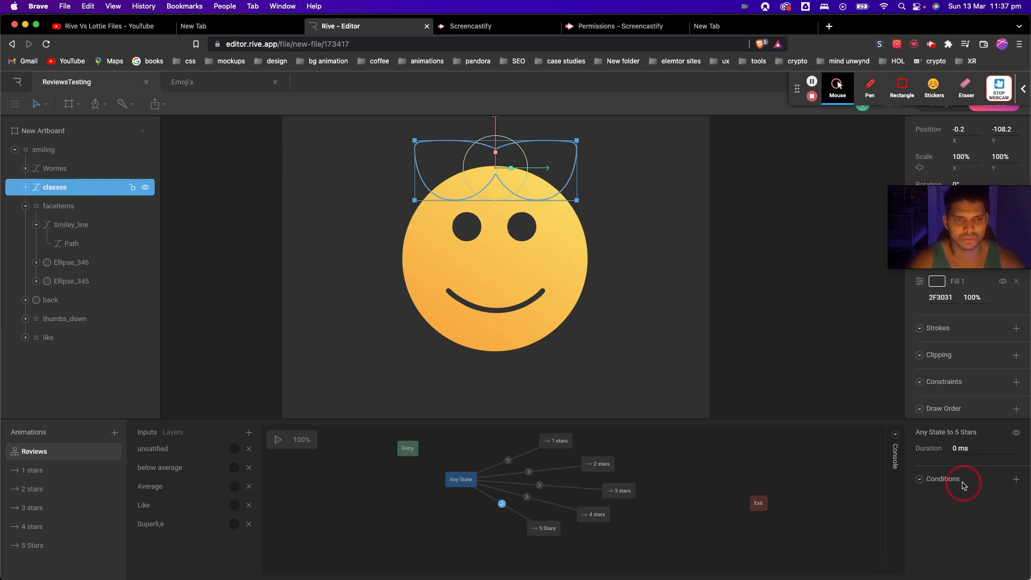
left_click(1016, 479)
left_click(940, 498)
left_click(949, 563)
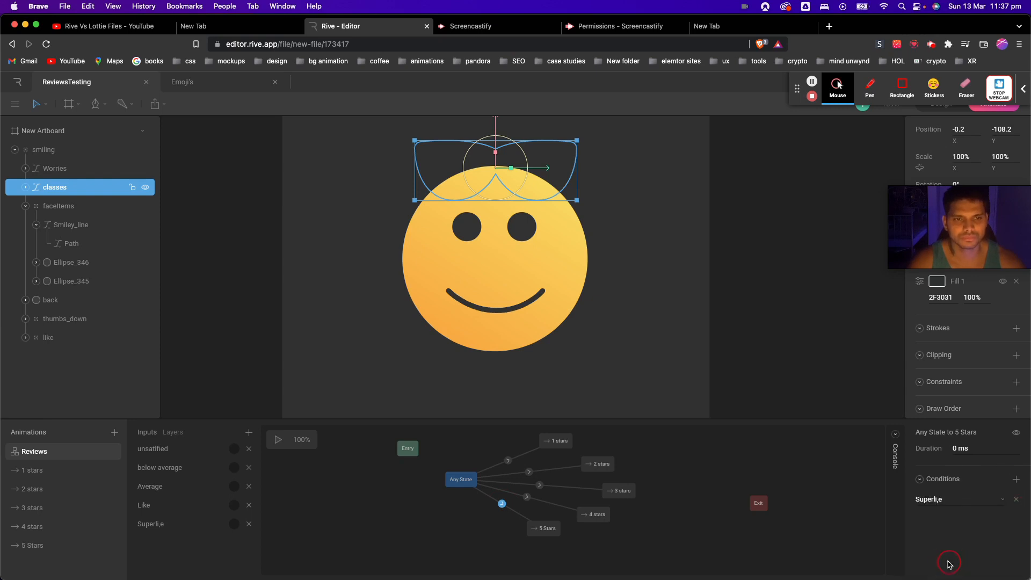
left_click(964, 446)
type("200")
key("super+a")
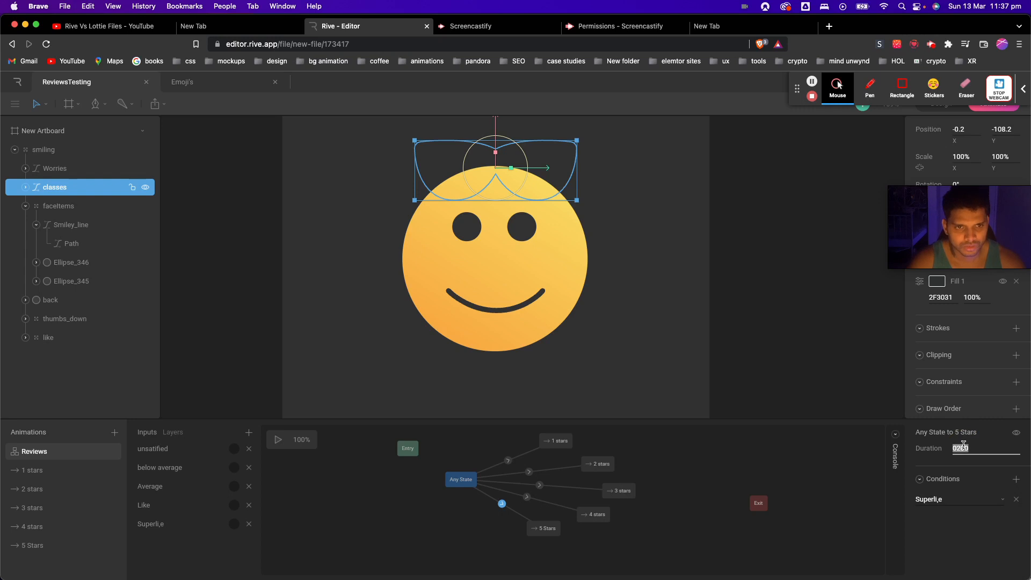
type("200")
key("Return")
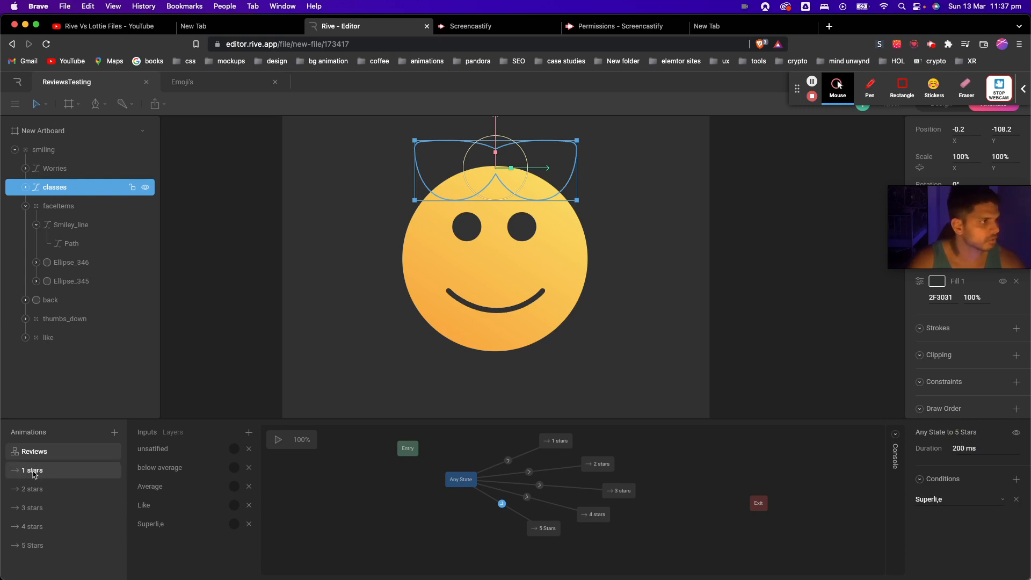
Rename the misspelled fifth trigger input to Superlike.
double_click(159, 525)
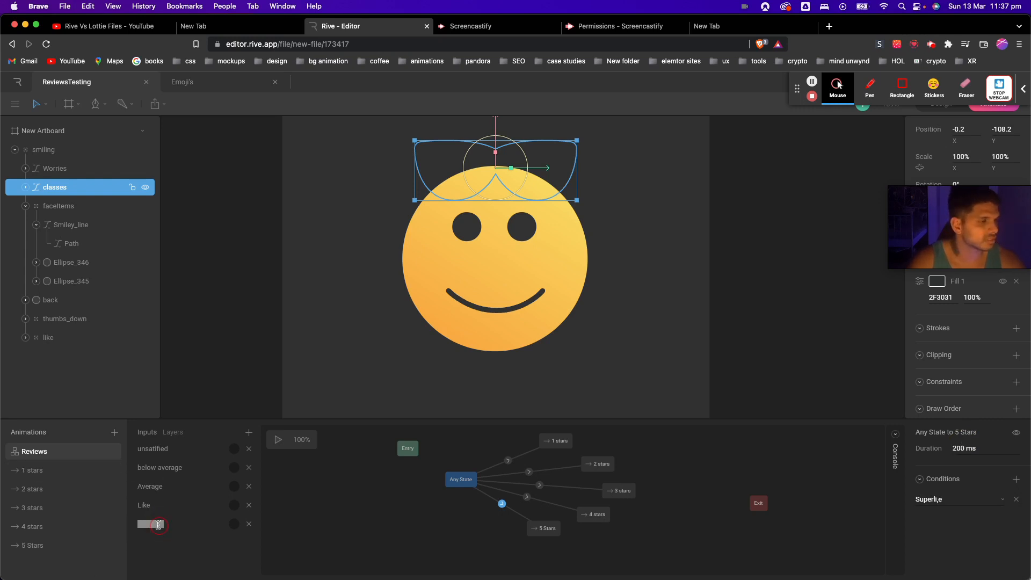
type("Superlike")
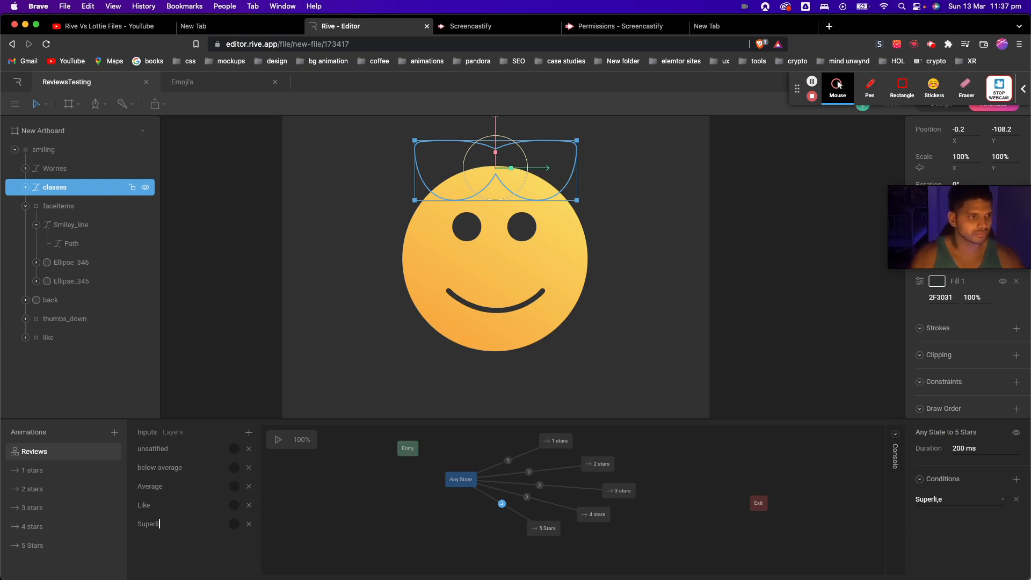
key("Return")
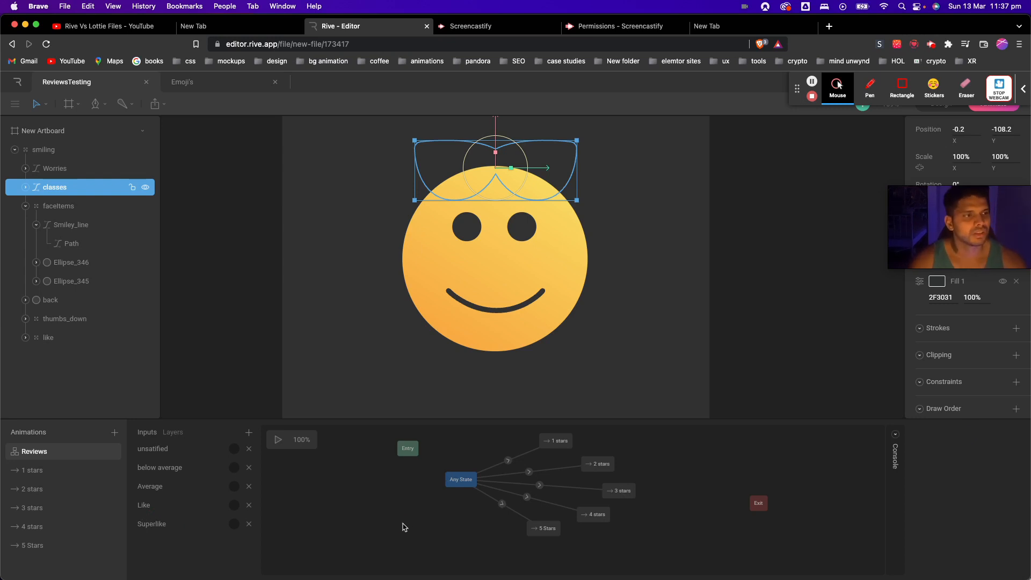
Start and stop playback of the Reviews state machine to check its preview.
left_click(277, 441)
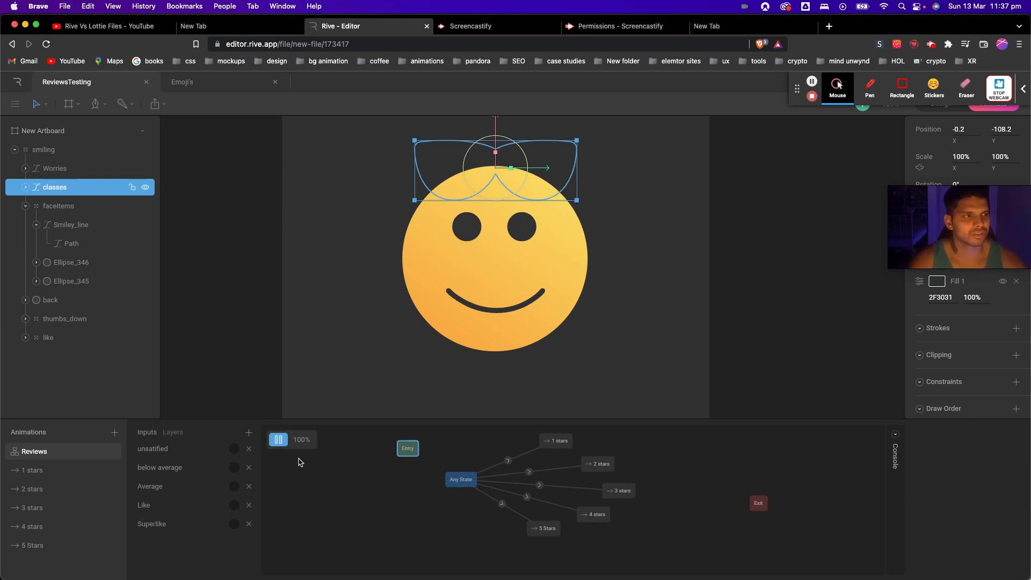
left_click(277, 444)
left_click(277, 443)
left_click(277, 443)
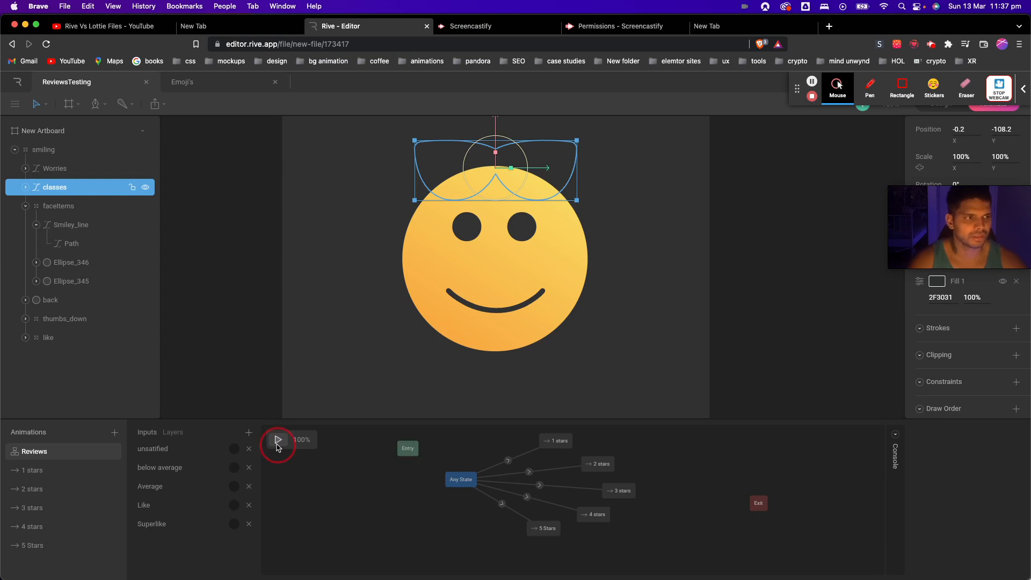
scroll(306, 460, "up", 3)
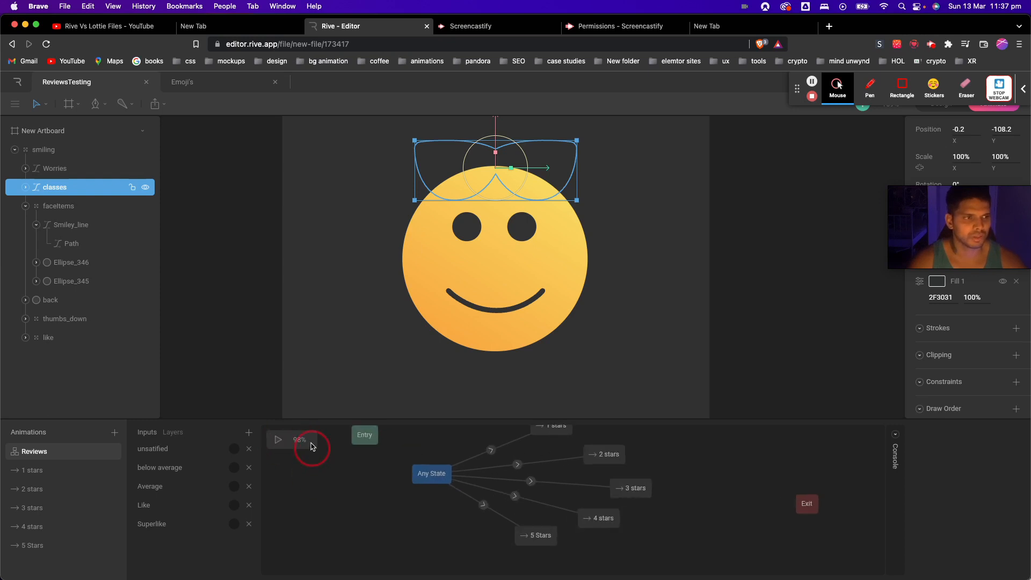
scroll(309, 499, "down", 3)
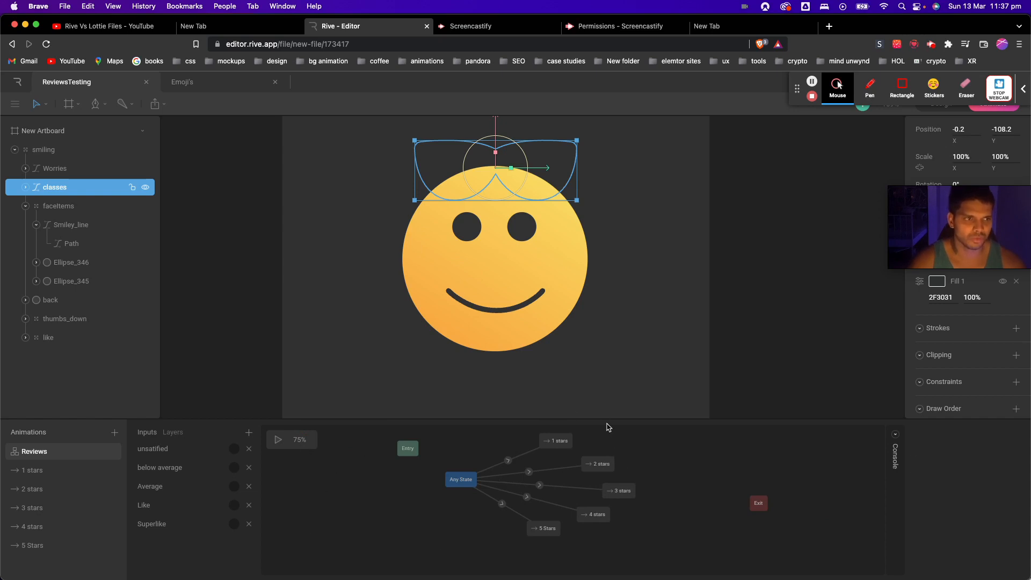
Enlarge the state machine area, play Reviews, and fire the unsatified, below average, Average, Like and Superlike triggers in order.
left_click_drag(608, 419, 601, 395)
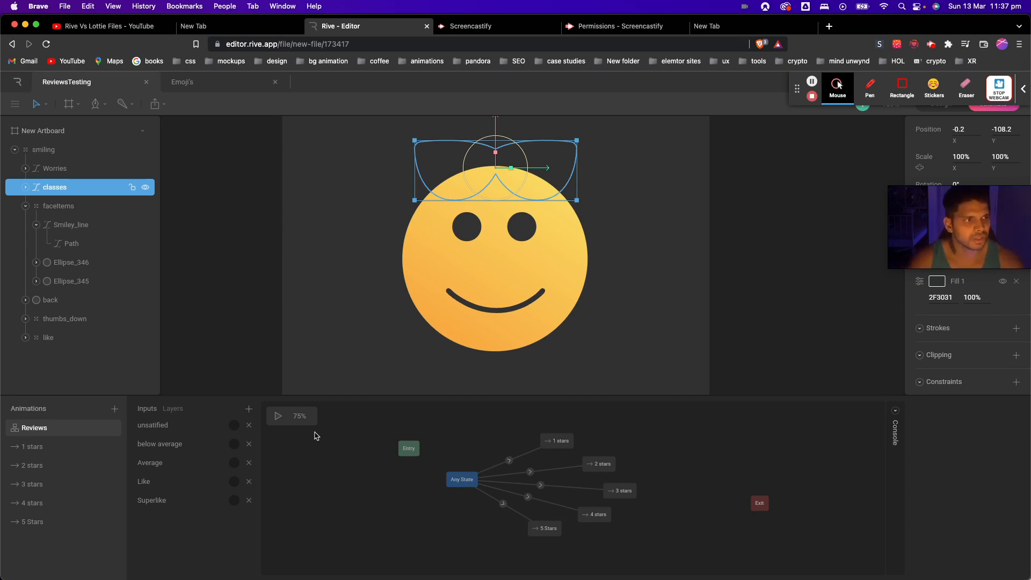
left_click(278, 417)
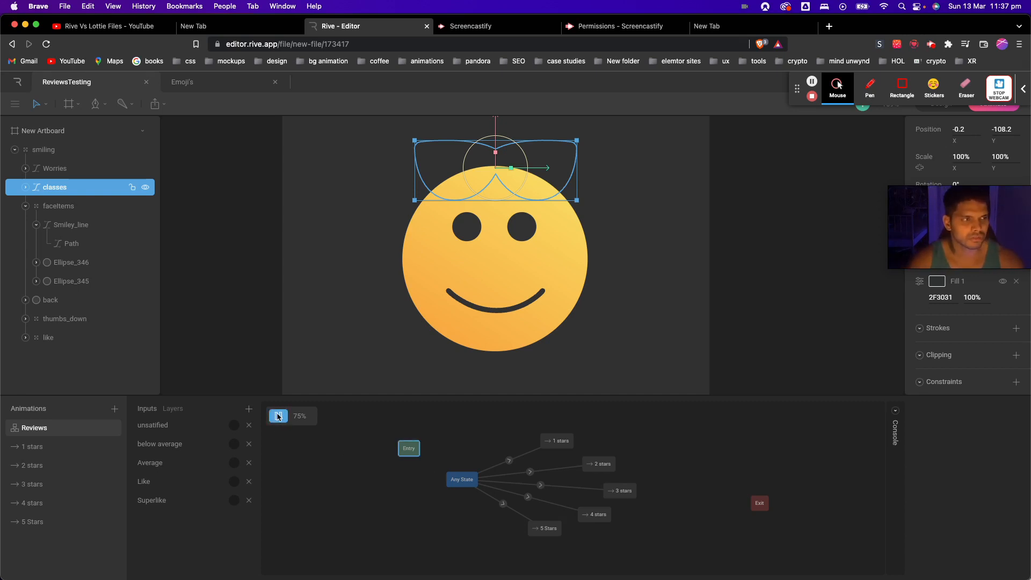
left_click(235, 425)
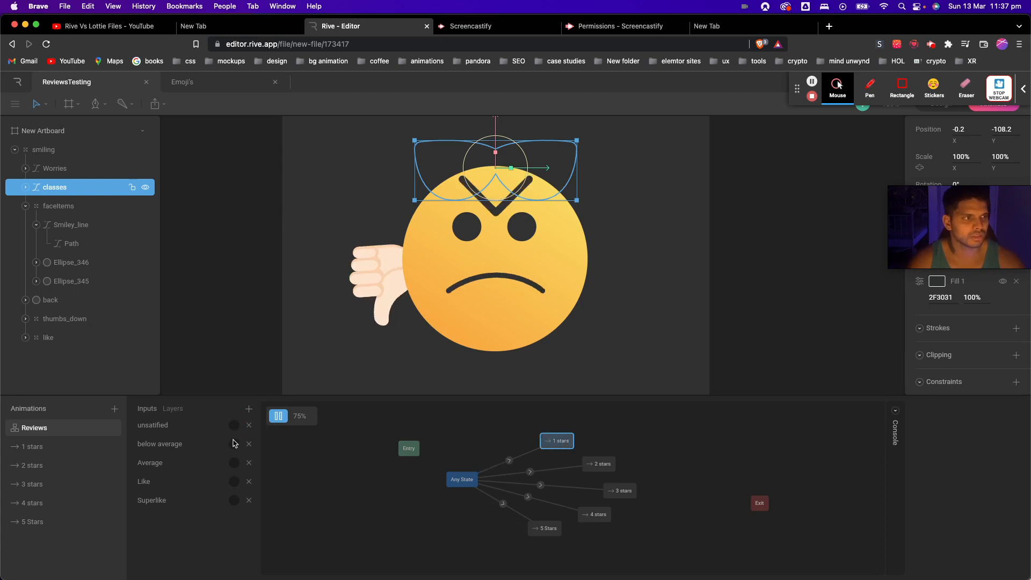
left_click(235, 444)
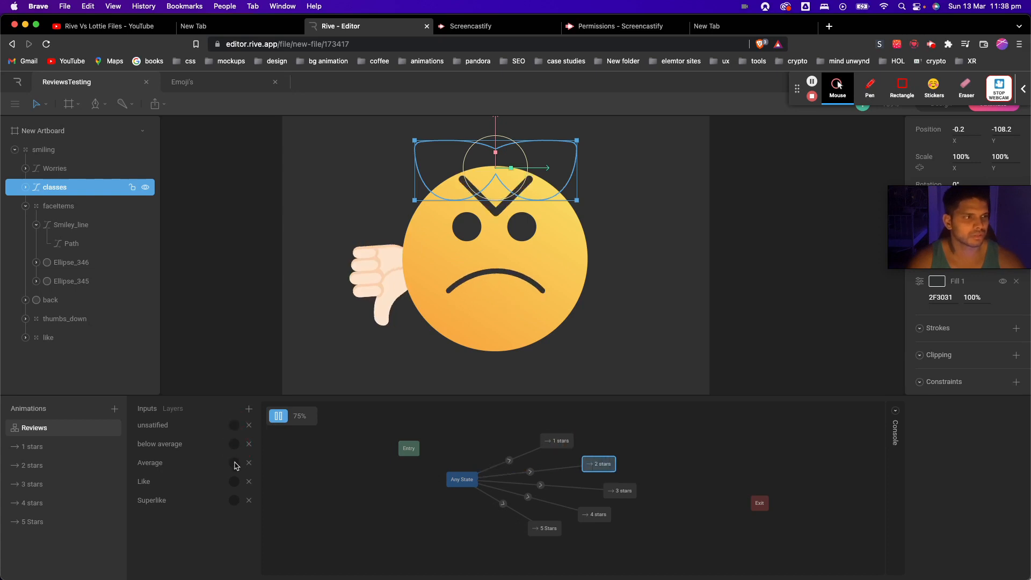
left_click(234, 463)
left_click(234, 482)
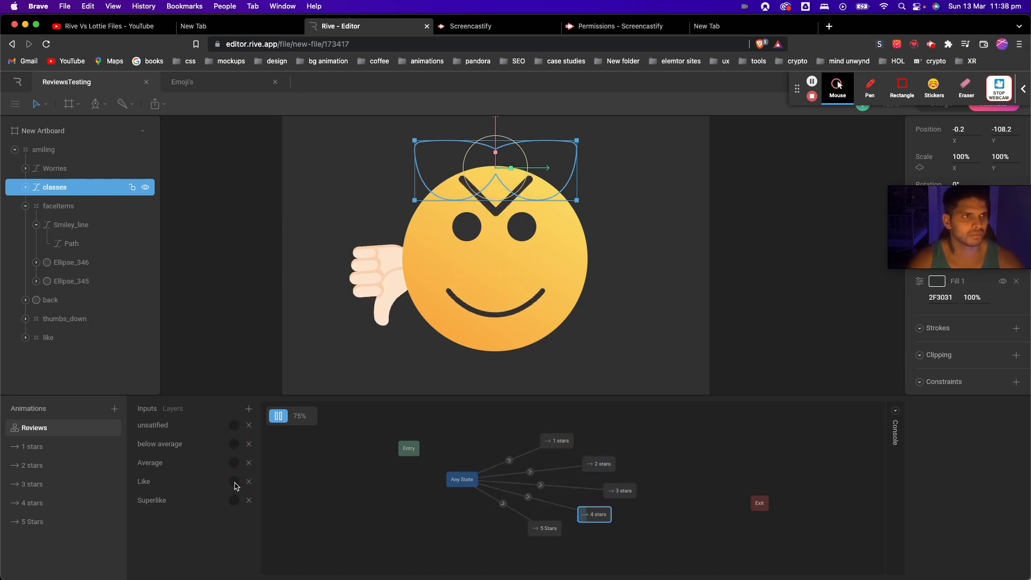
left_click(234, 500)
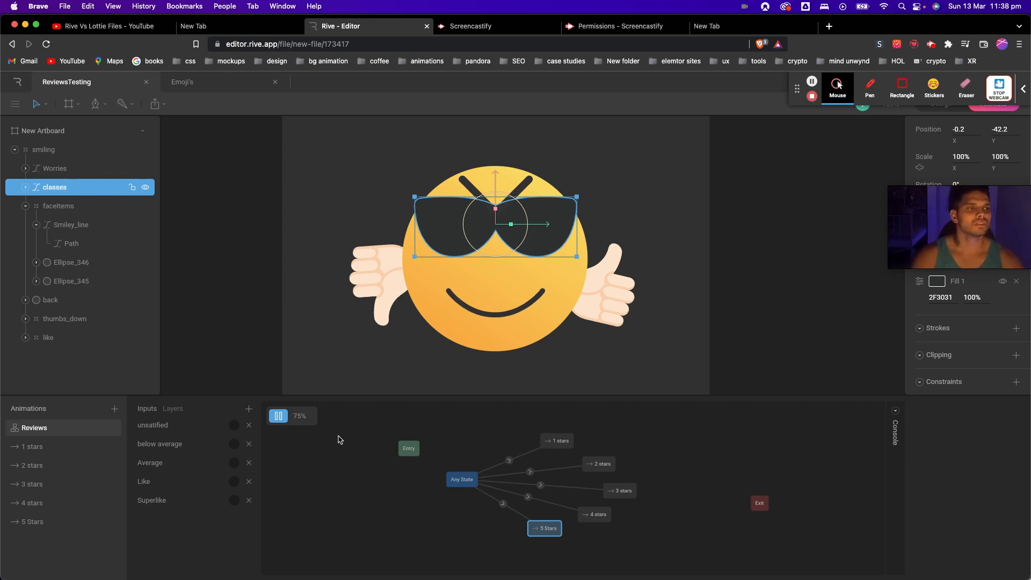
In the 2 stars animation, key the classes shape's X and Y position and its 0% opacity at the first frame.
left_click(95, 451)
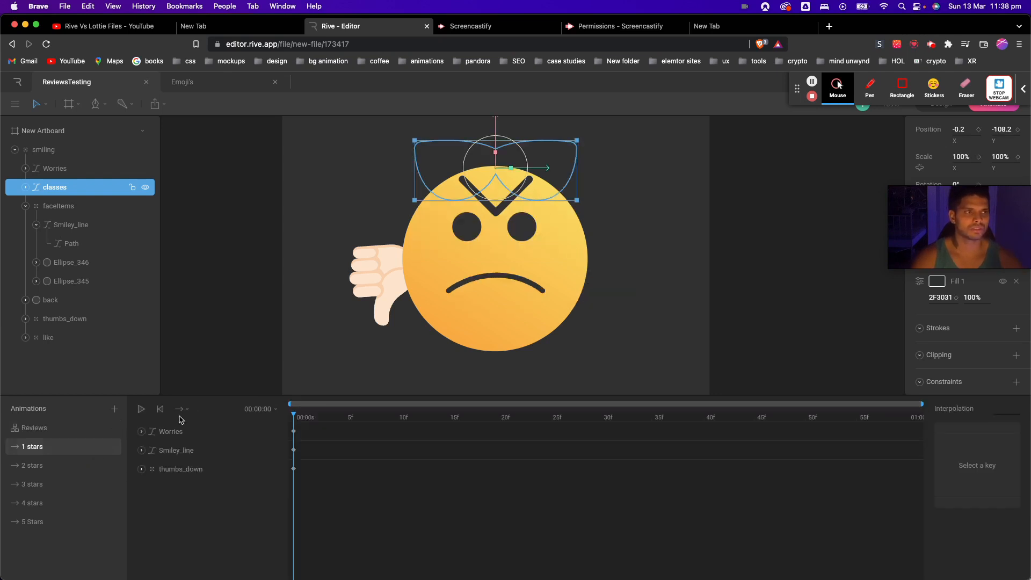
left_click(57, 464)
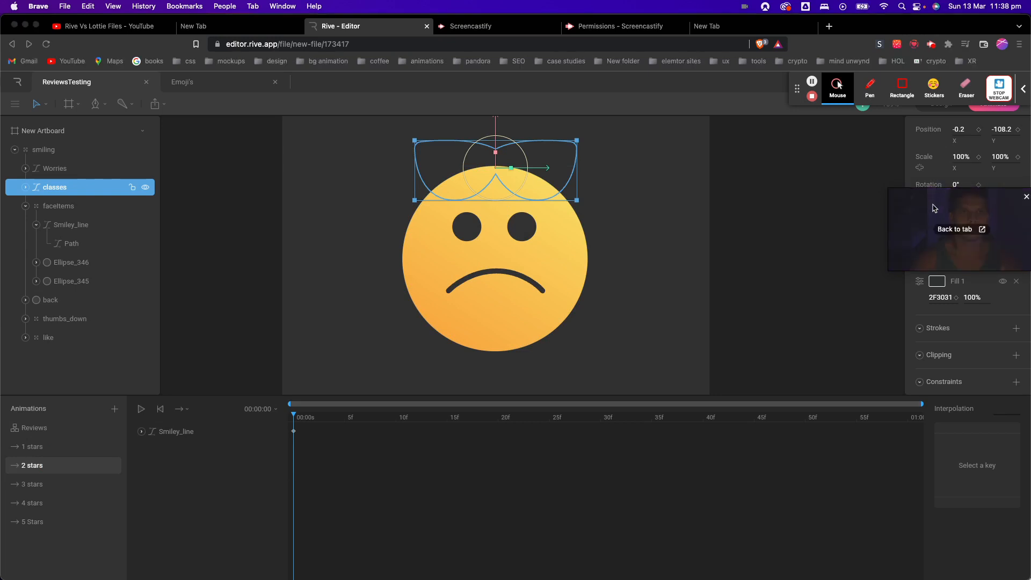
left_click(1018, 232)
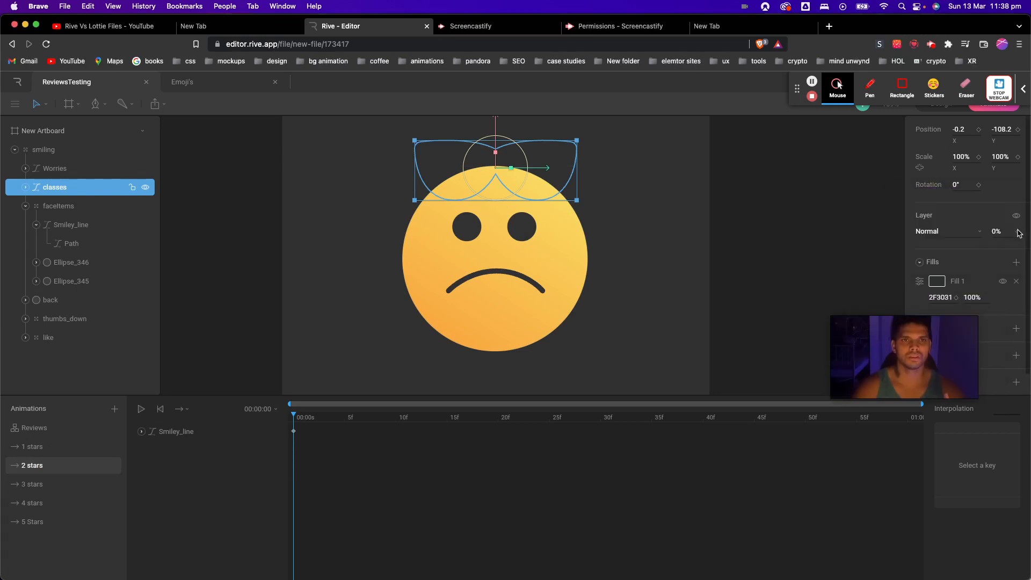
left_click(979, 131)
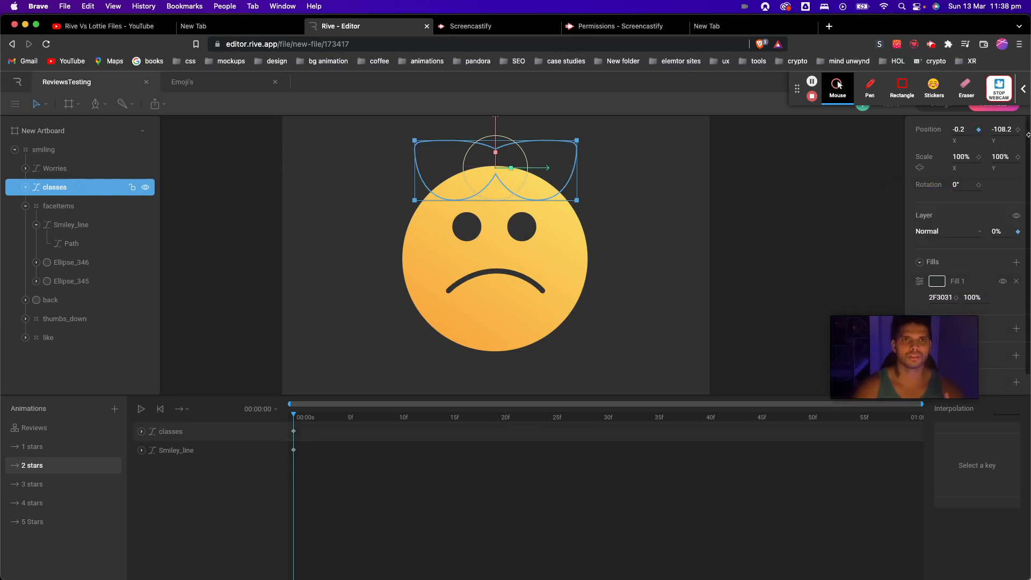
left_click(75, 486)
left_click(74, 464)
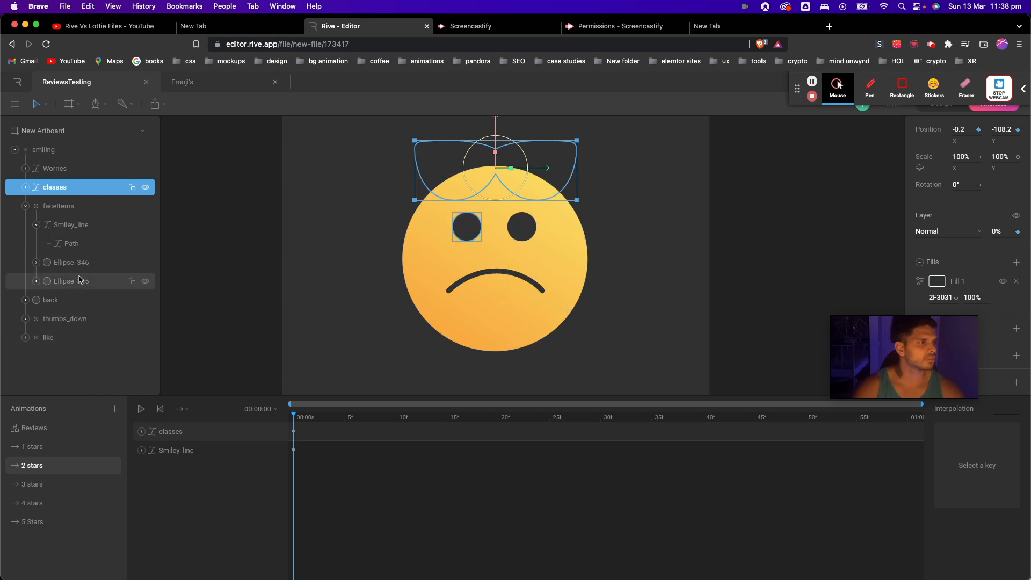
Key the Worries shape's X position at the first frame of the 2 stars and 3 stars animations.
left_click(64, 171)
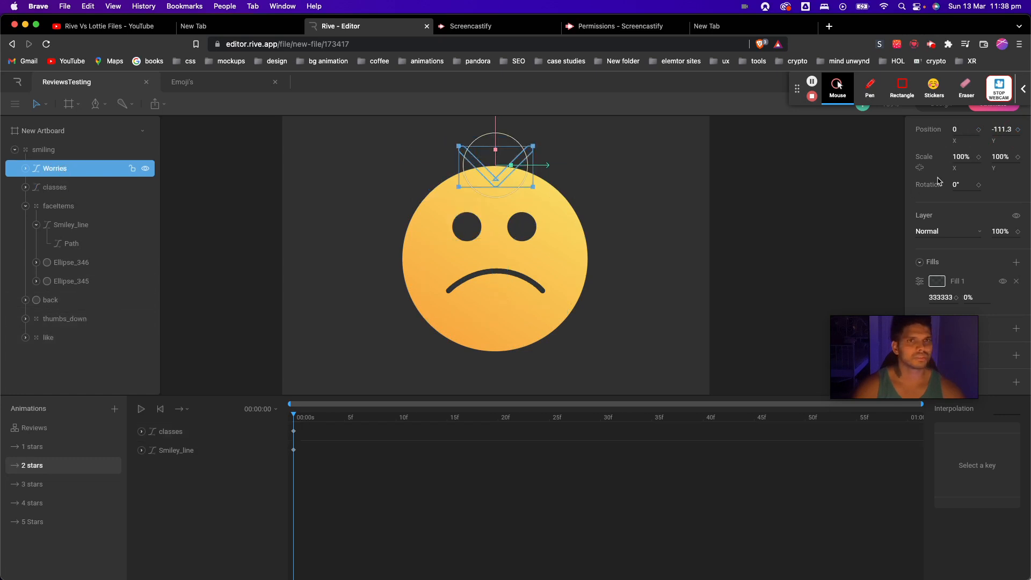
left_click(978, 130)
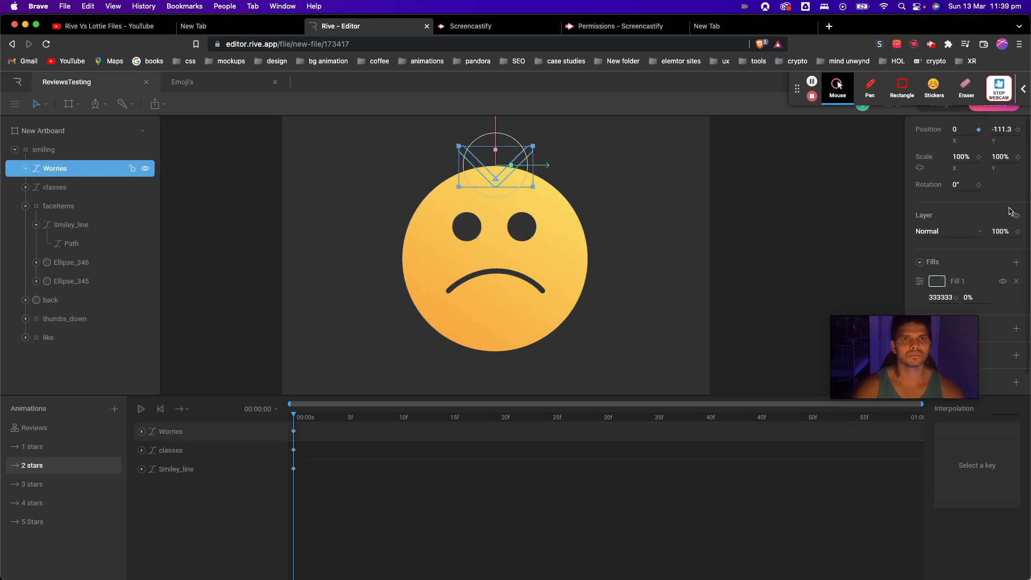
left_click(82, 484)
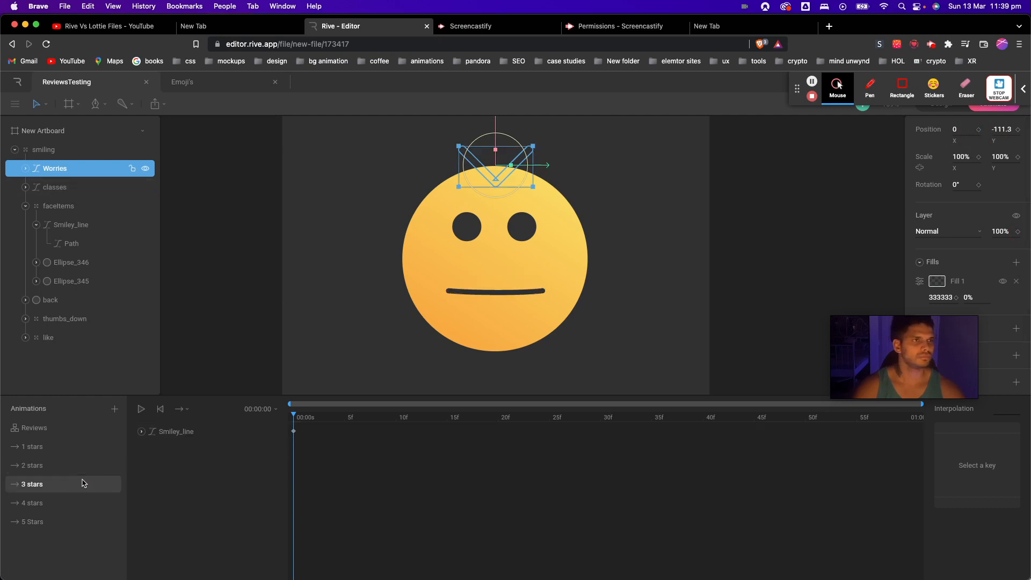
left_click(979, 130)
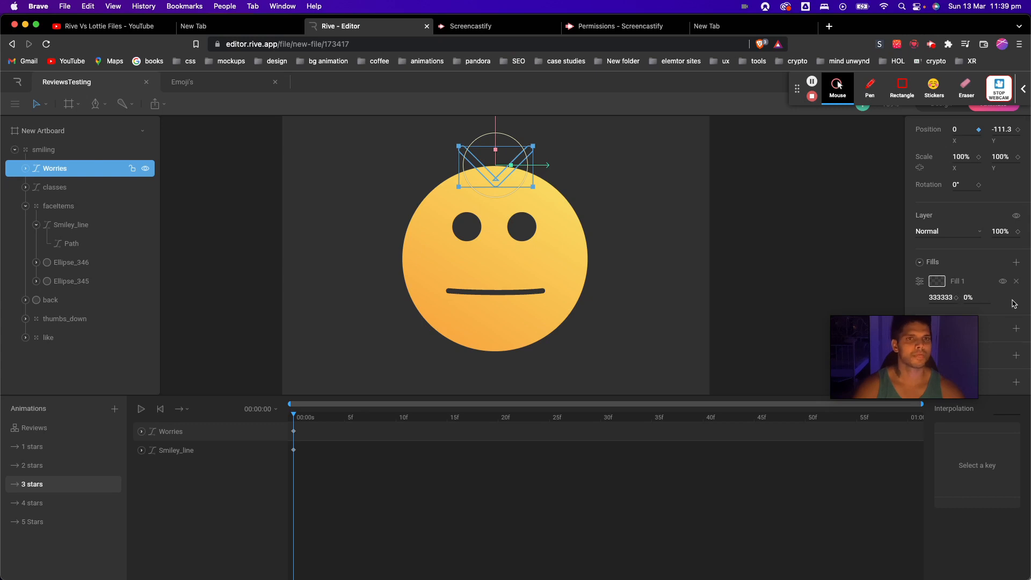
In the 4 stars animation, key the Worries fill colour and the like group's X and Y position at the first frame.
left_click(94, 500)
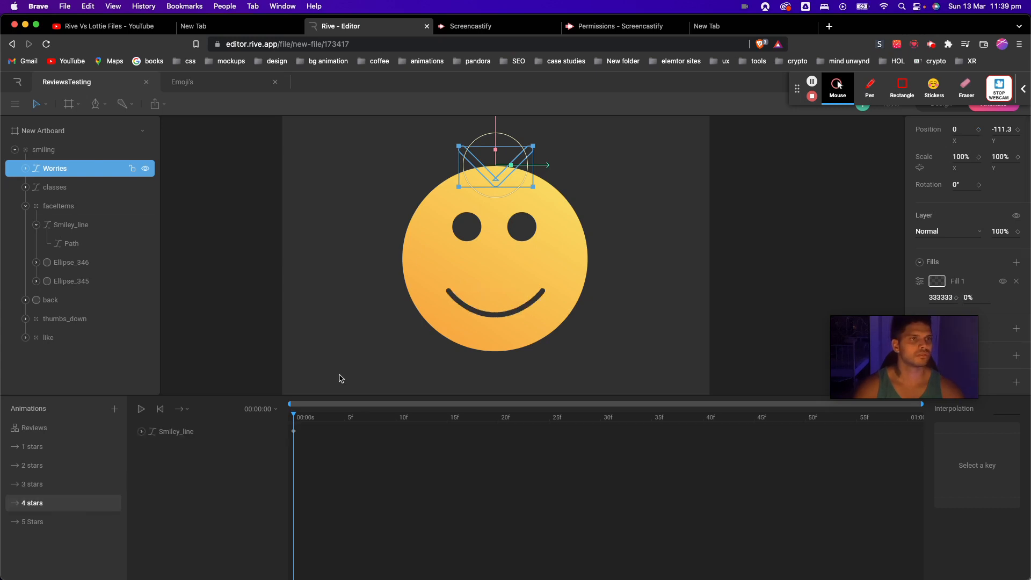
left_click(956, 297)
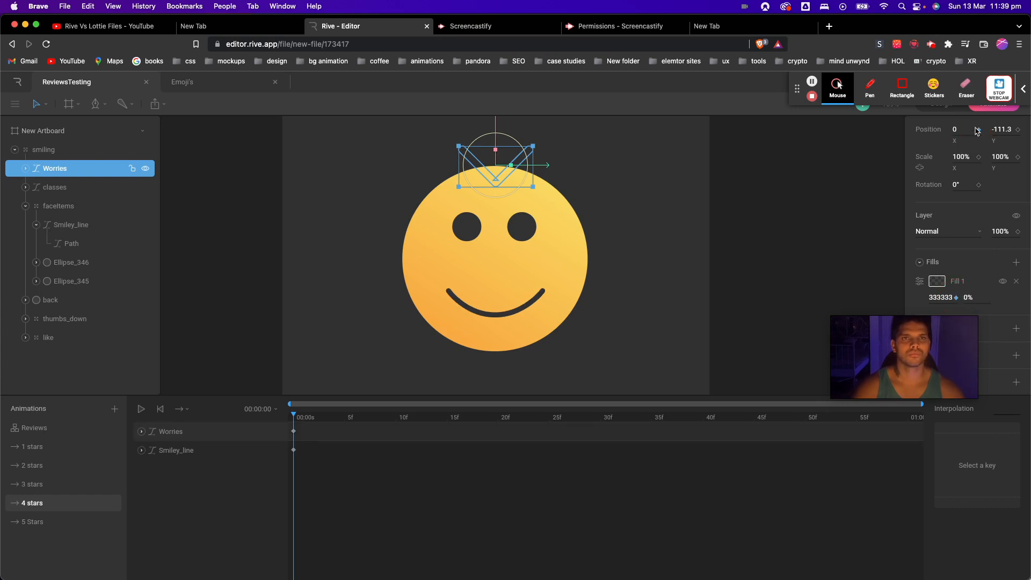
left_click(99, 333)
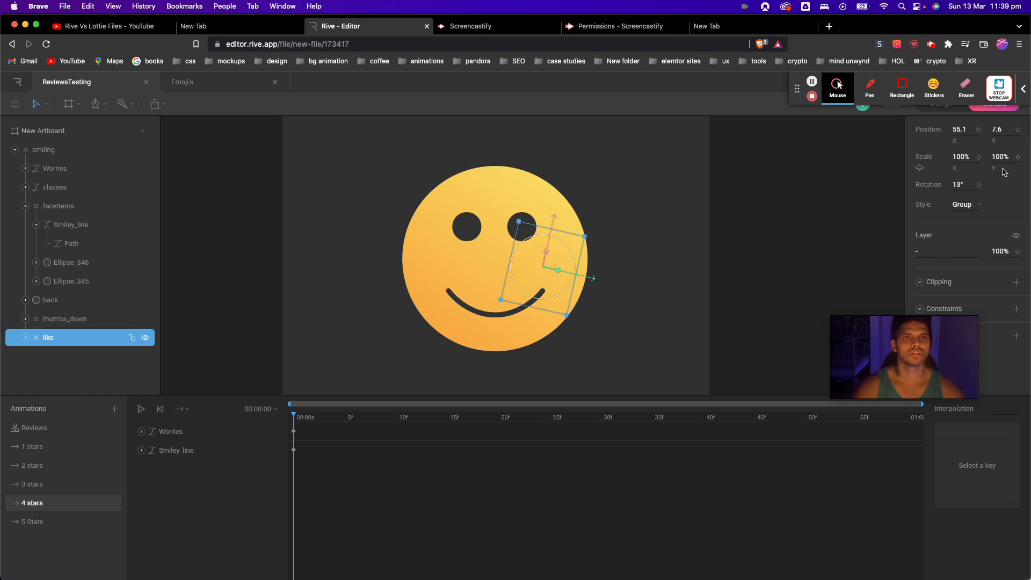
left_click(1017, 129)
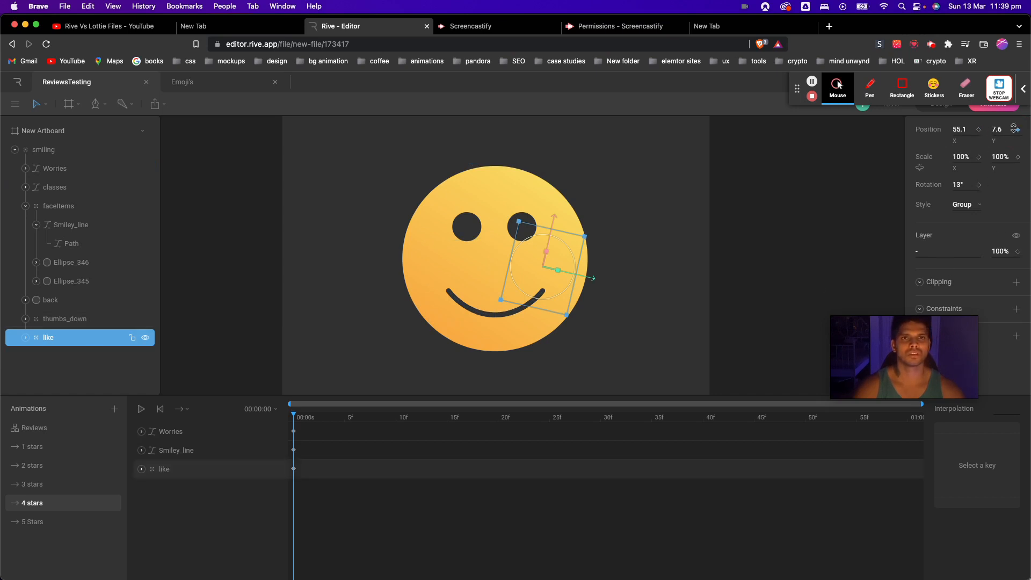
left_click(978, 129)
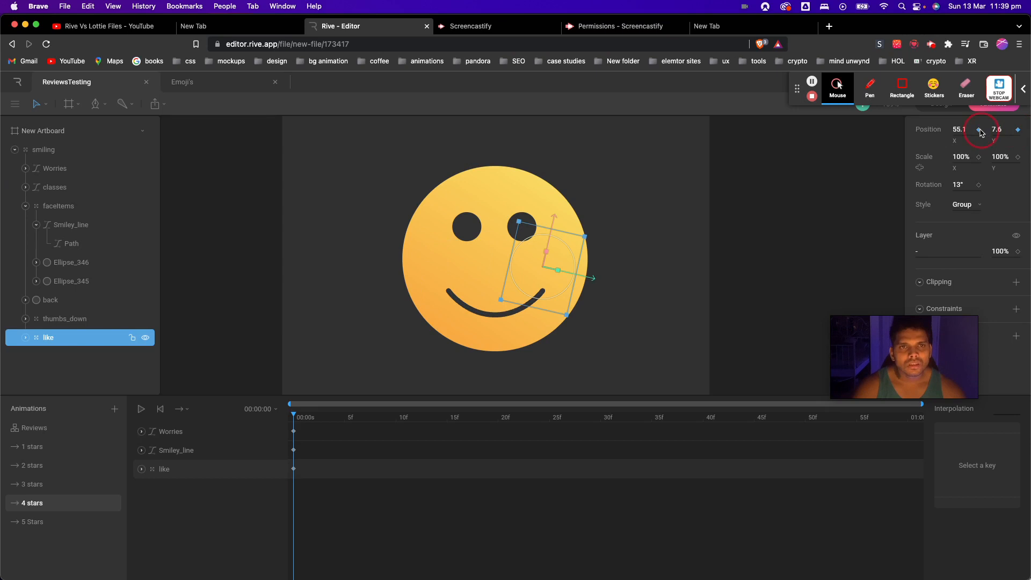
Play the Reviews state machine, fire the unsatified and below average triggers to check their transition, and stop playback.
left_click(77, 518)
left_click(54, 429)
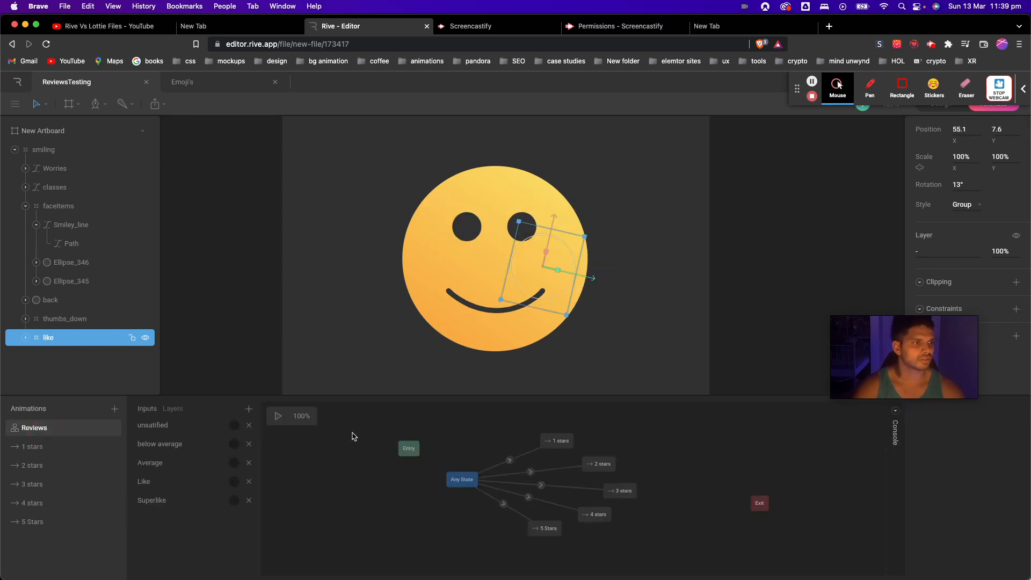
left_click(277, 417)
left_click(234, 443)
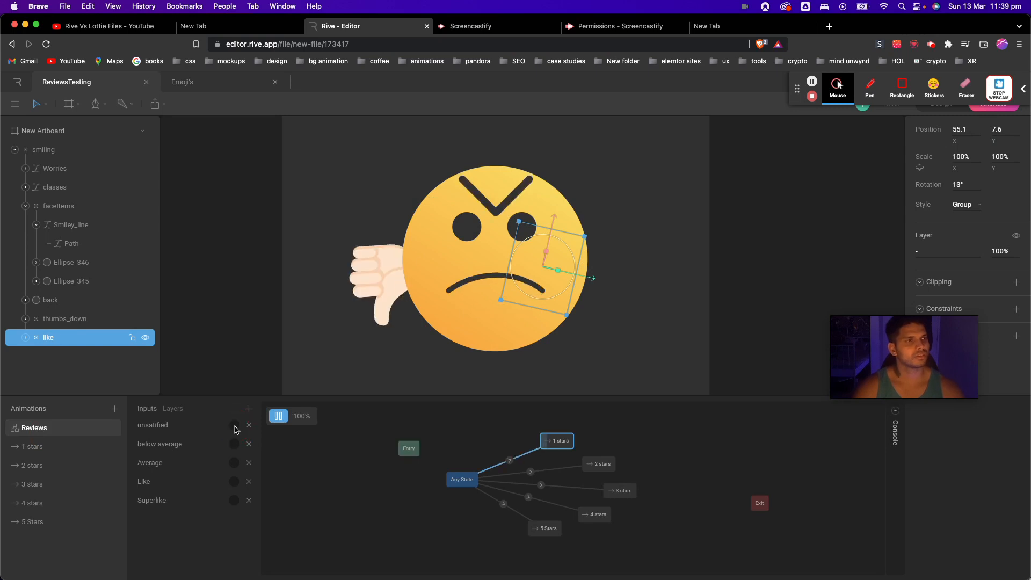
left_click(234, 446)
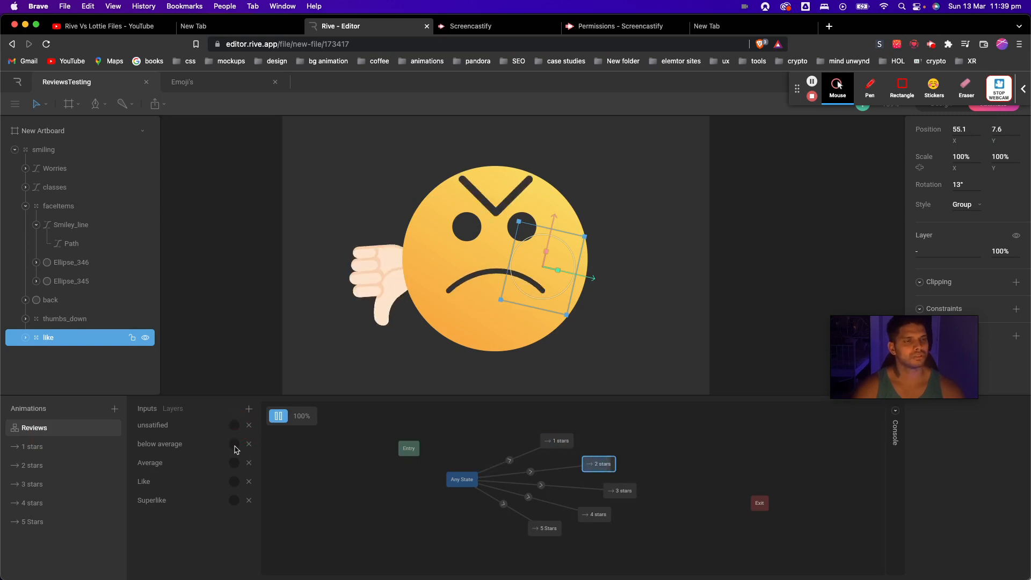
left_click(278, 416)
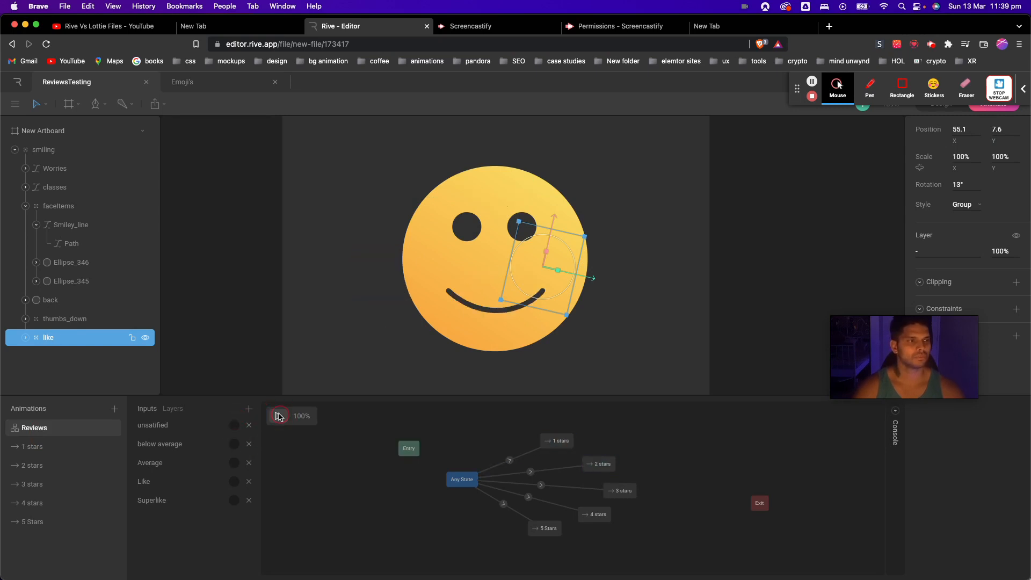
In the 4 stars animation, key the thumbs_down group's X and Y position at the first frame.
left_click(49, 502)
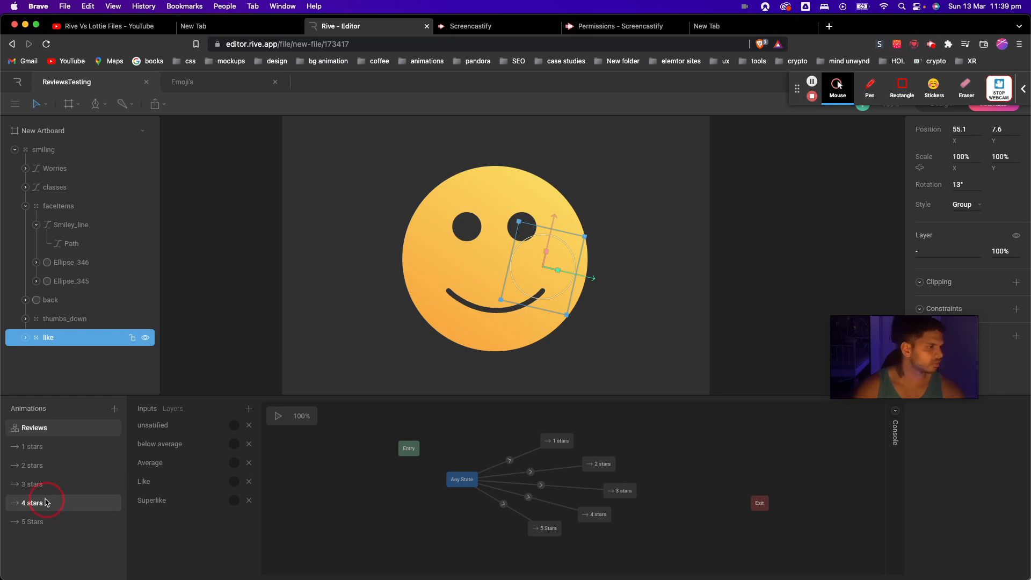
left_click(84, 320)
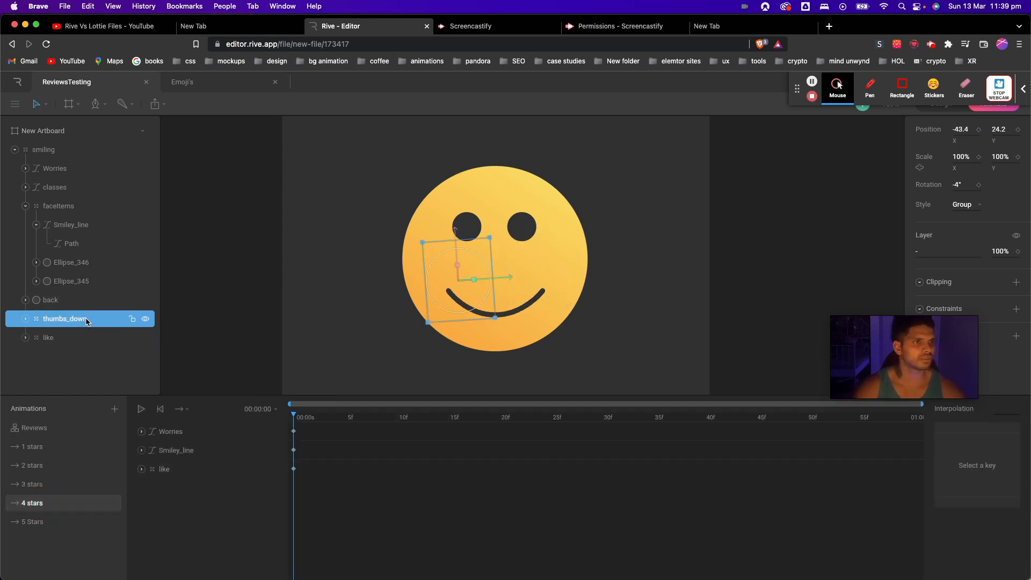
left_click(979, 130)
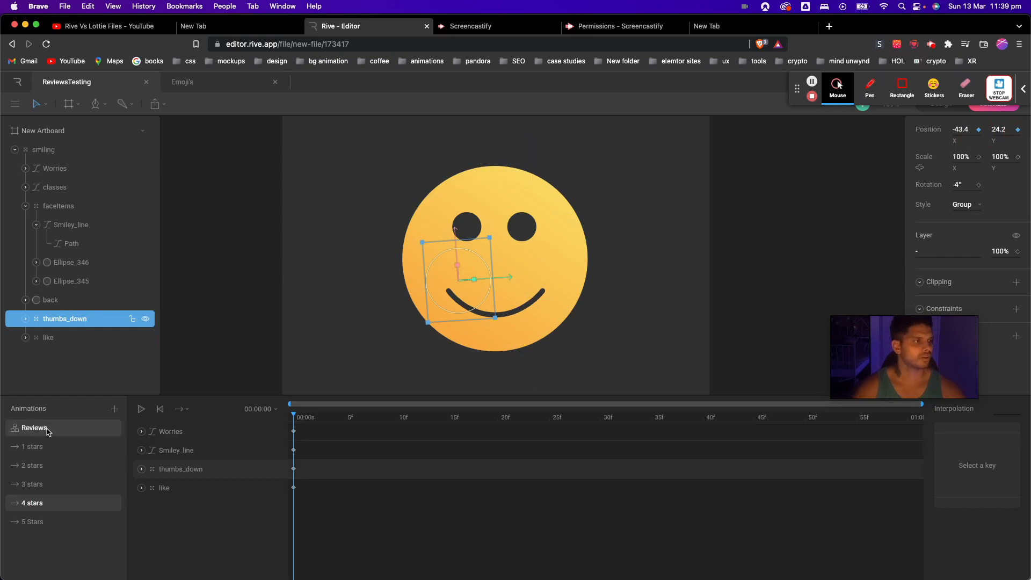
Play the Reviews state machine and fire Superlike followed by Like to check the 5 Stars to 4 stars change.
left_click(117, 427)
left_click(277, 417)
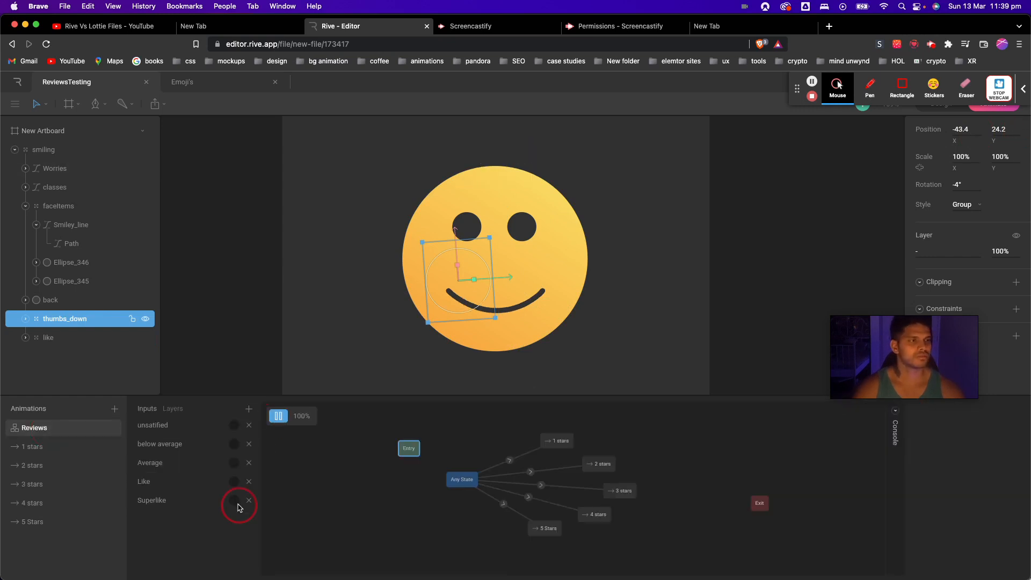
left_click(238, 505)
left_click(233, 484)
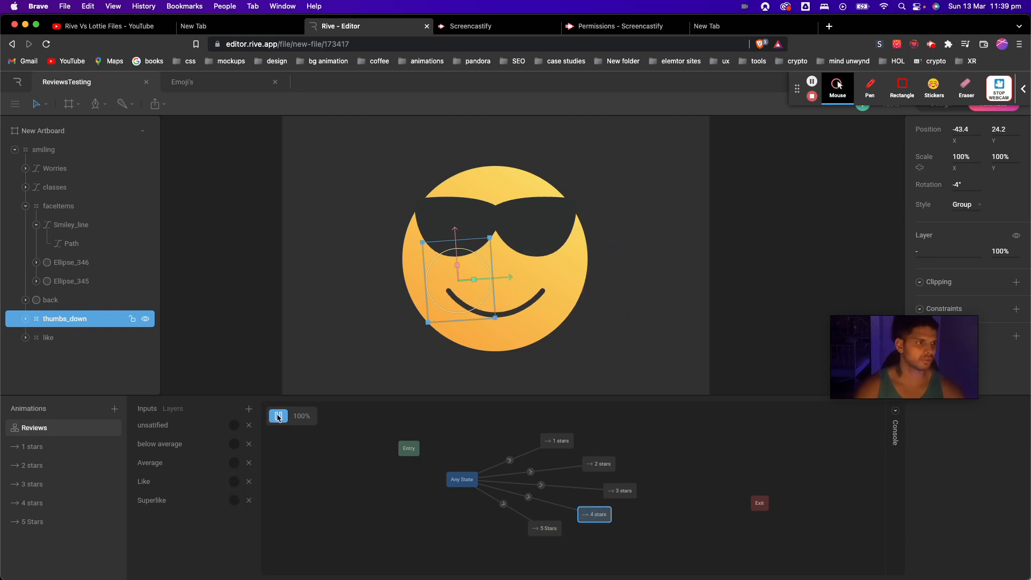
In the 4 stars animation, key the classes shape's X and Y position and its 0% opacity at the first frame.
left_click(60, 502)
left_click(537, 197)
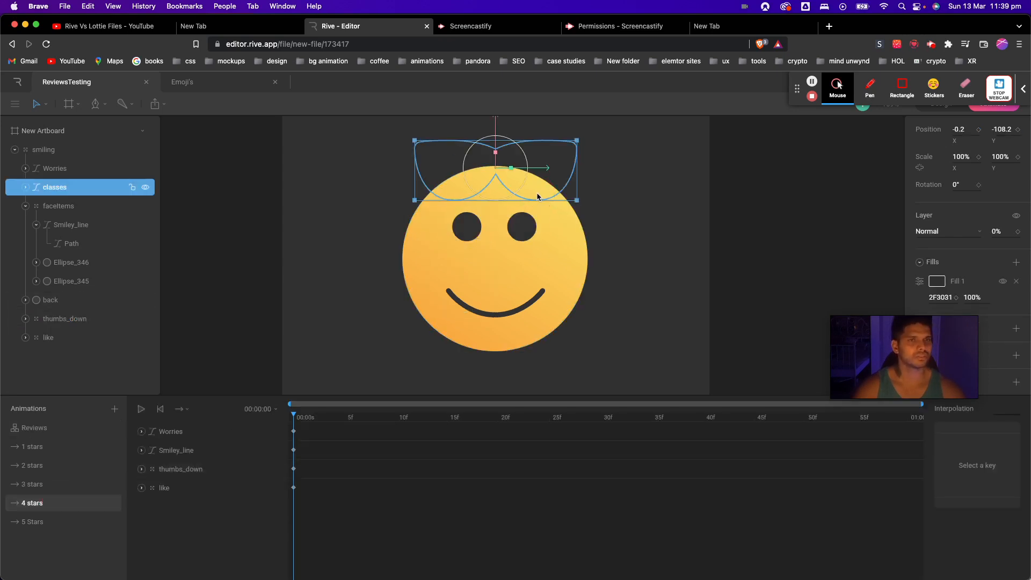
left_click(978, 129)
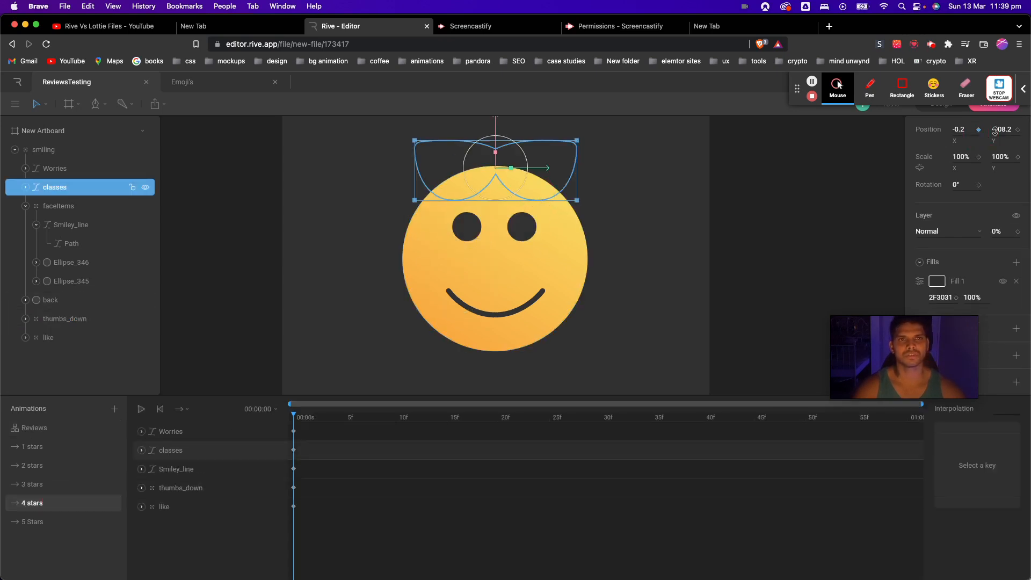
left_click(1018, 130)
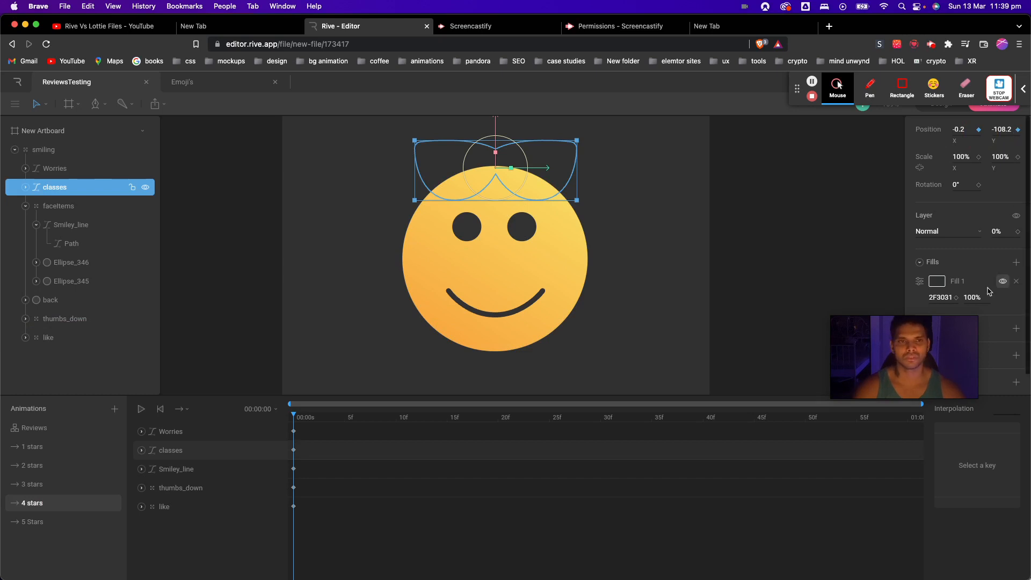
left_click(1018, 231)
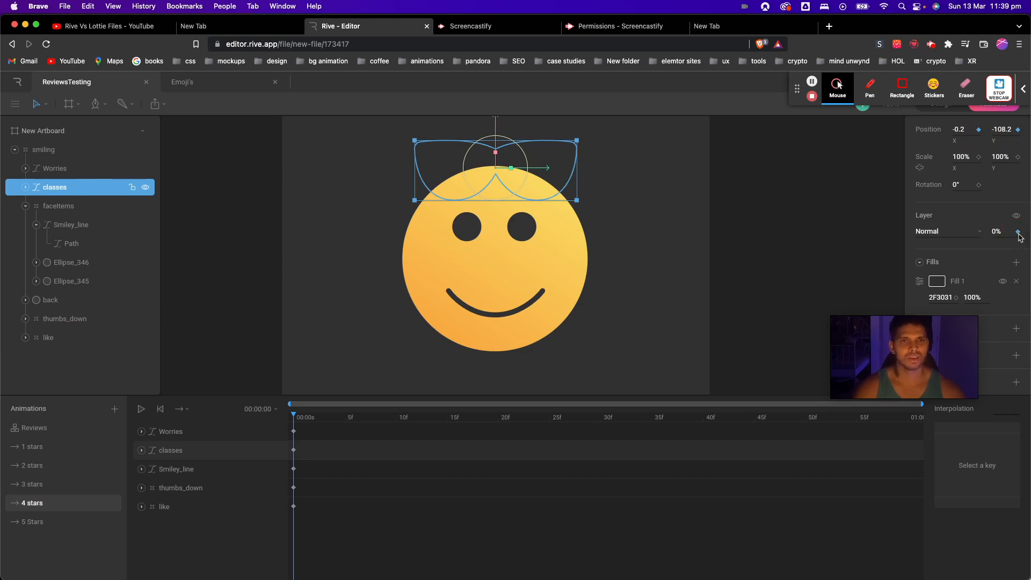
Play the Reviews state machine and fire Superlike, Like, Average, below average and unsatified in turn to check the transitions.
left_click(56, 430)
left_click(277, 417)
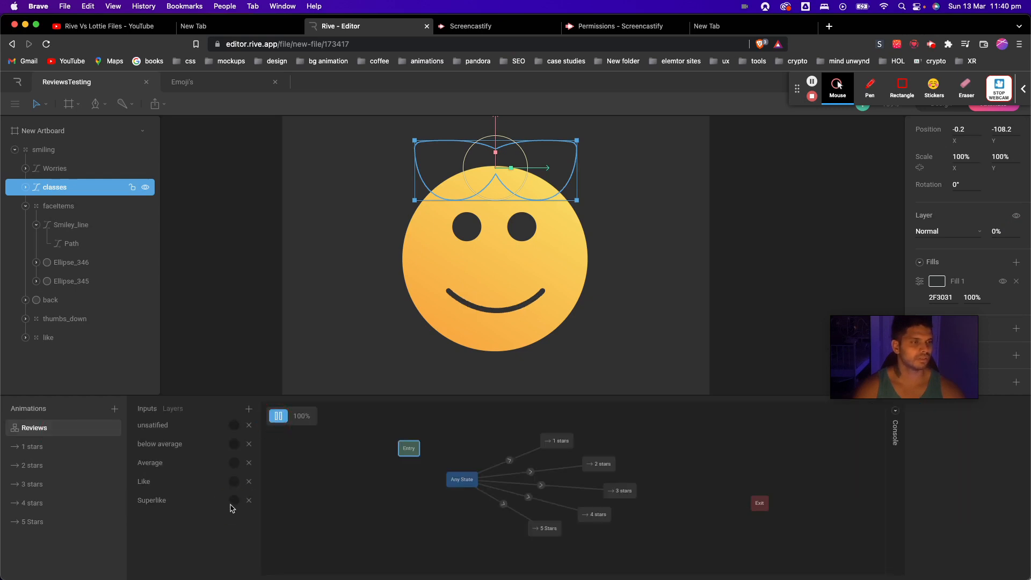
left_click(232, 505)
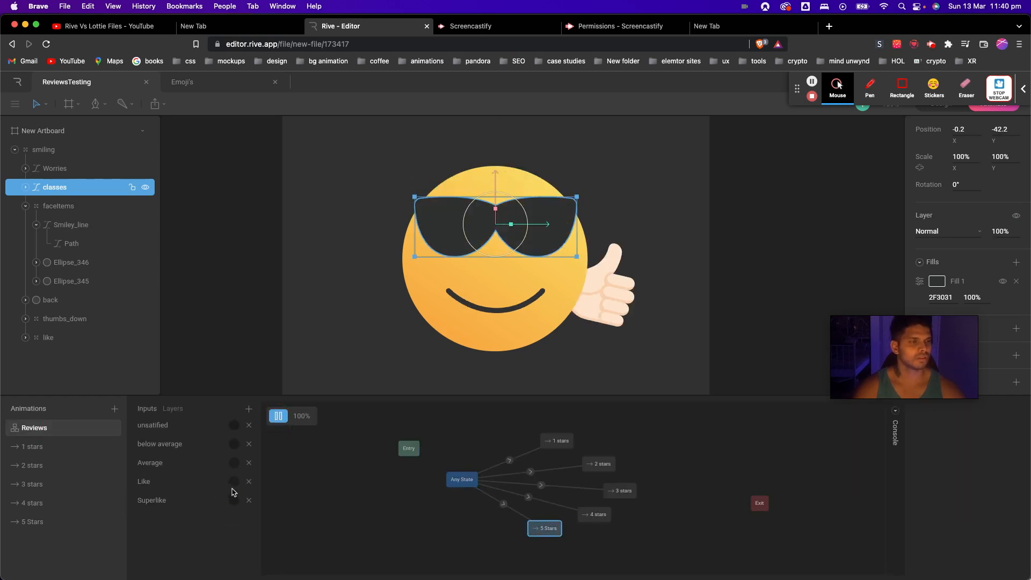
left_click(234, 481)
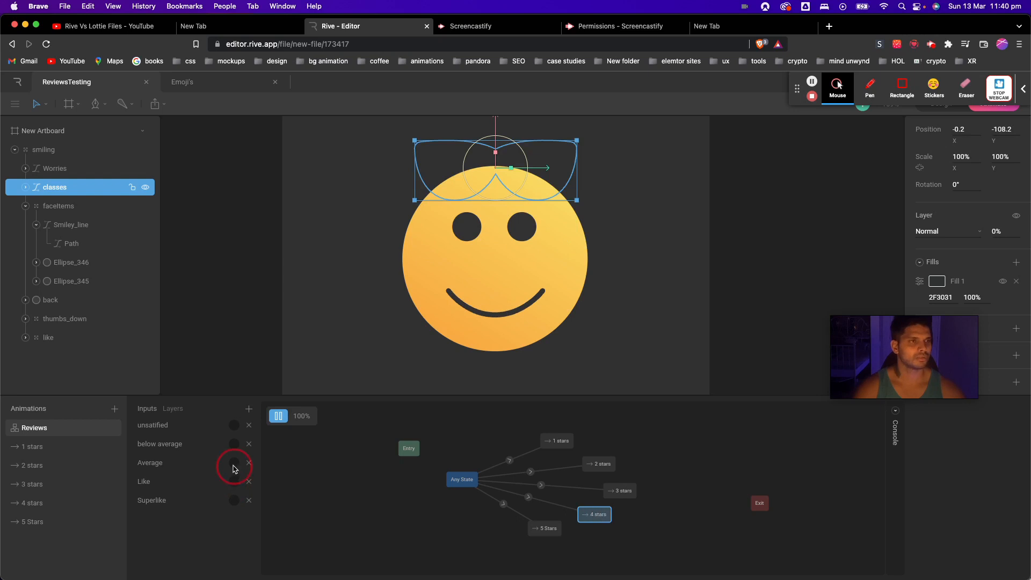
left_click(234, 465)
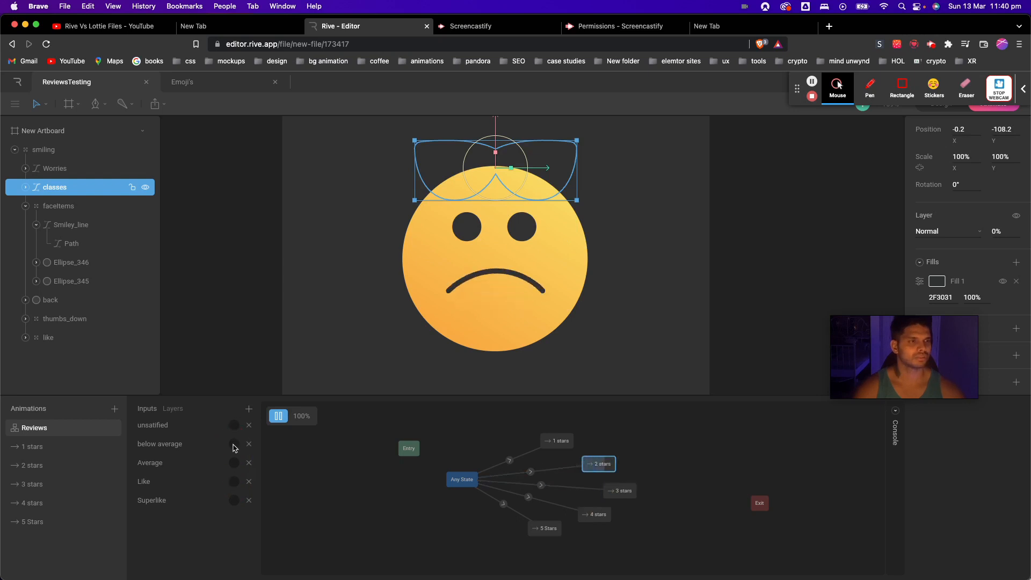
left_click(234, 425)
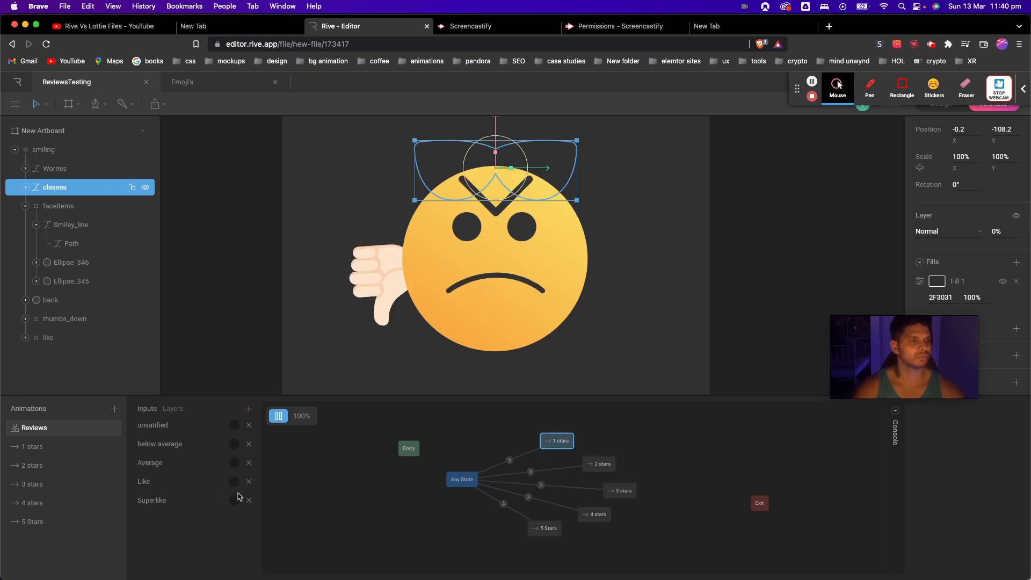
Alternate between the Superlike and unsatified triggers to check the change between 5 Stars and 1 stars, and stop playback.
left_click(235, 500)
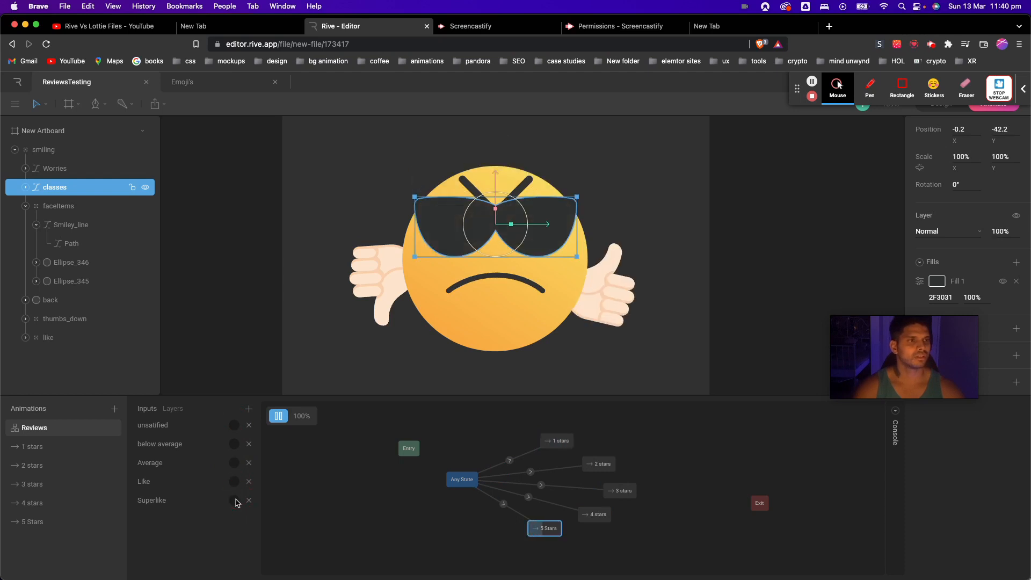
left_click(234, 425)
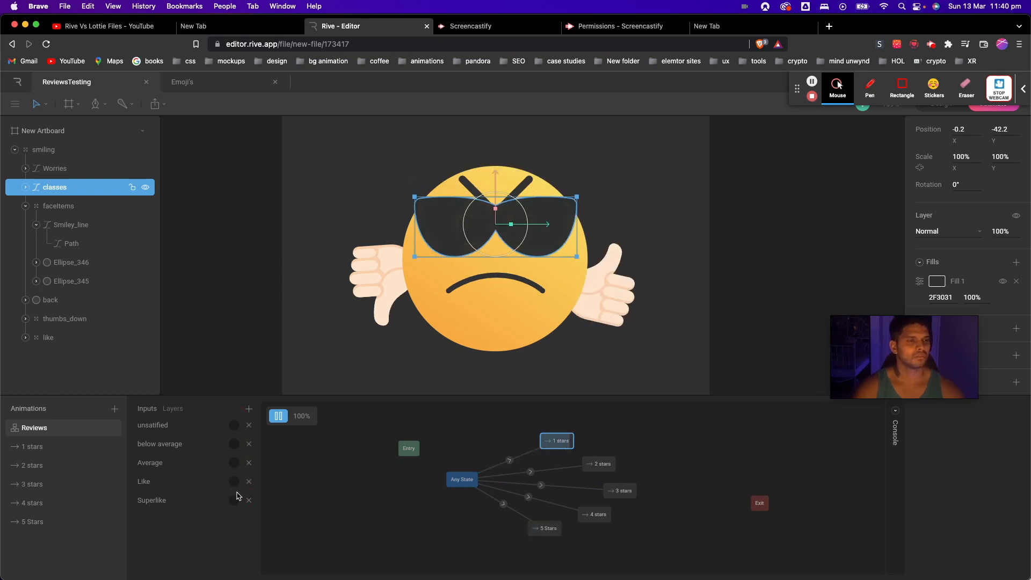
left_click(235, 501)
left_click(234, 426)
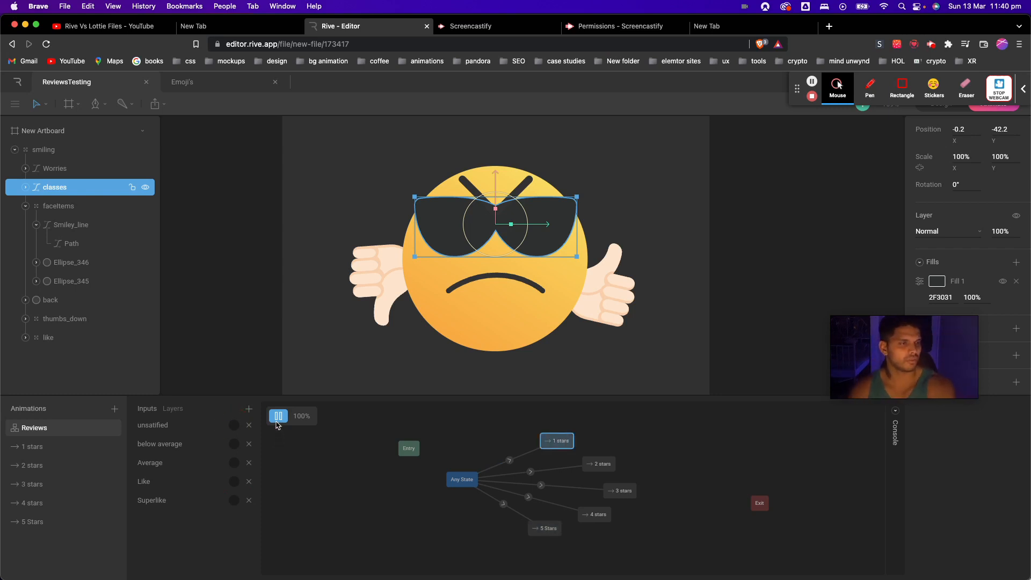
left_click(278, 416)
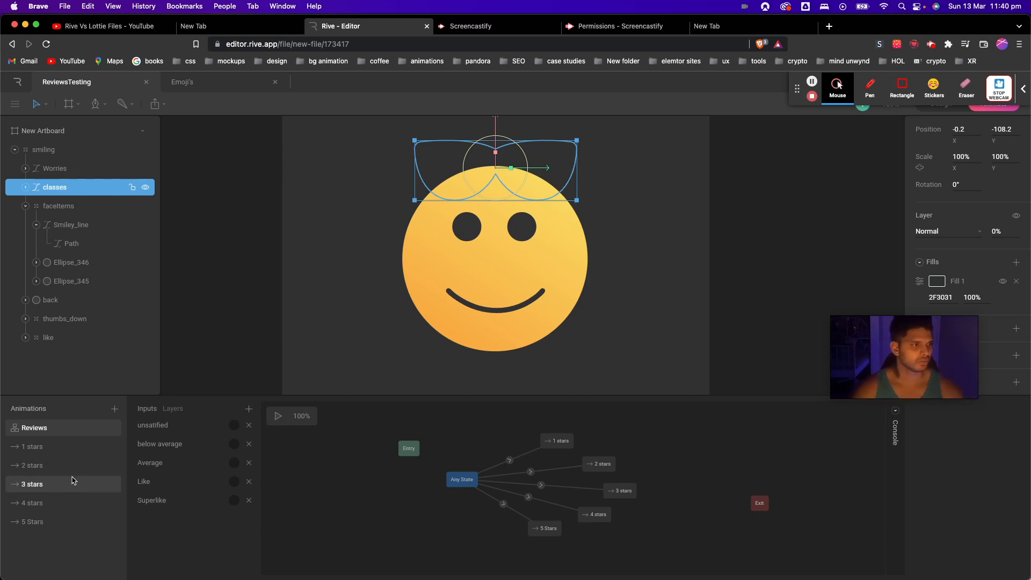
In the 1 stars animation, key the classes shape's X and Y position and its 0% opacity at the first frame.
left_click(47, 453)
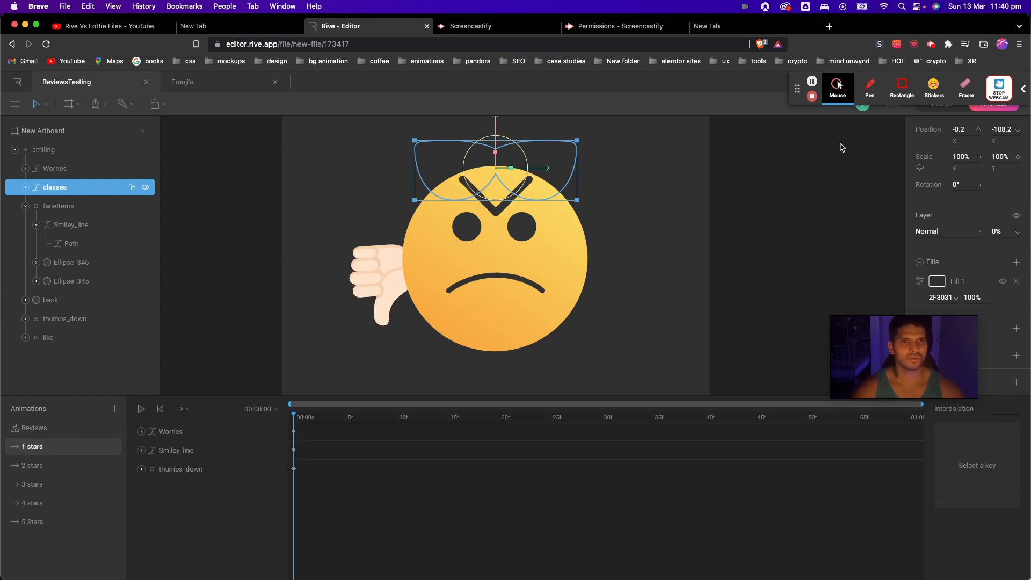
left_click(1017, 129)
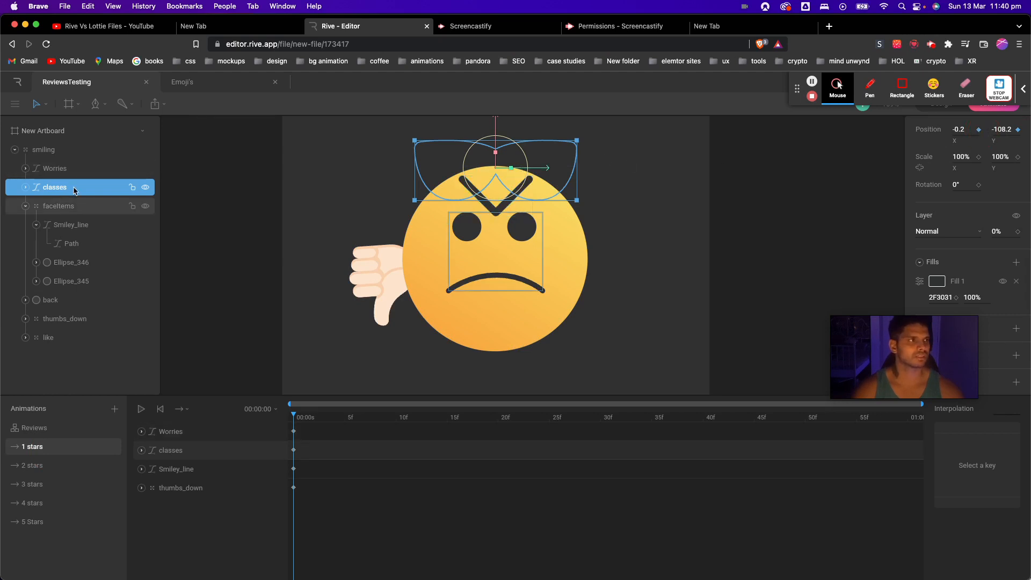
left_click(1018, 232)
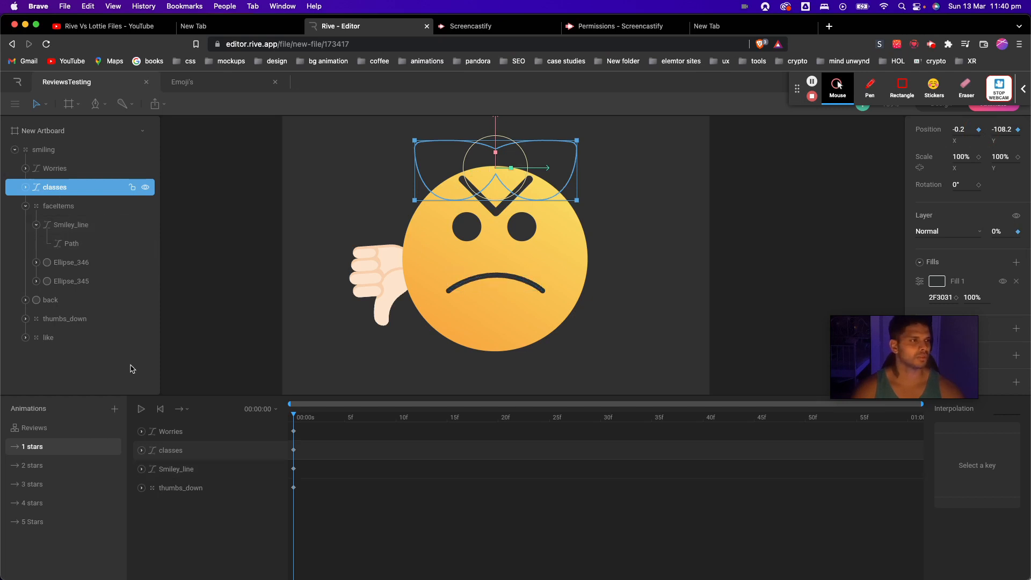
Key the like group's X and Y position at the first frame of the 1 stars animation.
left_click(88, 319)
left_click(81, 337)
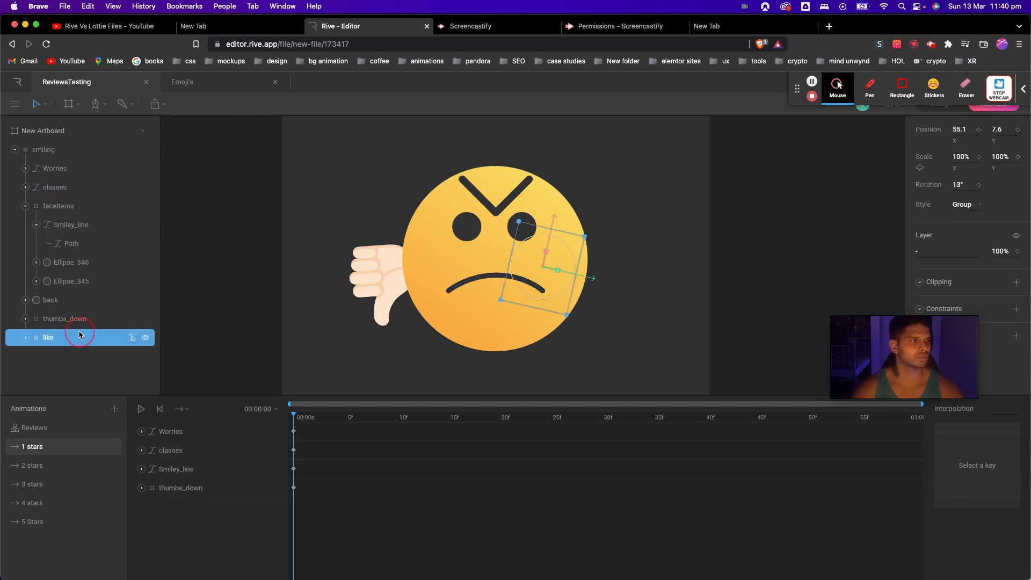
left_click(978, 130)
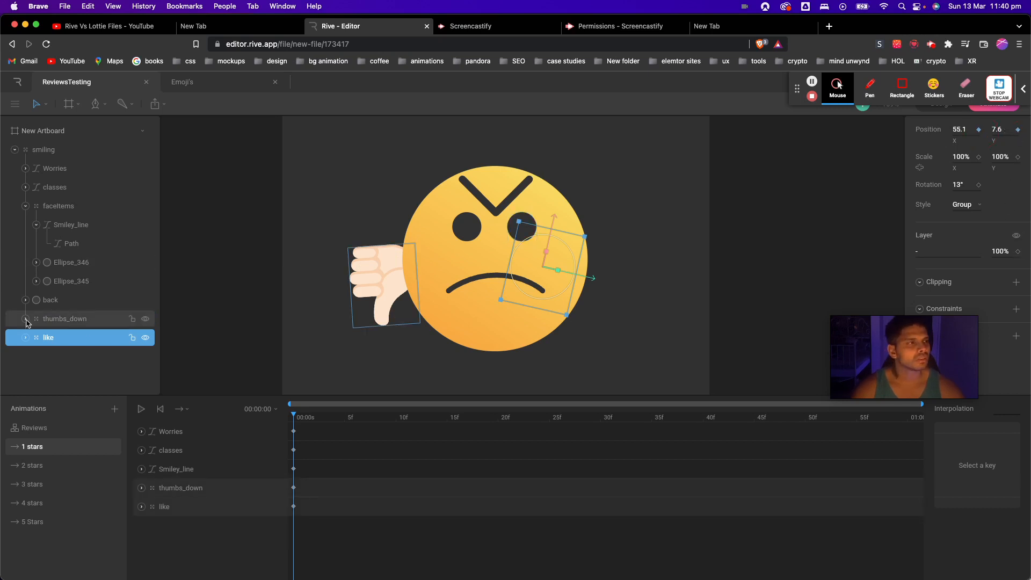
In the 5 Stars animation, key the Worries shape's 0% fill and X position and the thumbs_down group's X position at 00:00:03.
left_click(53, 521)
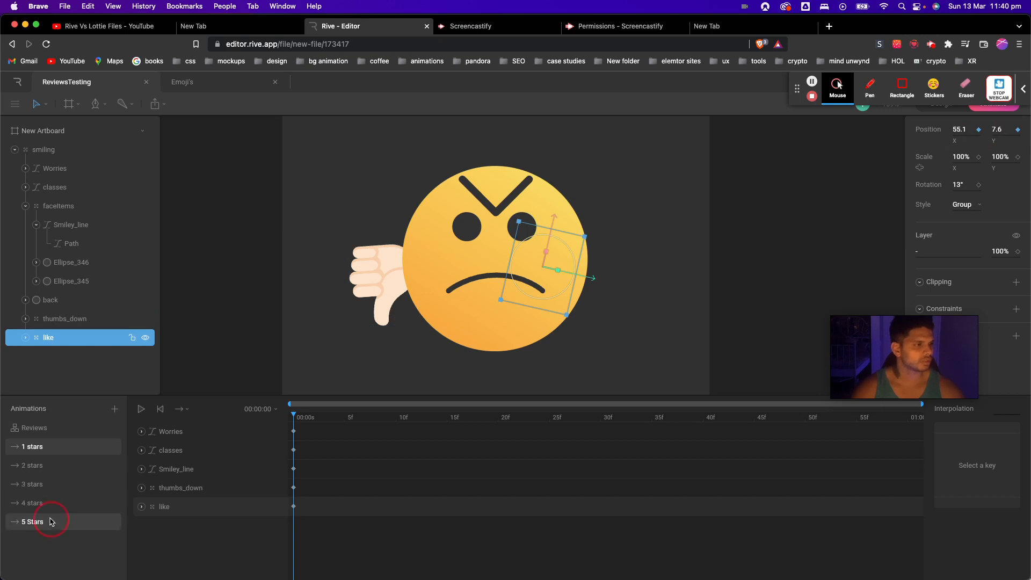
left_click(514, 170)
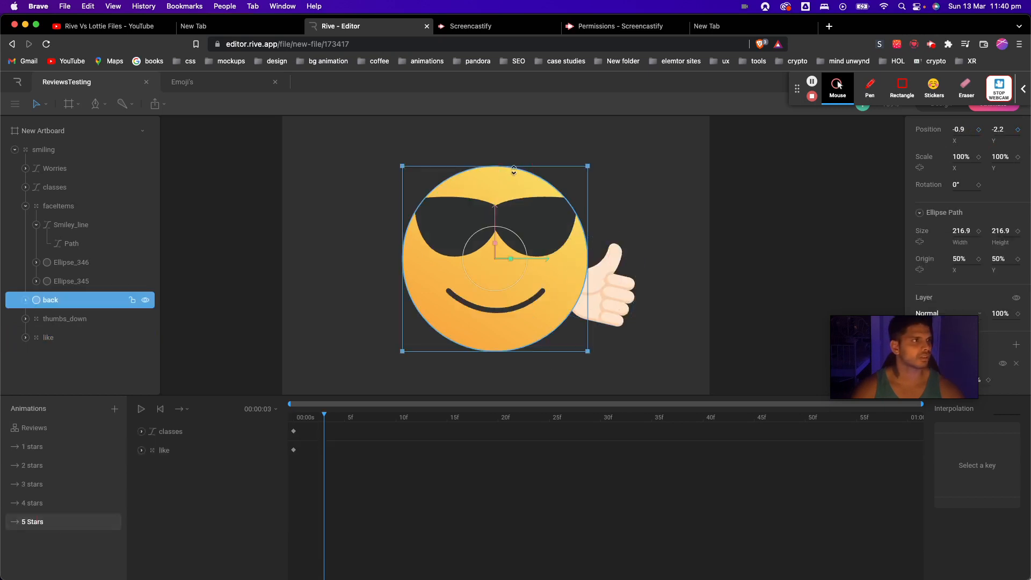
left_click(73, 170)
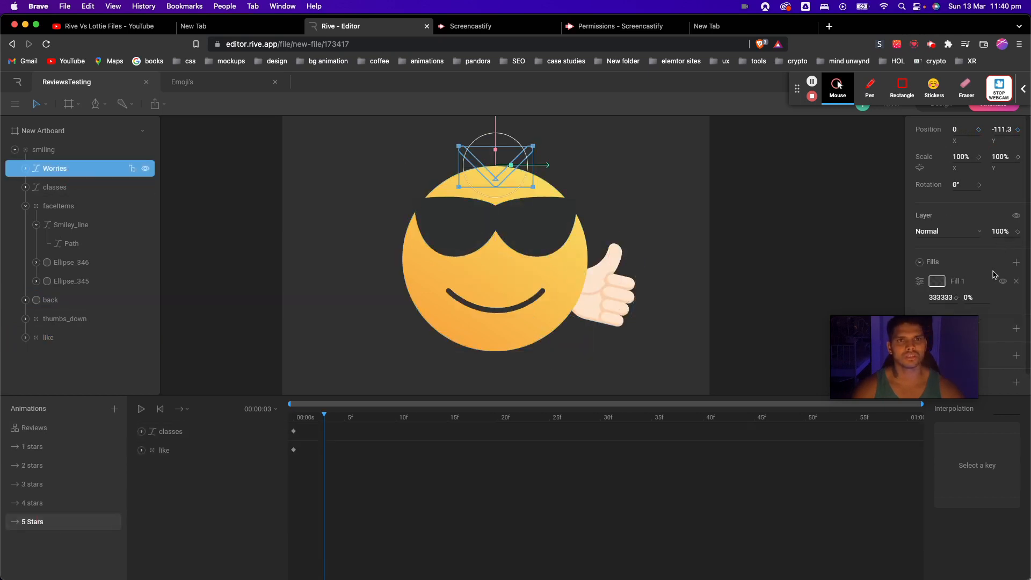
left_click(956, 298)
left_click(979, 130)
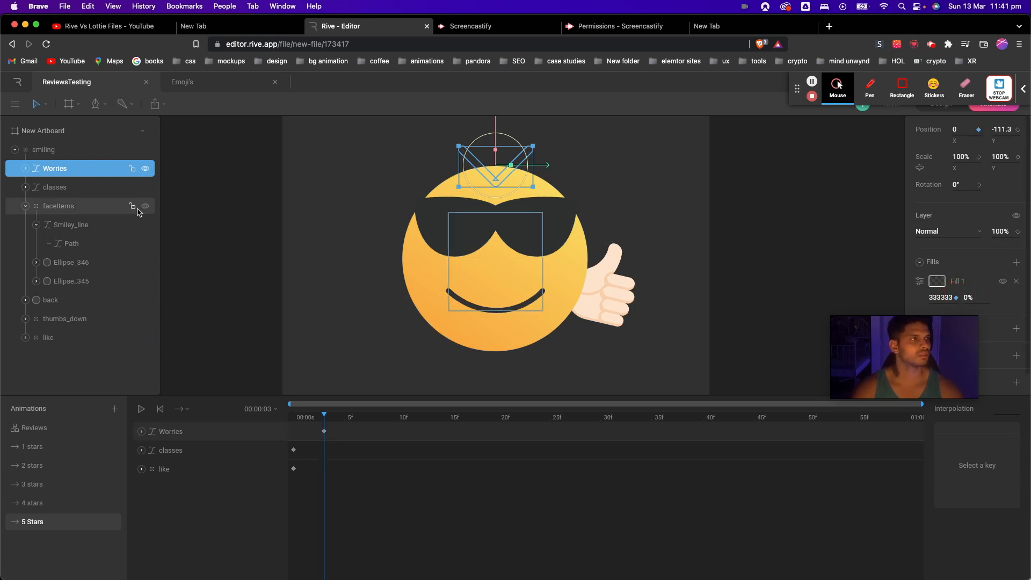
left_click(103, 325)
left_click(979, 130)
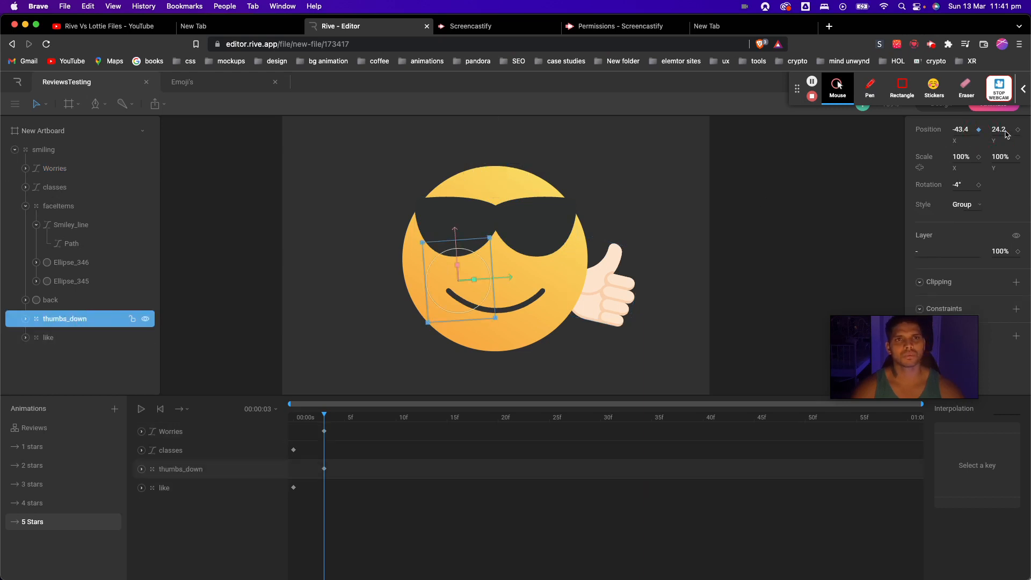
Play the Reviews state machine and fire every trigger in ascending order from unsatified to Superlike.
left_click(34, 427)
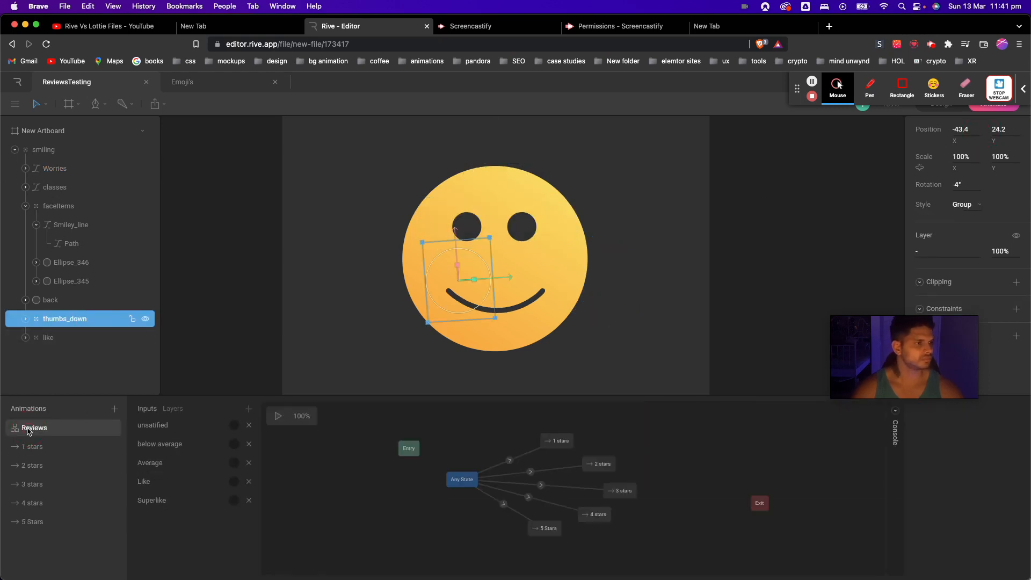
left_click(278, 417)
left_click(235, 426)
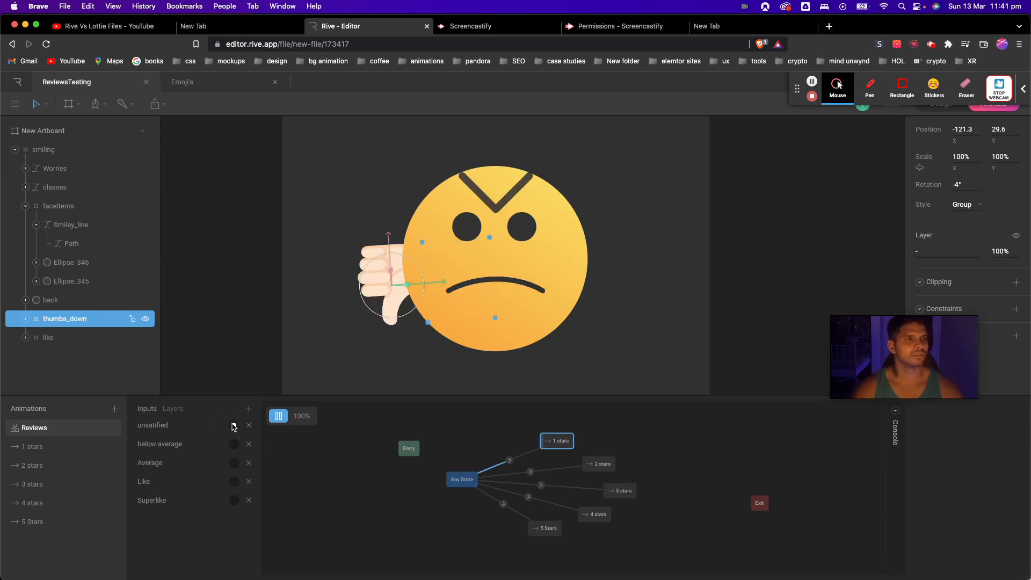
left_click(234, 443)
left_click(235, 464)
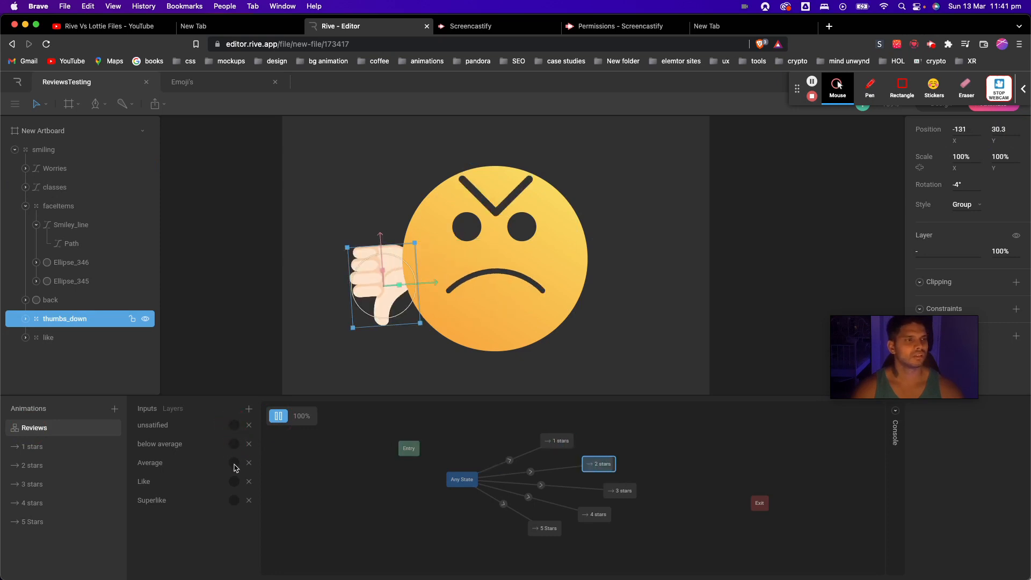
left_click(234, 482)
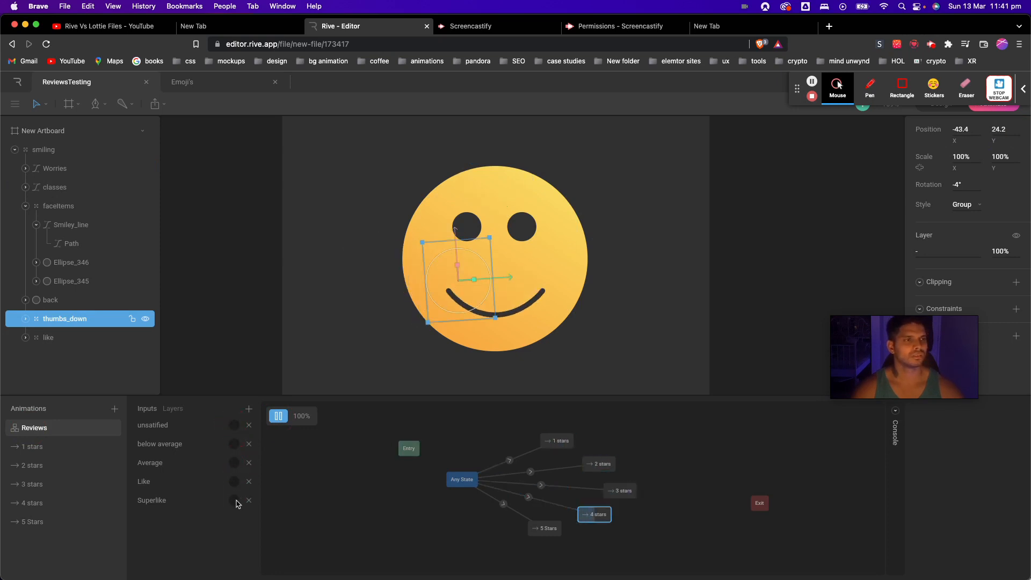
left_click(235, 500)
Fire the triggers in descending order from Like to unsatified, recheck below average and Average, and stop playback.
left_click(234, 482)
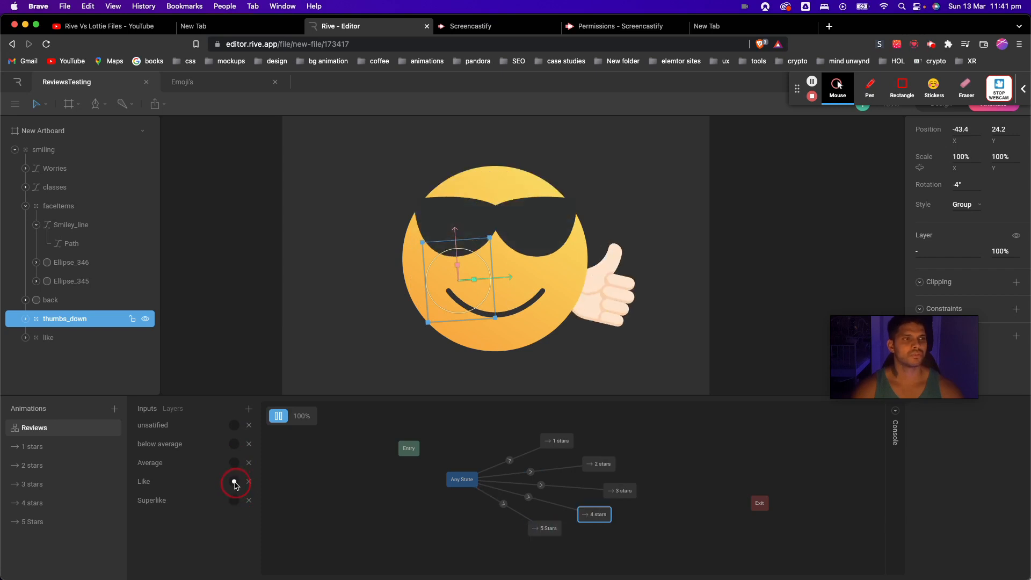
left_click(235, 463)
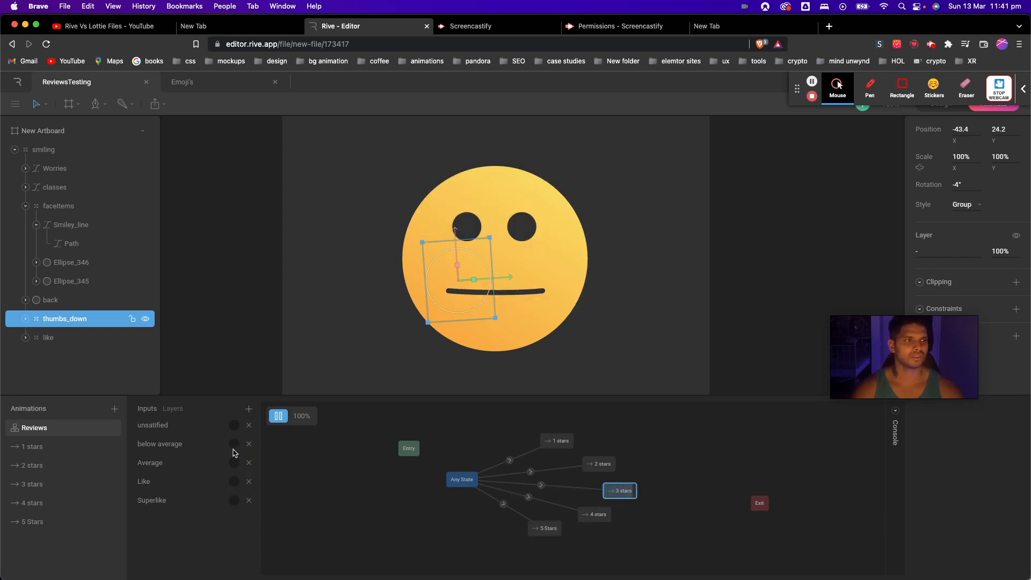
left_click(235, 444)
left_click(235, 427)
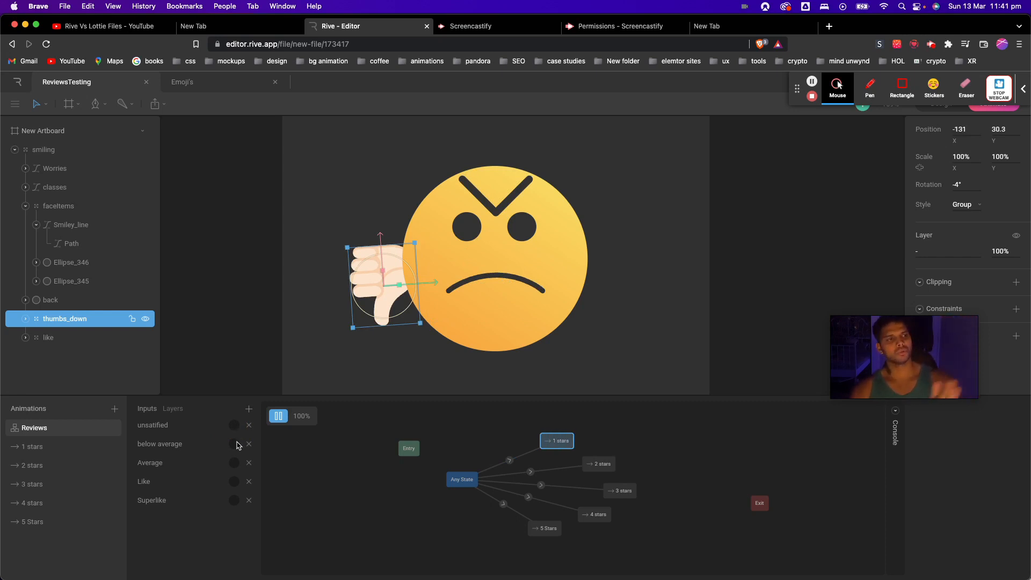
left_click(231, 445)
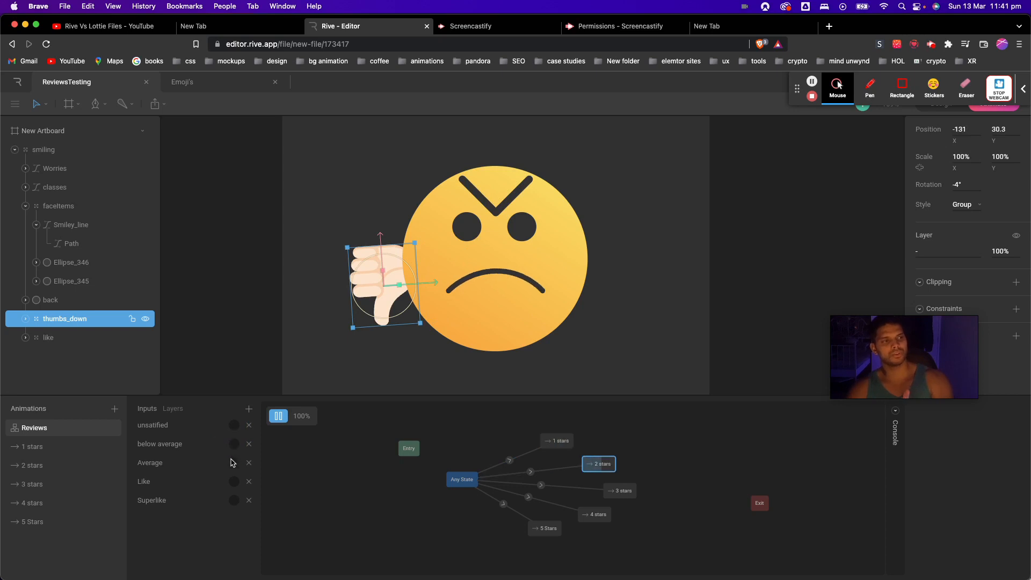
left_click(233, 462)
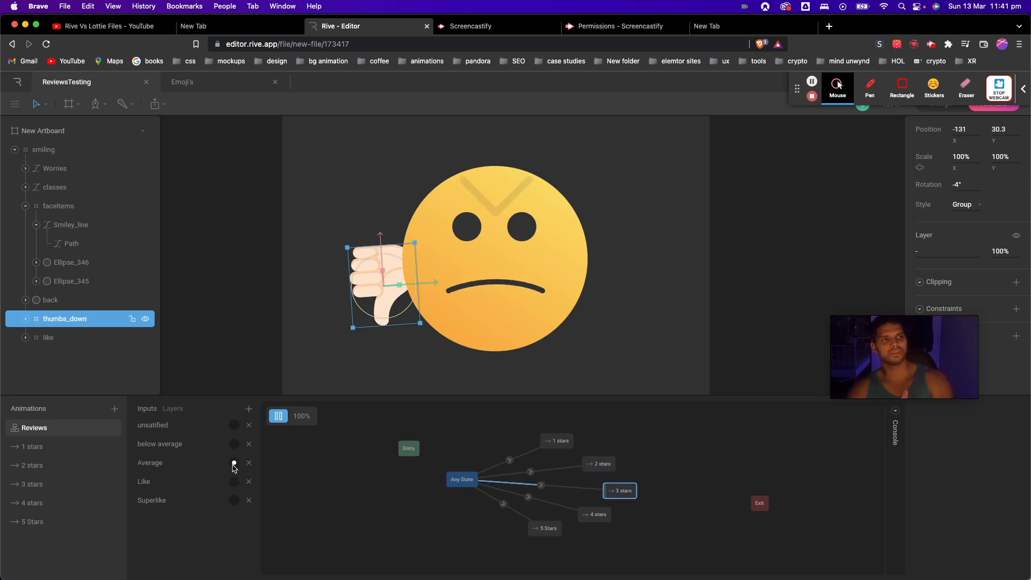
left_click(278, 417)
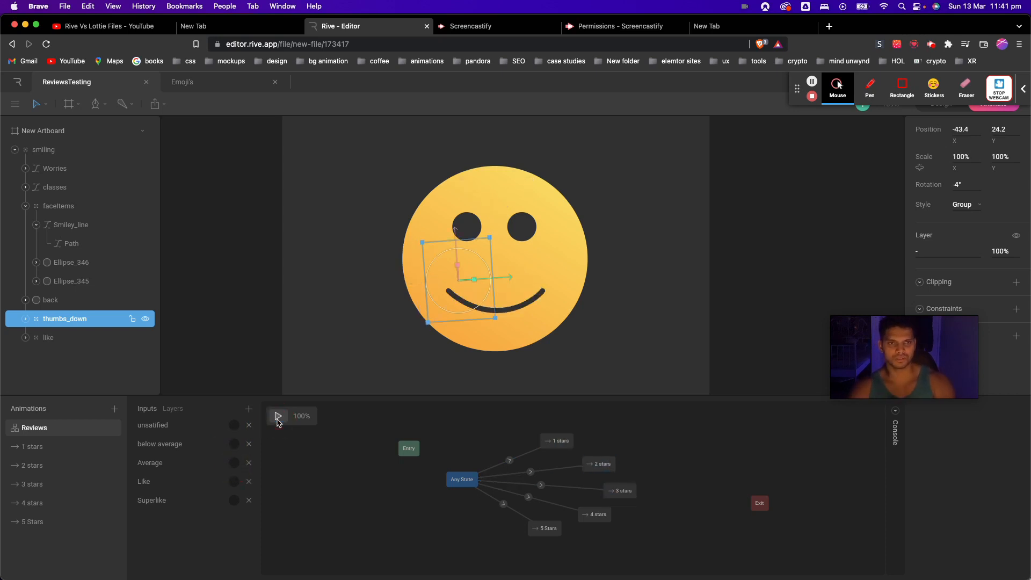
Key the thumbs_down group's X and Y position at the first frame of the 3 stars and 2 stars animations.
left_click(64, 482)
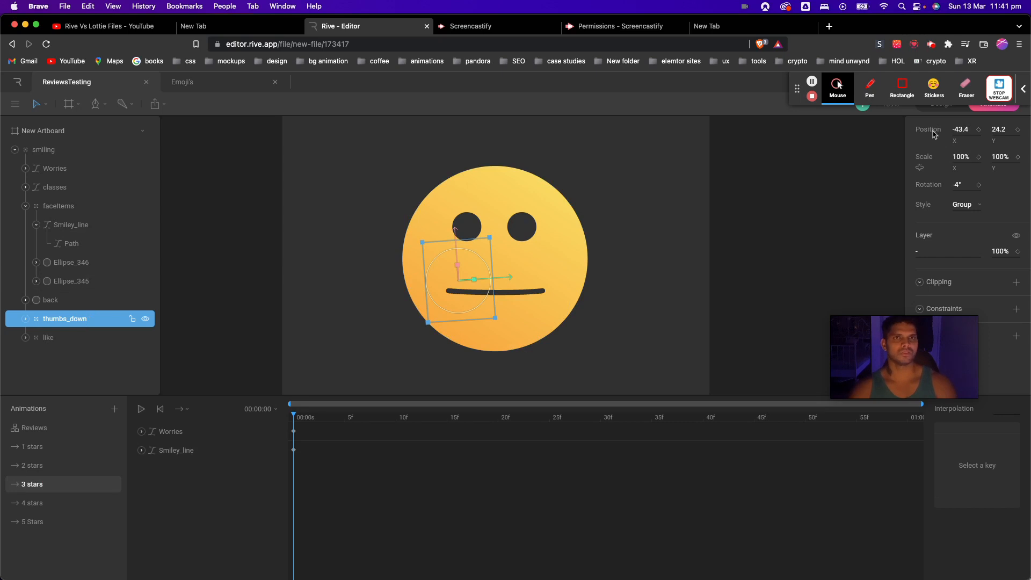
left_click(978, 130)
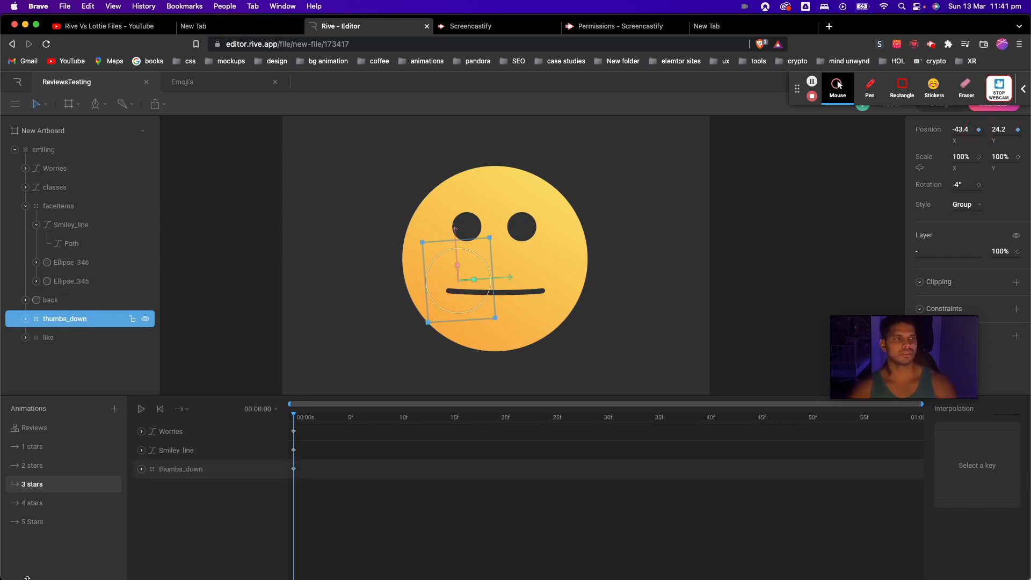
left_click(48, 467)
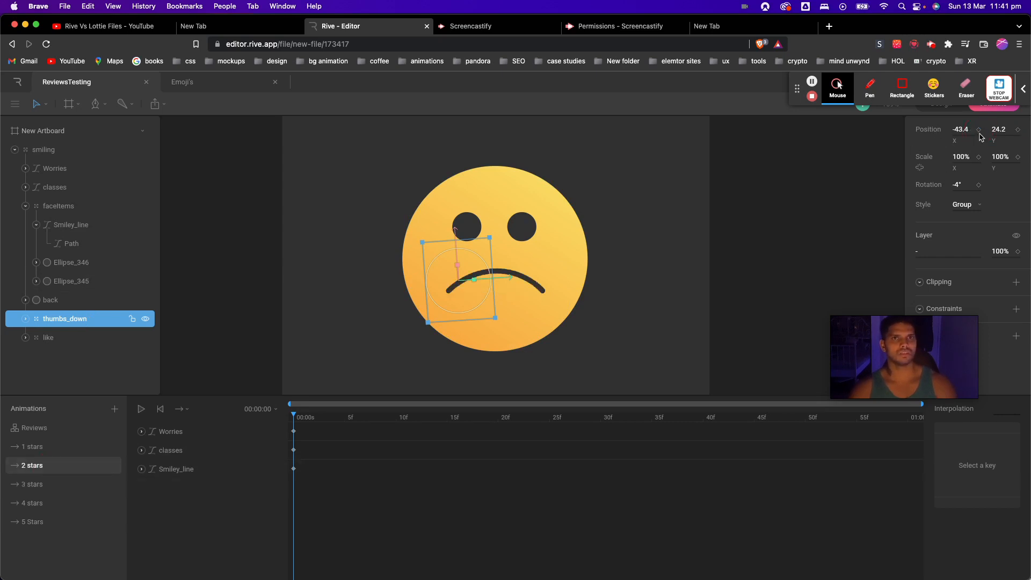
left_click(1018, 130)
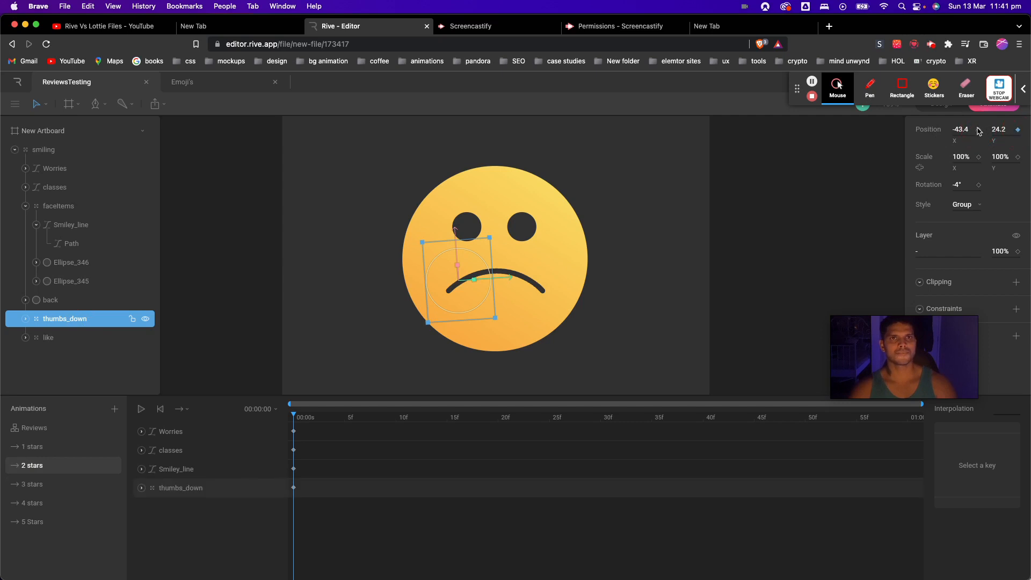
Open the Reviews state machine and fire its triggers in descending order from Superlike to unsatified.
left_click(80, 430)
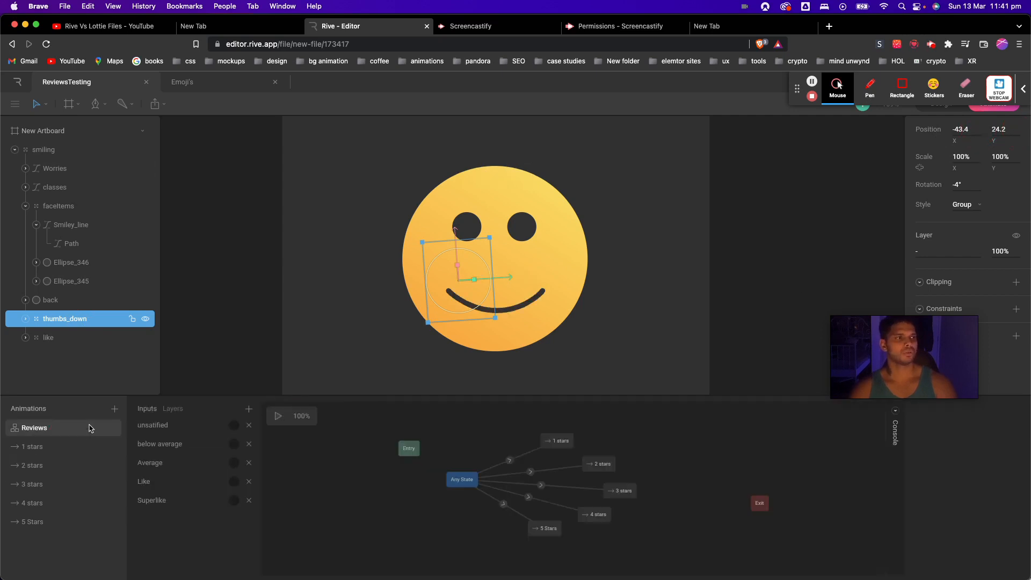
left_click(234, 500)
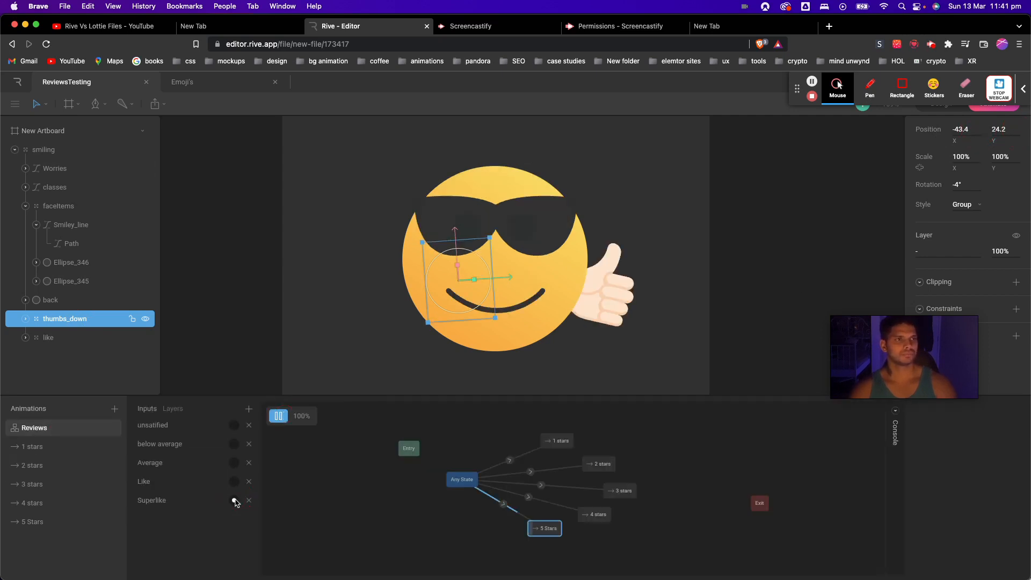
left_click(235, 481)
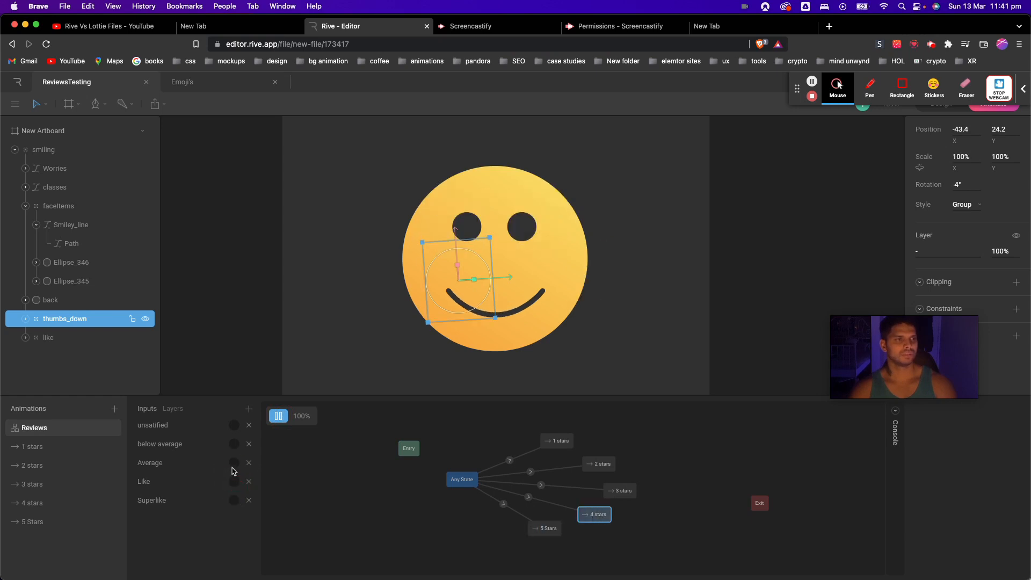
left_click(233, 462)
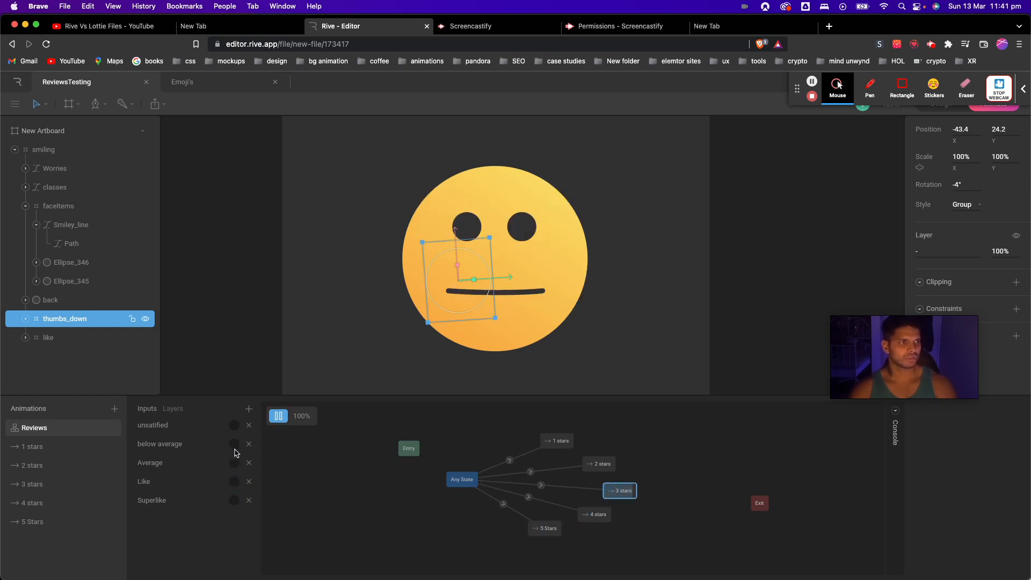
left_click(234, 445)
left_click(234, 426)
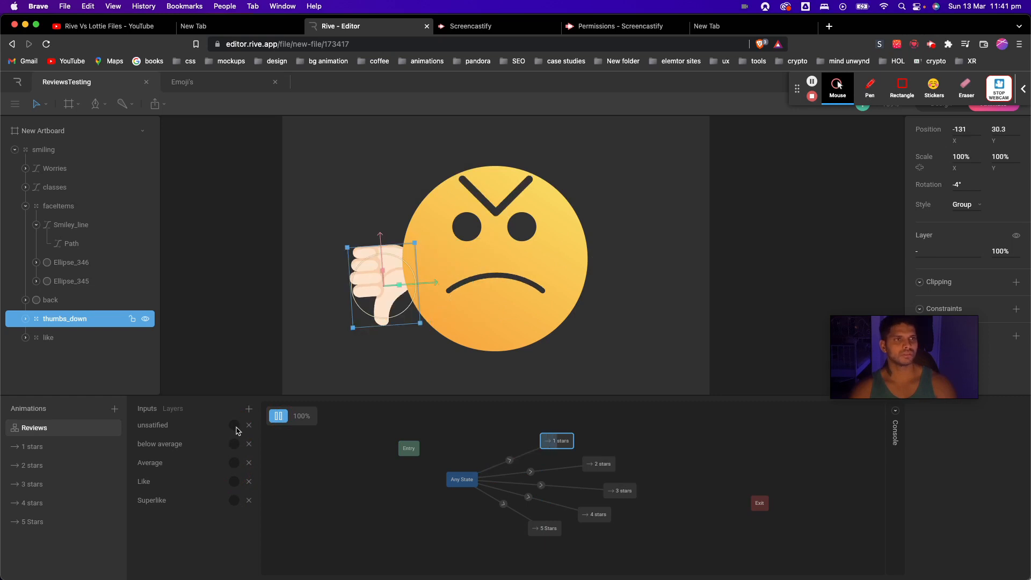
Test jumping between non-adjacent states by firing the Average, Superlike and Like triggers.
left_click(234, 463)
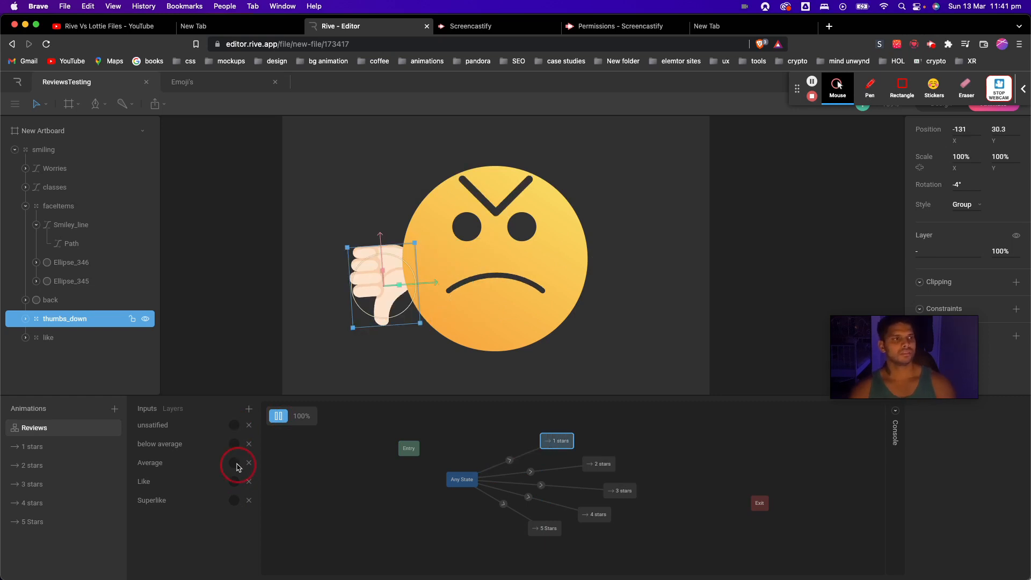
left_click(235, 499)
left_click(234, 482)
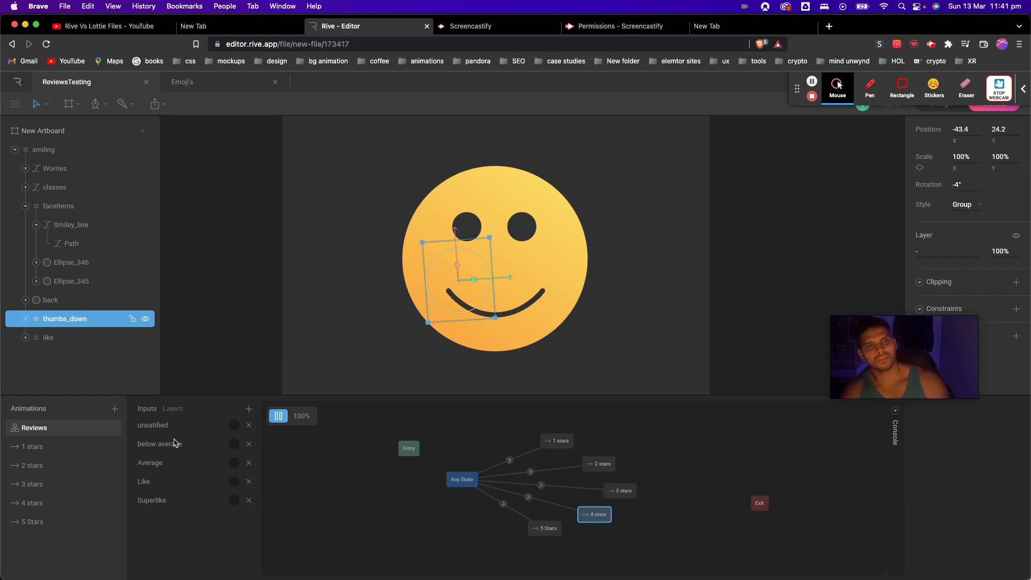
Switch to Adobe XD to view the Reviews – 5 artboard of the catch gig job seeker design, and return to Rive.
key("ctrl+Up")
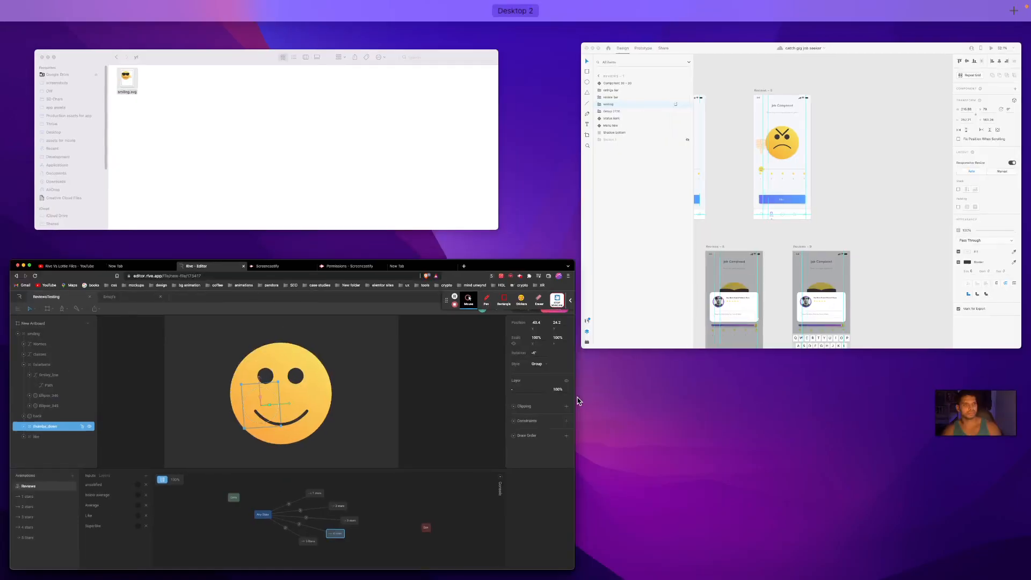
left_click(692, 270)
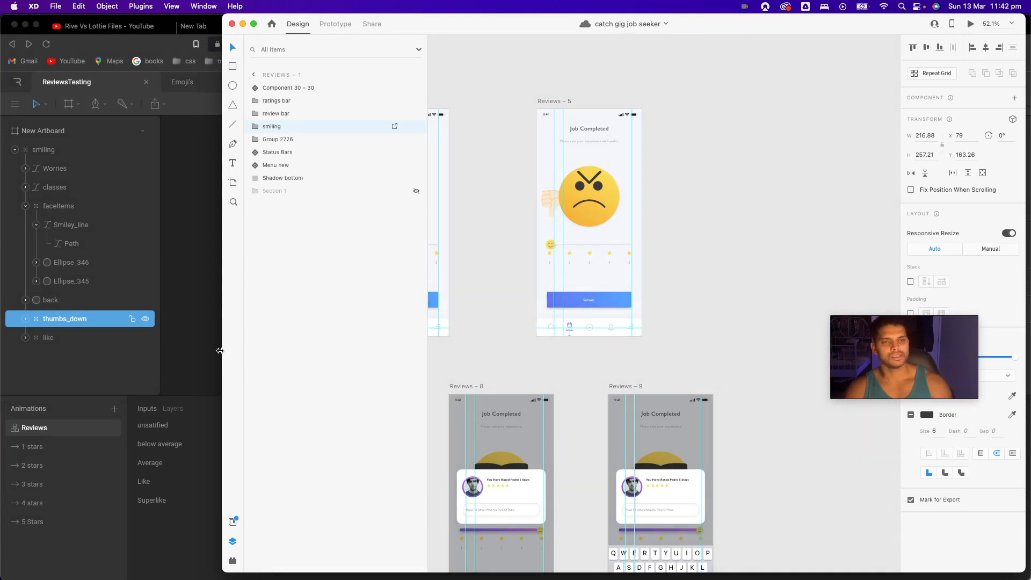
left_click(199, 345)
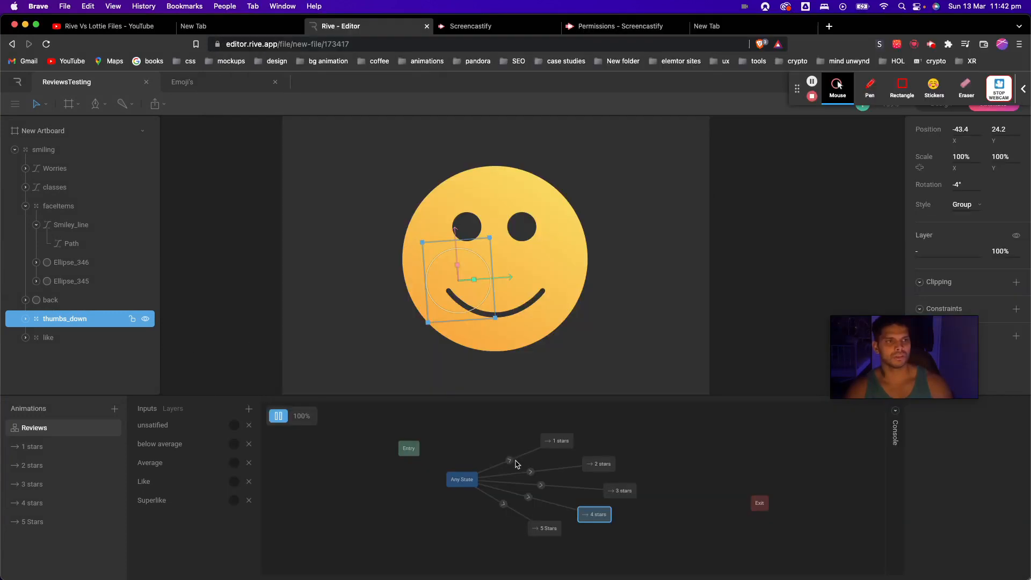
Set the duration of the Any State to 1 stars transition to 250 ms and stop playback.
left_click(510, 461)
left_click(988, 425)
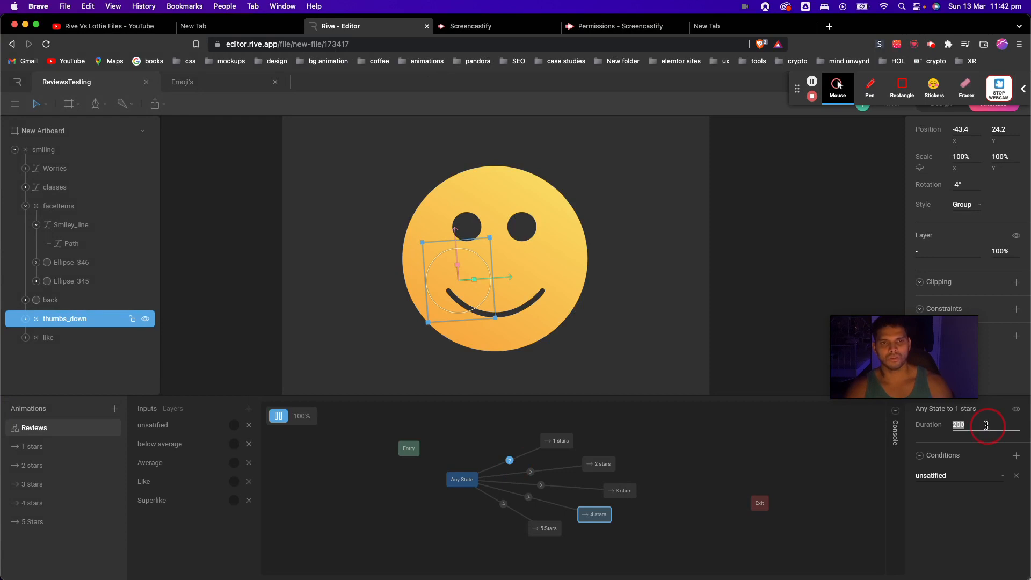
type("250")
key("Return")
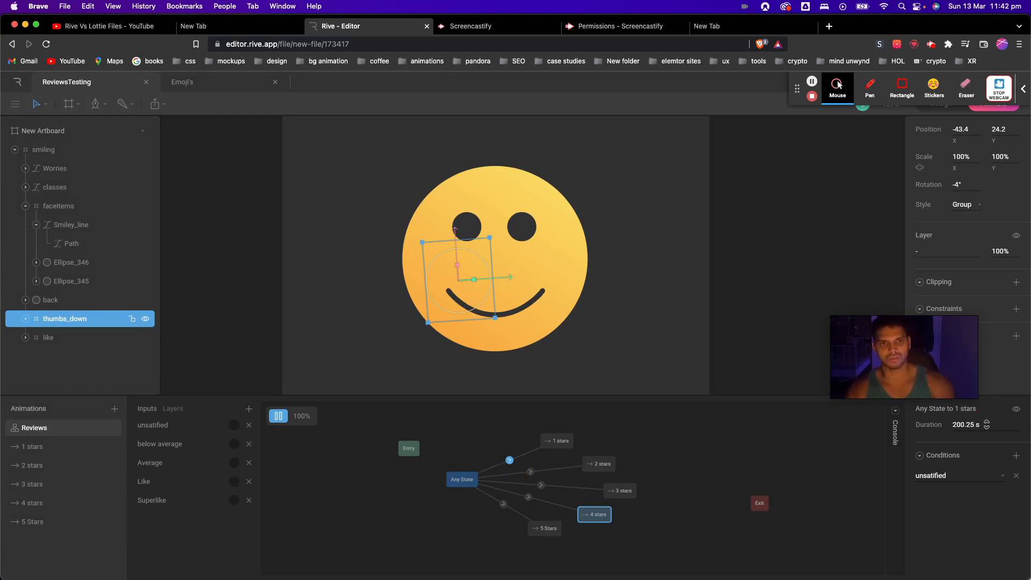
left_click(987, 425)
key("super+a")
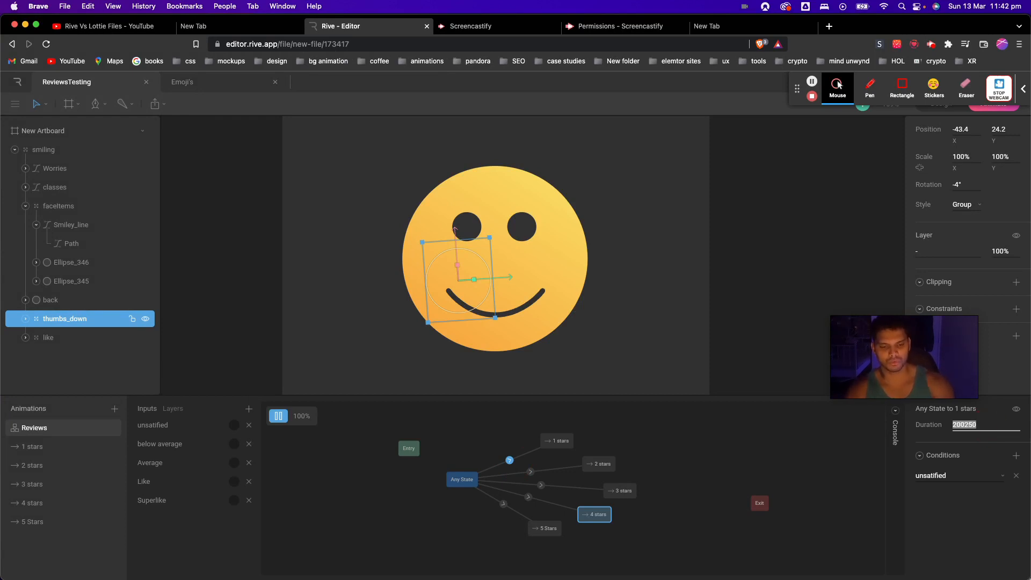
type("250")
key("Return")
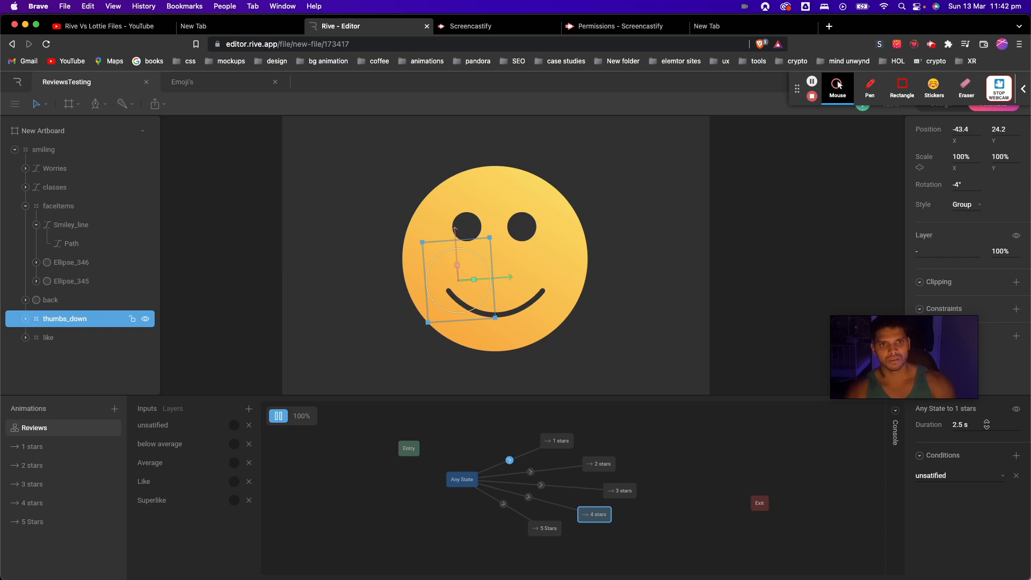
left_click(987, 425)
type("250")
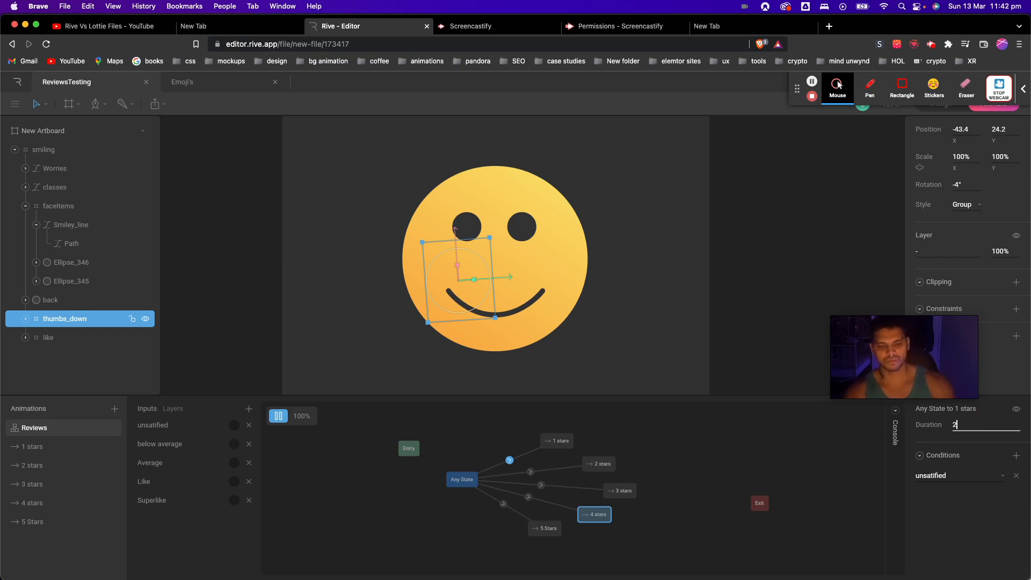
key("Return")
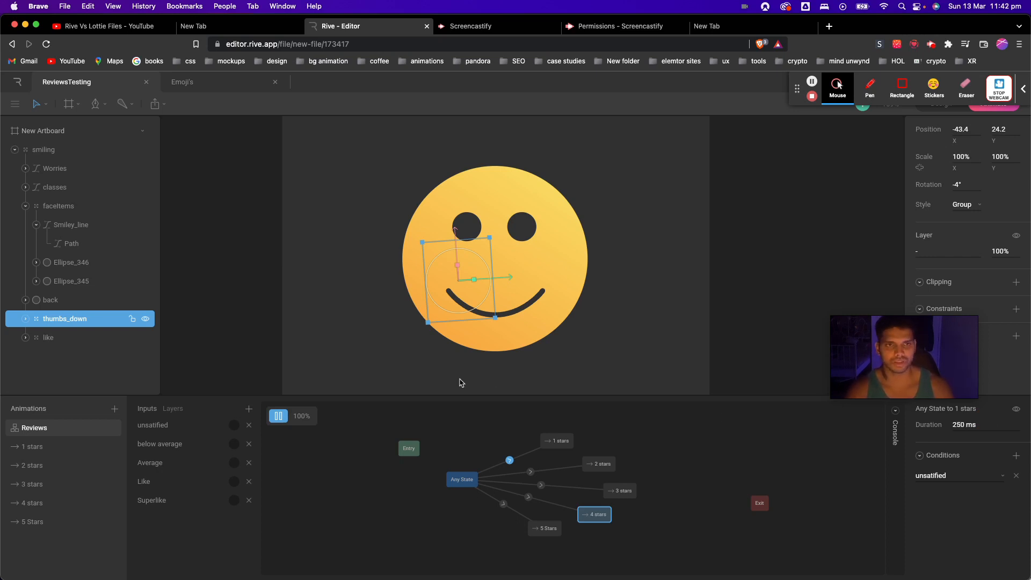
left_click(279, 417)
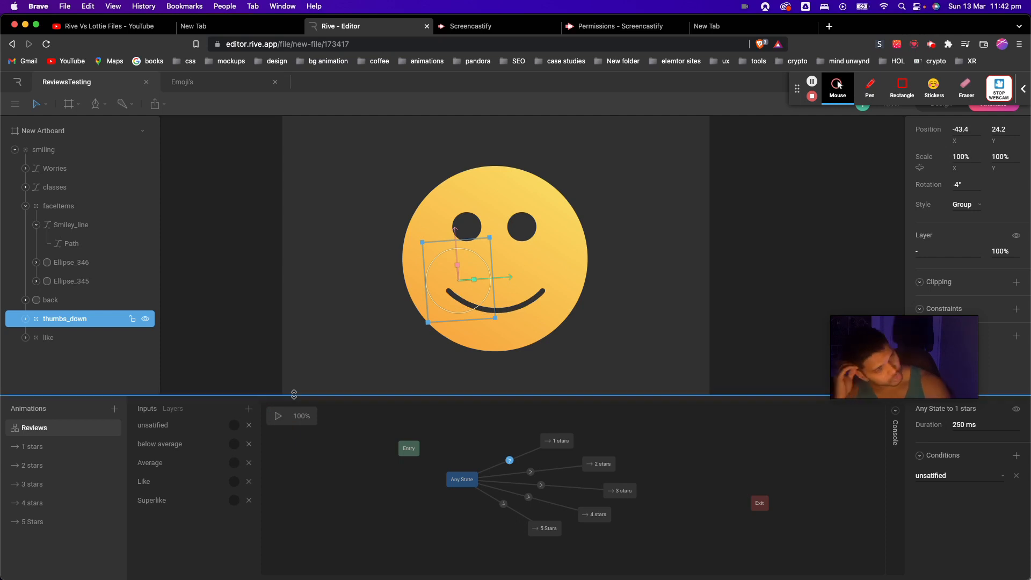
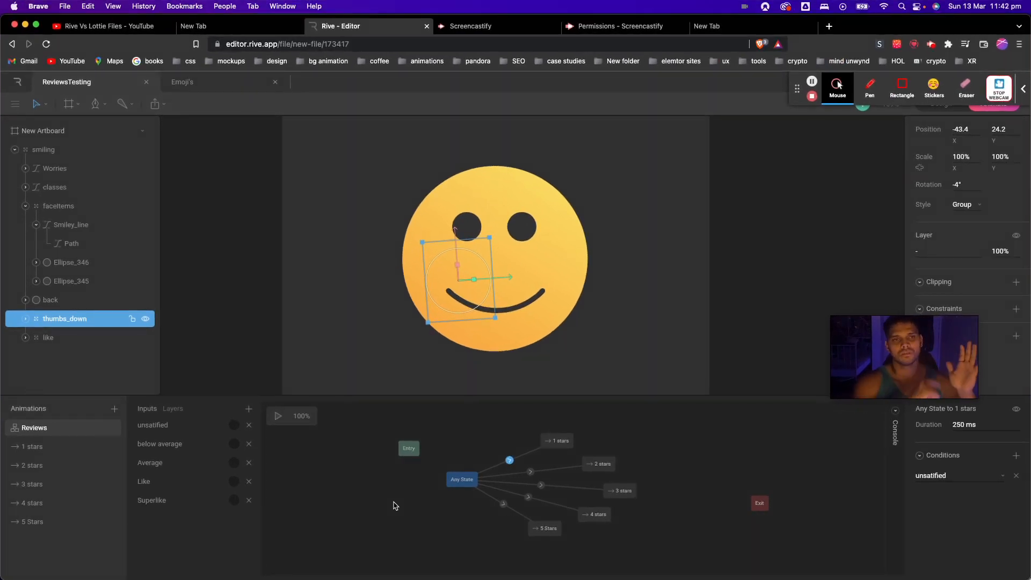
Review the rating slider on the Reviews – 5 screen in Adobe XD again and return to Rive.
key("ctrl+Up")
left_click(688, 251)
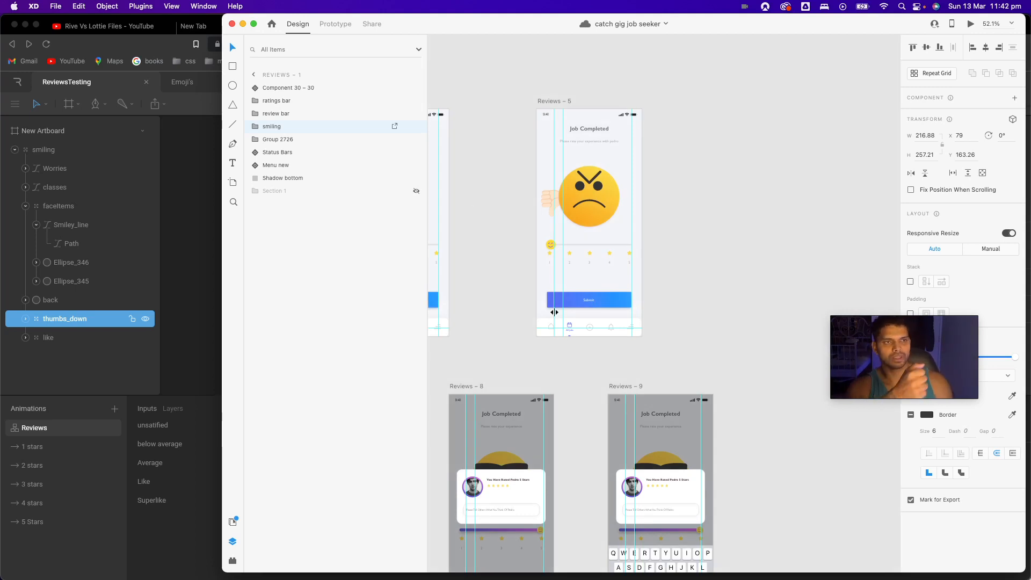
left_click(189, 197)
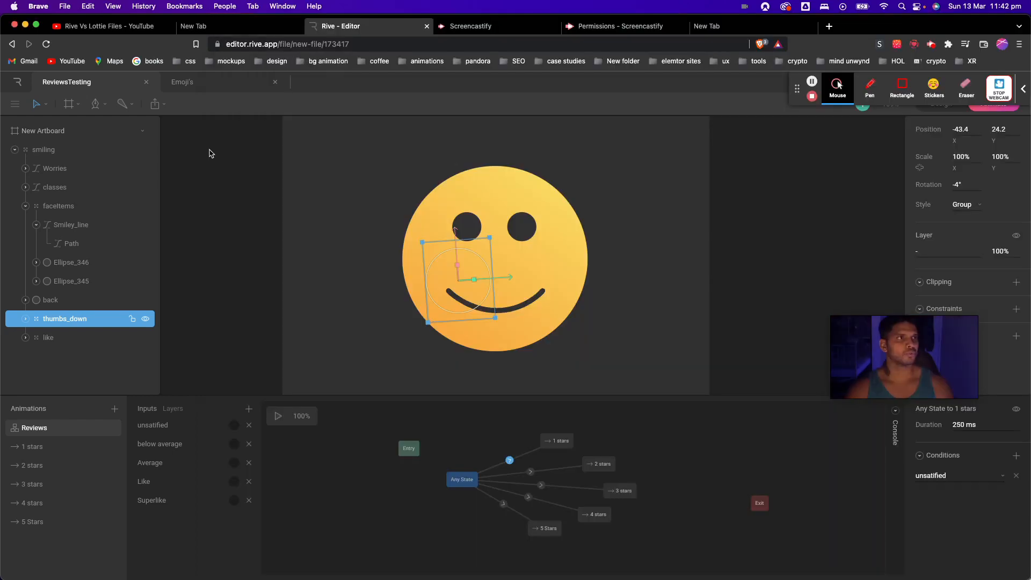
Open the Emoji's file and examine its number-driven Reviews and Reviews2 state machines.
left_click(231, 89)
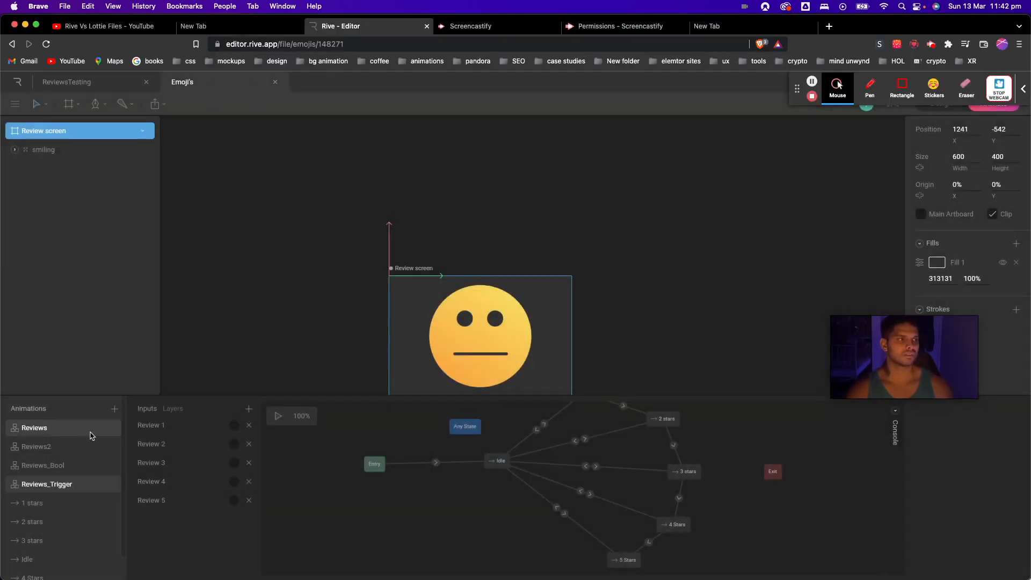
left_click(86, 429)
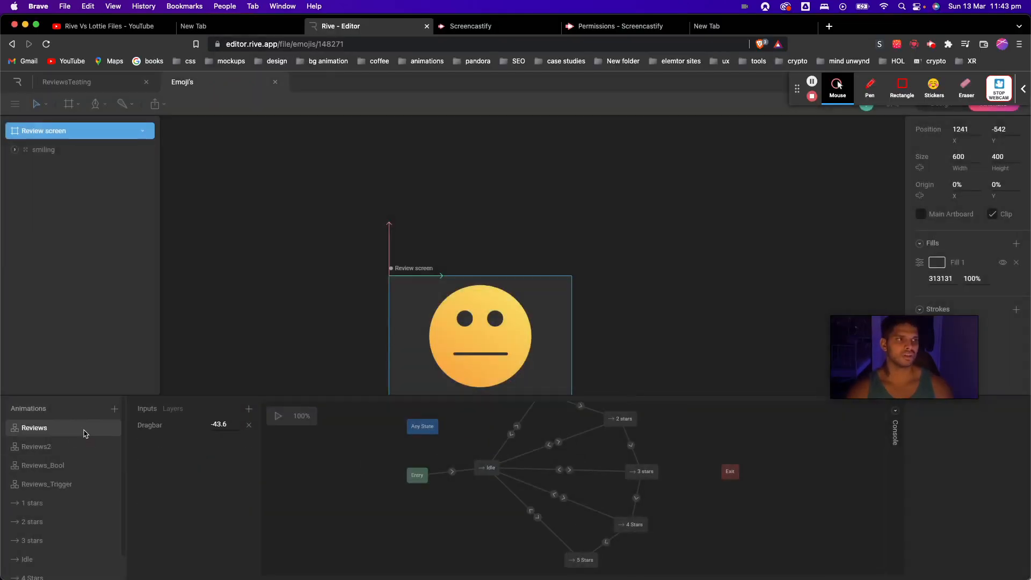
left_click(88, 448)
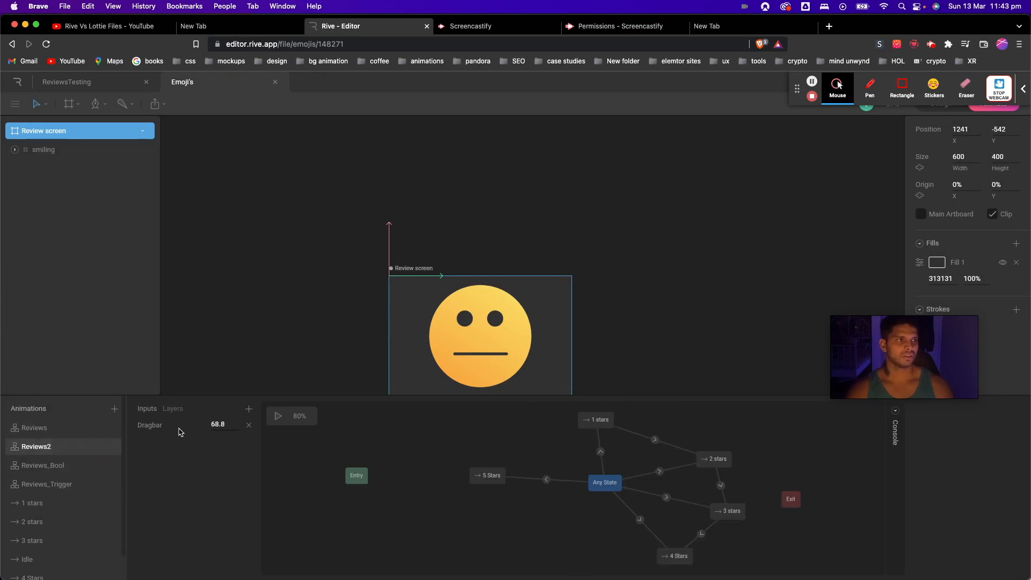
Play the Reviews2 state machine, raise its Dragbar input to 84.4, and stop playback.
left_click(280, 417)
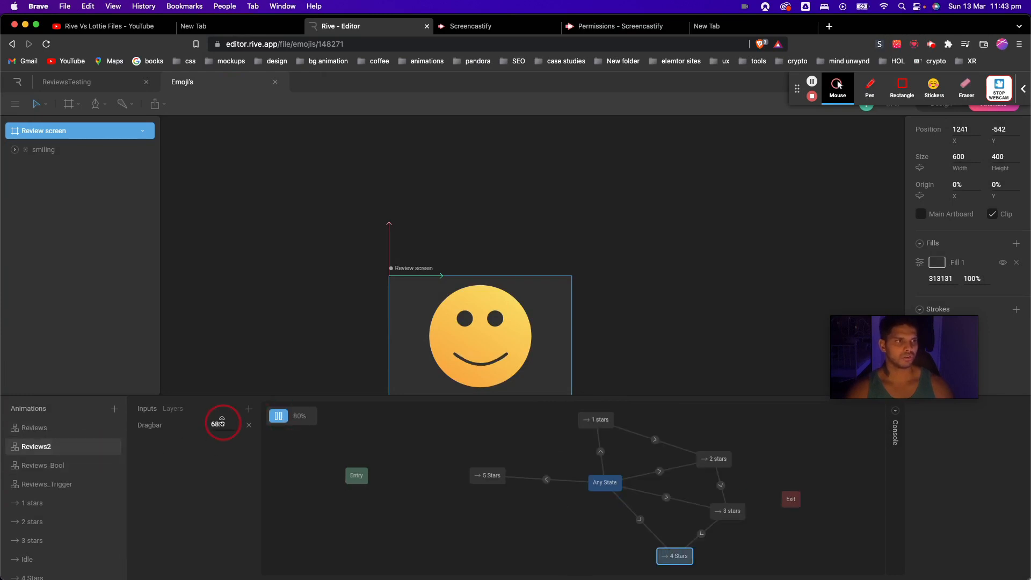
left_click_drag(222, 424, 242, 419)
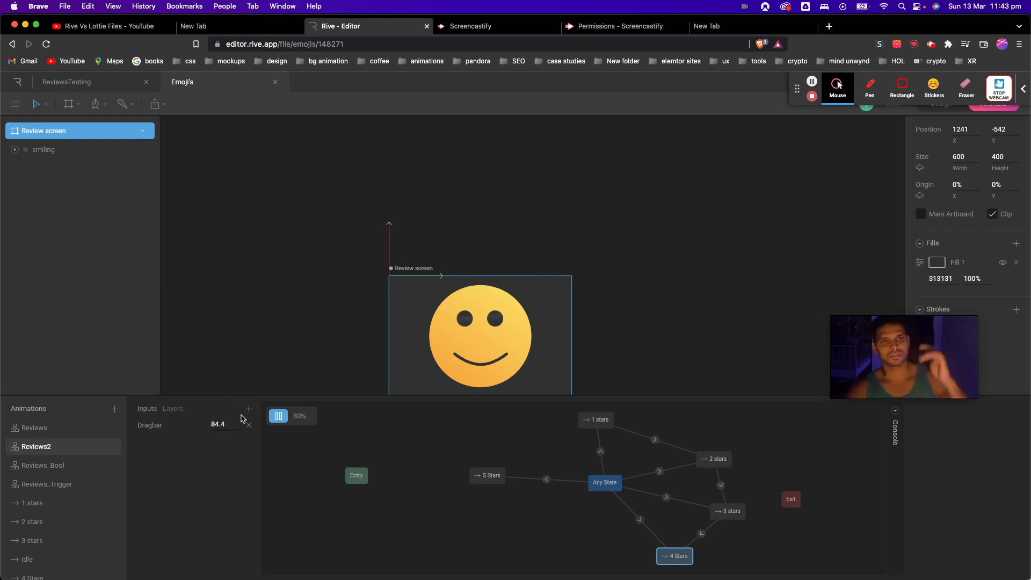
left_click(279, 417)
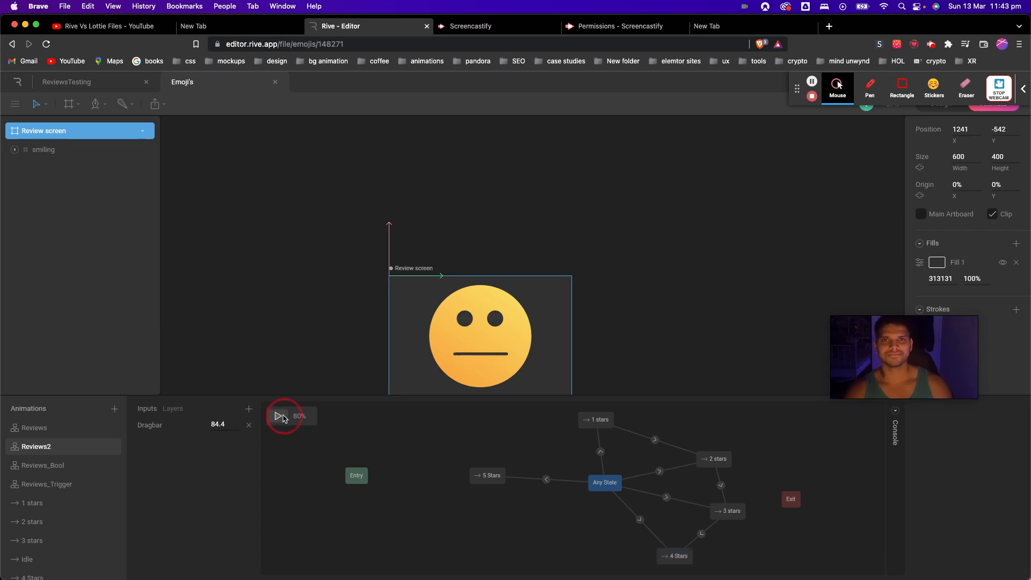